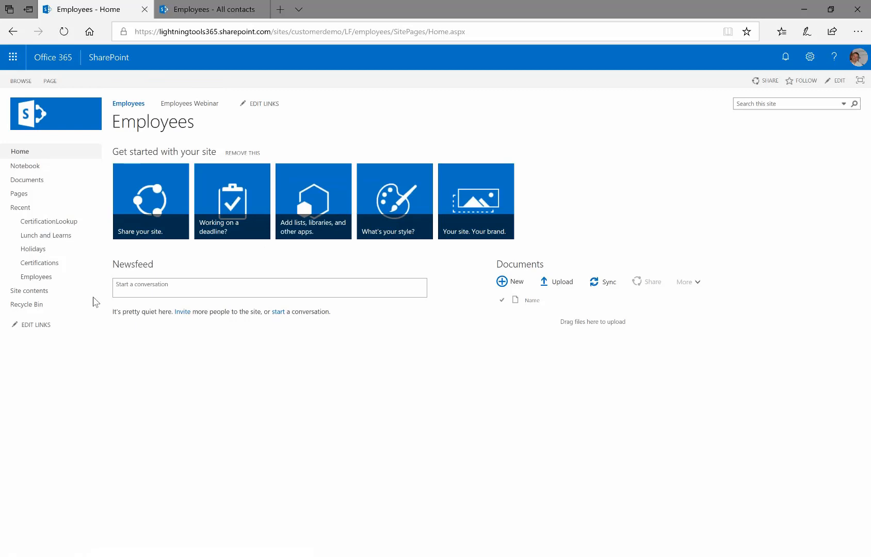
Step: Start a blank new item in the Employees list
click(37, 278)
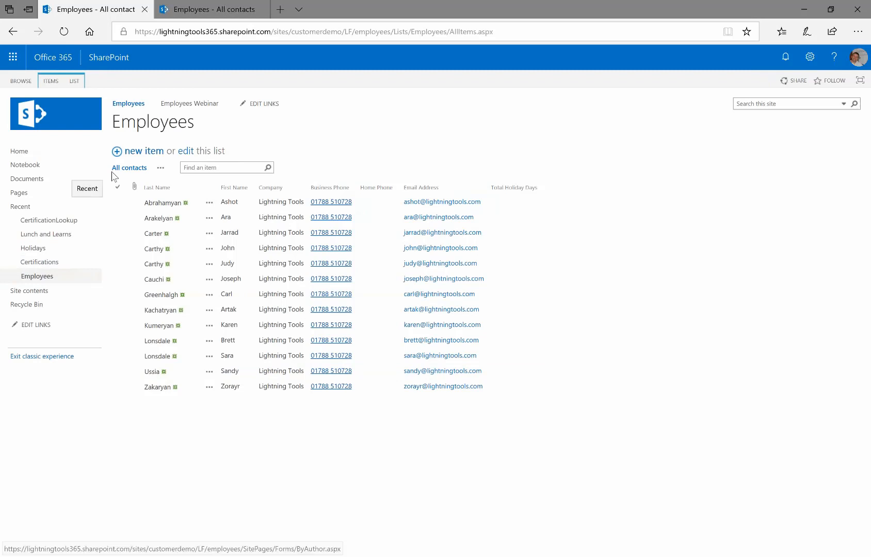
click(124, 155)
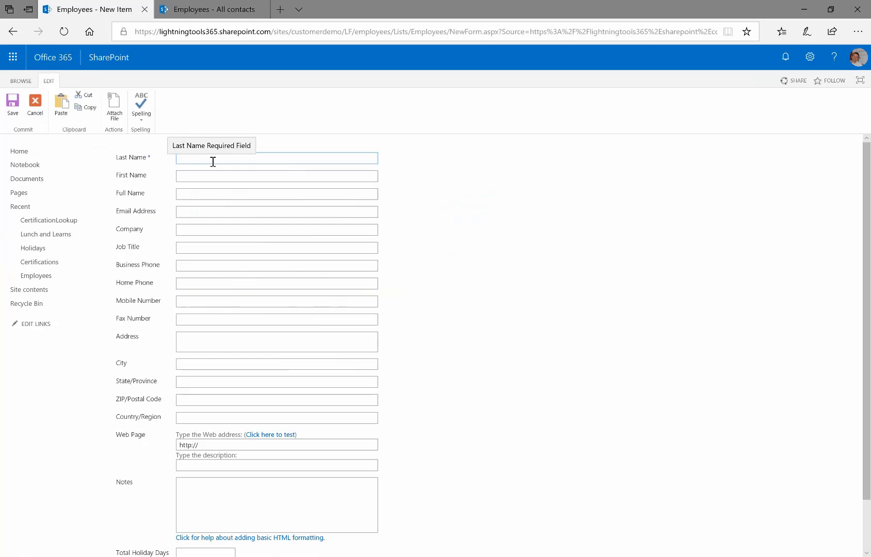
Step: Enter the employee's last name, first name and full name, then move past Email Address to Job Title
text(Lonsdale)
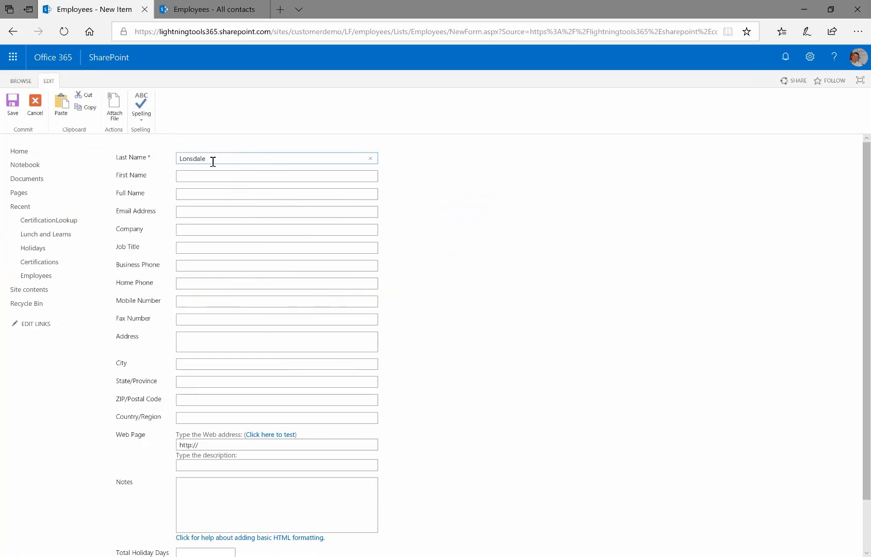
click(275, 180)
text(Brett)
key(Tab)
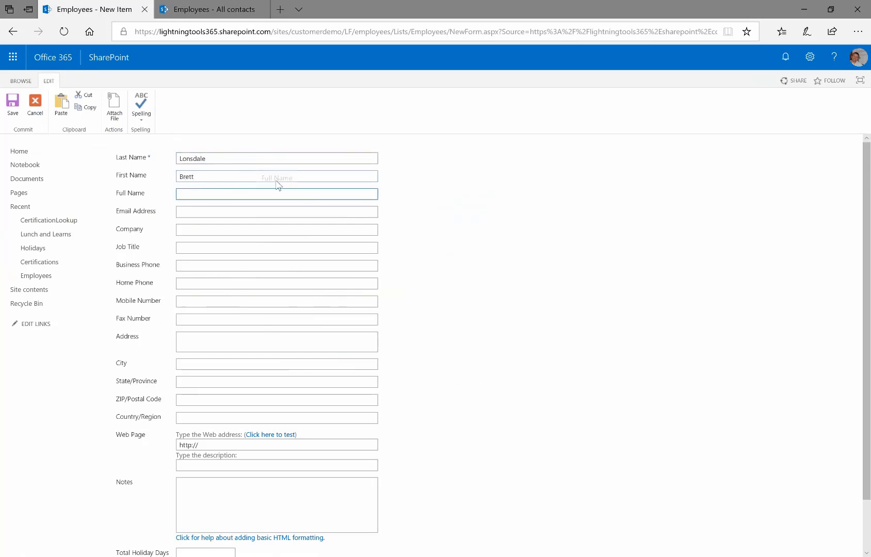
text(Fred Smith)
key(Tab)
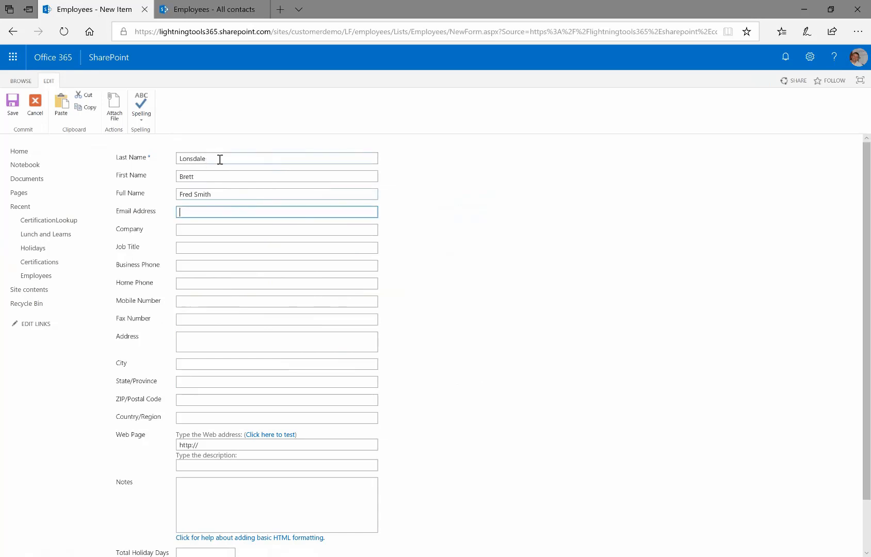
key(Tab)
key(Tab)
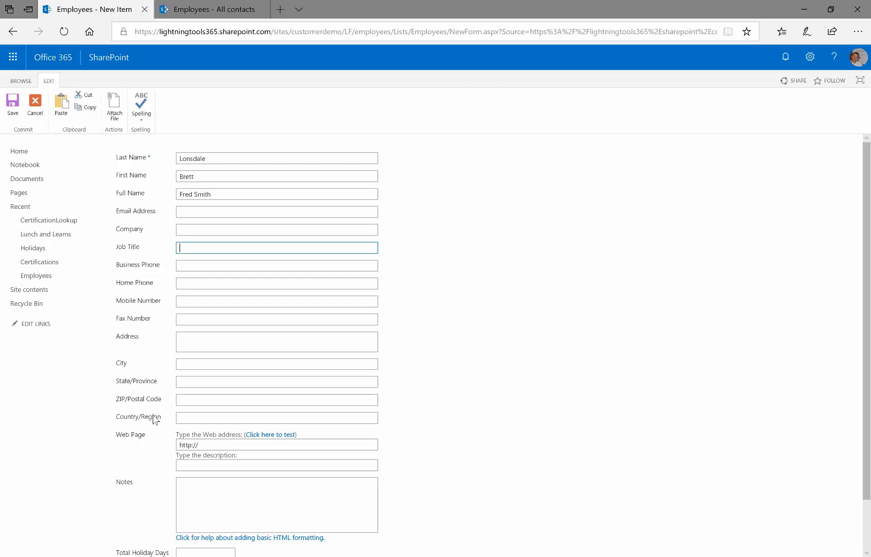
Step: Check the form's Save/Cancel buttons, then leave it unsaved for the empty Holidays list
scroll(365, 415, down, 2)
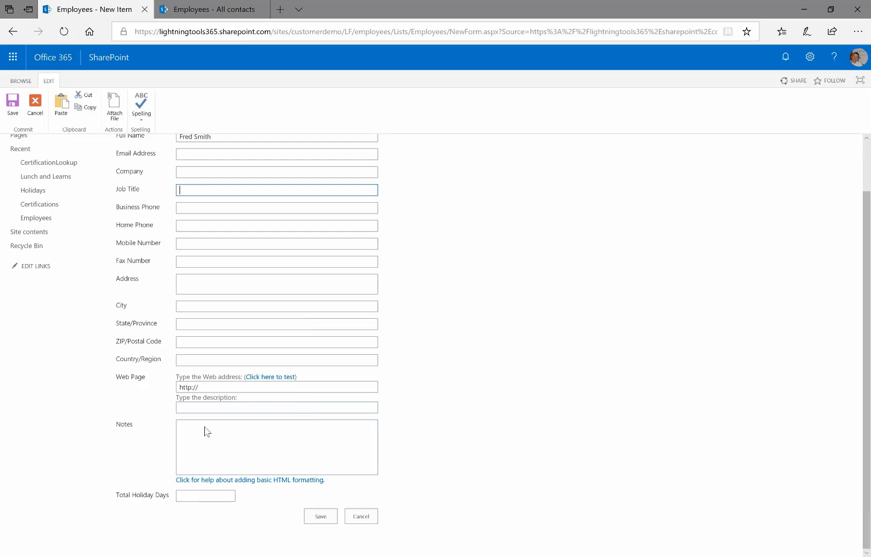
scroll(204, 426, up, 2)
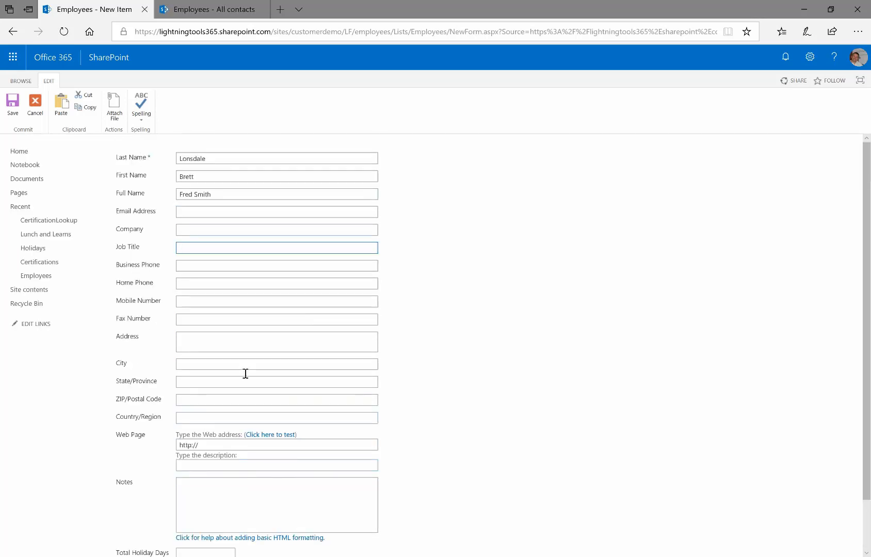
scroll(245, 374, down, 2)
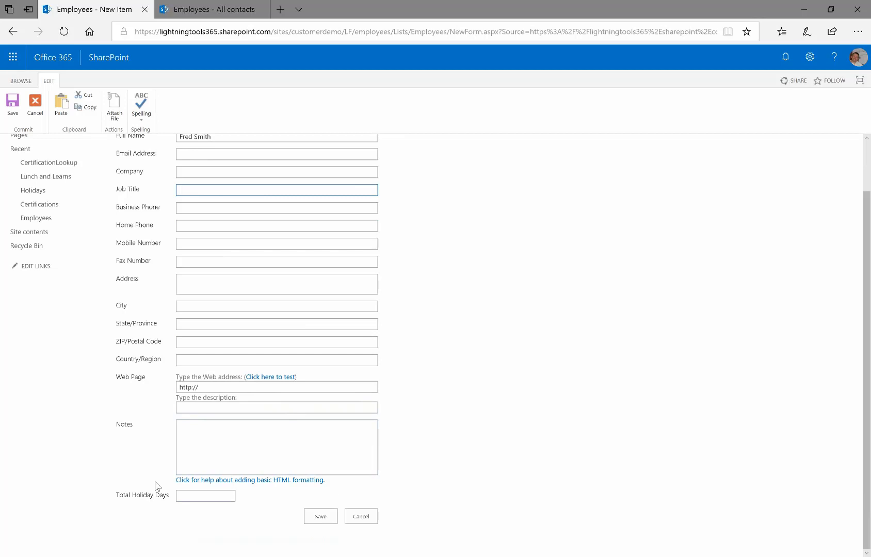
click(32, 190)
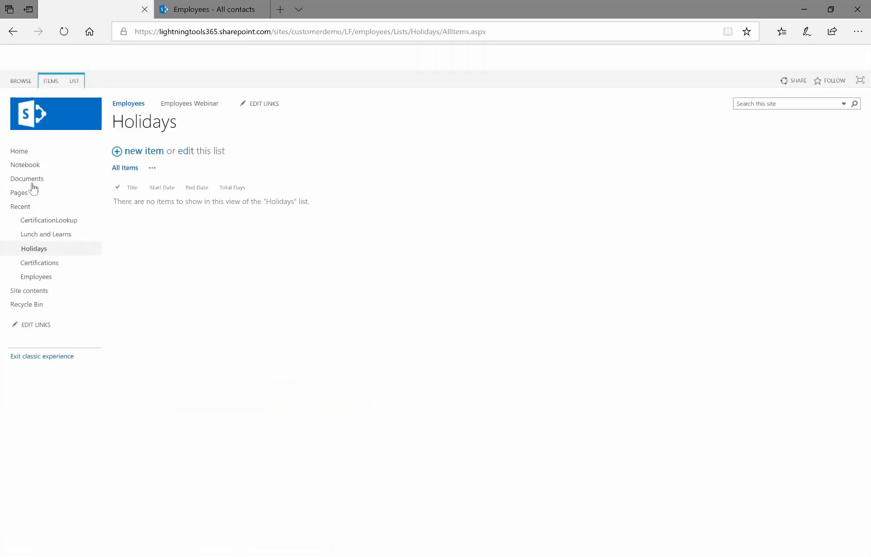
Step: Start a new Holidays item with End Date 6/21/2018 and put the cursor in Total Days
click(161, 161)
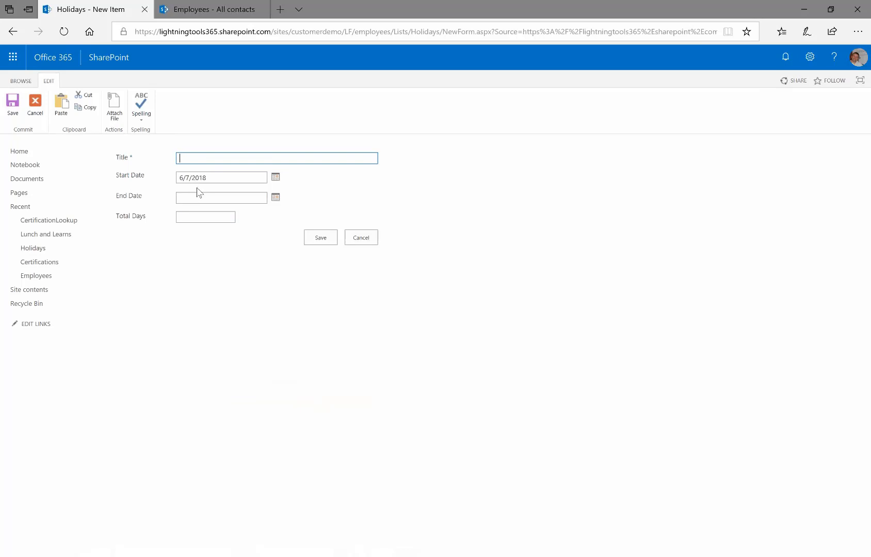
click(270, 202)
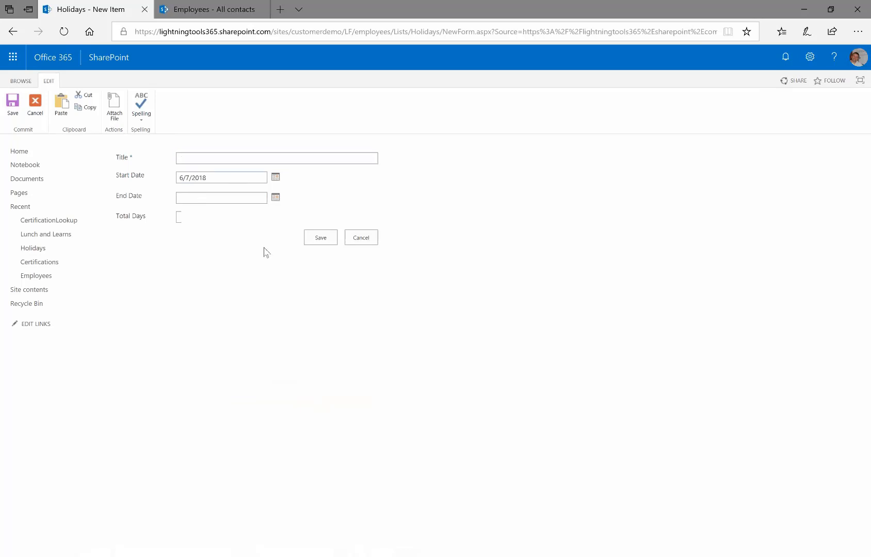
click(248, 273)
click(190, 217)
click(200, 220)
Step: Start a new Certifications item, then switch to the Employees - All contacts tab
click(38, 262)
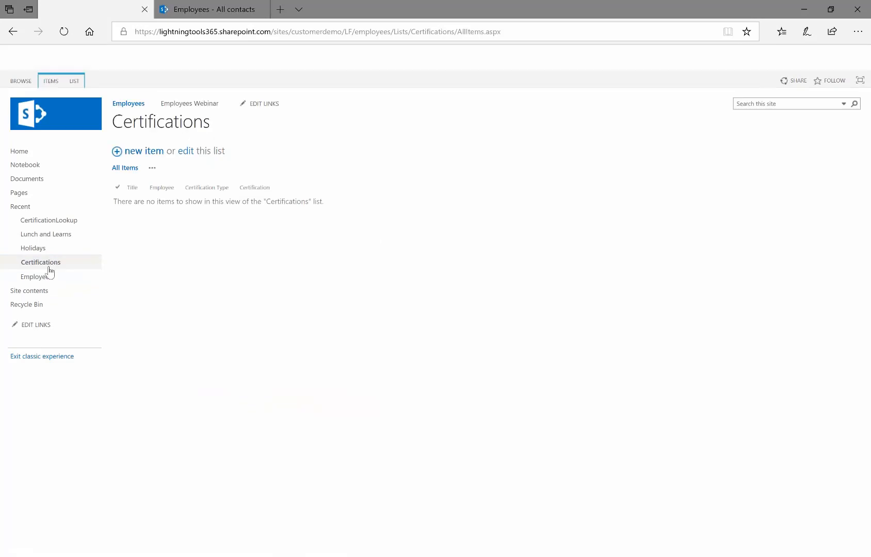
click(157, 150)
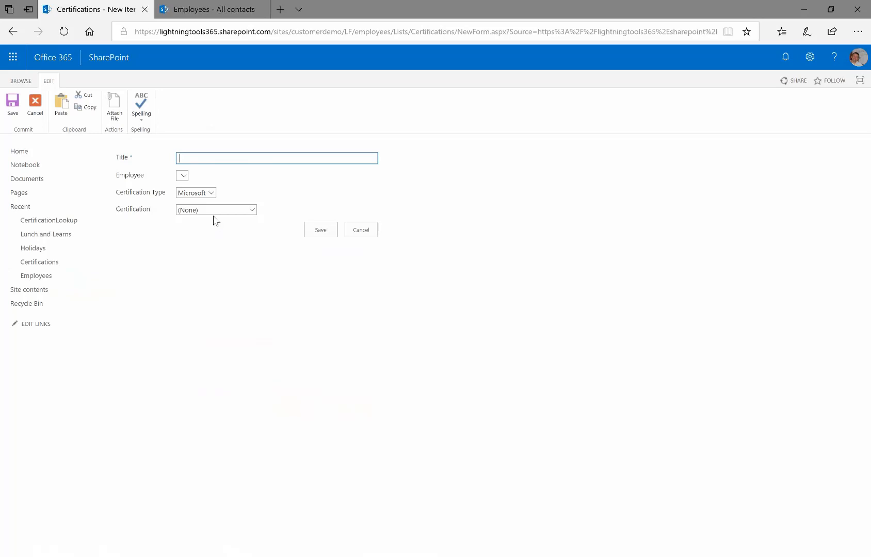
key(ctrl+Tab)
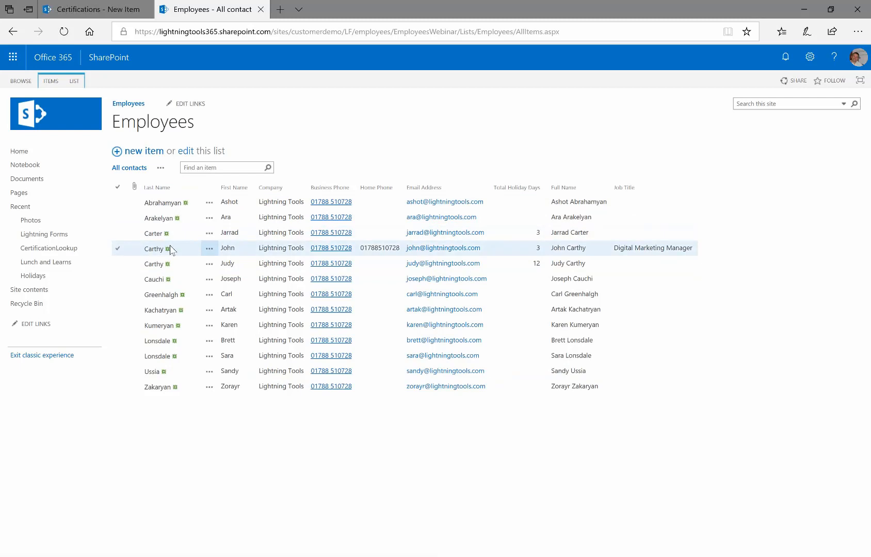
Step: Edit an existing employee from its row menu and show the Personal Data tab
click(209, 248)
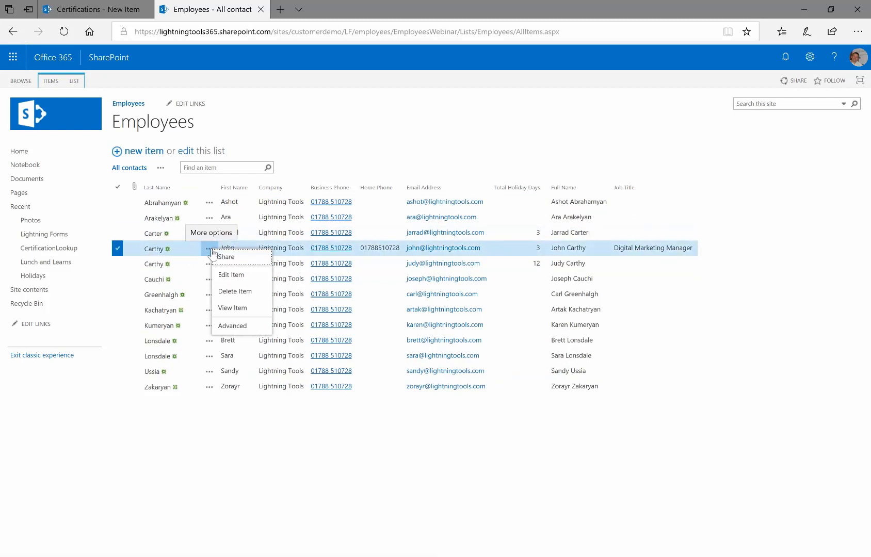
click(232, 279)
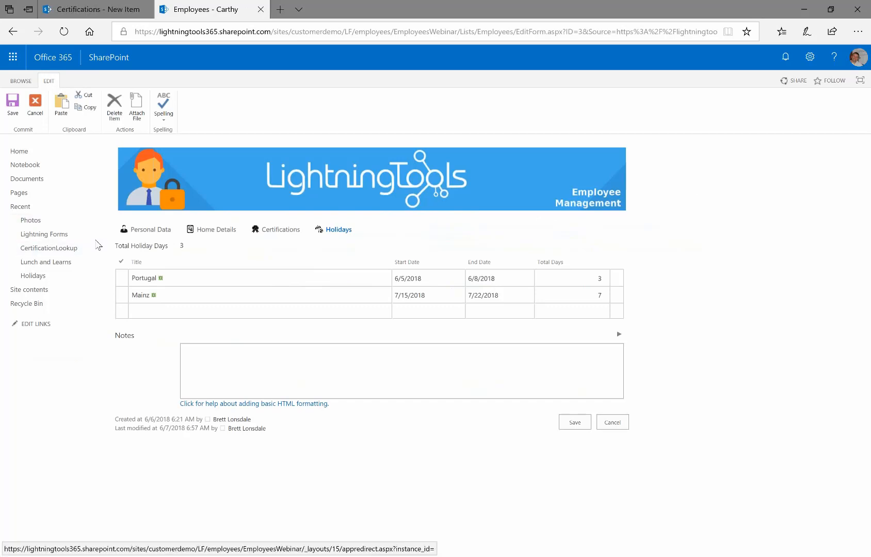
click(143, 230)
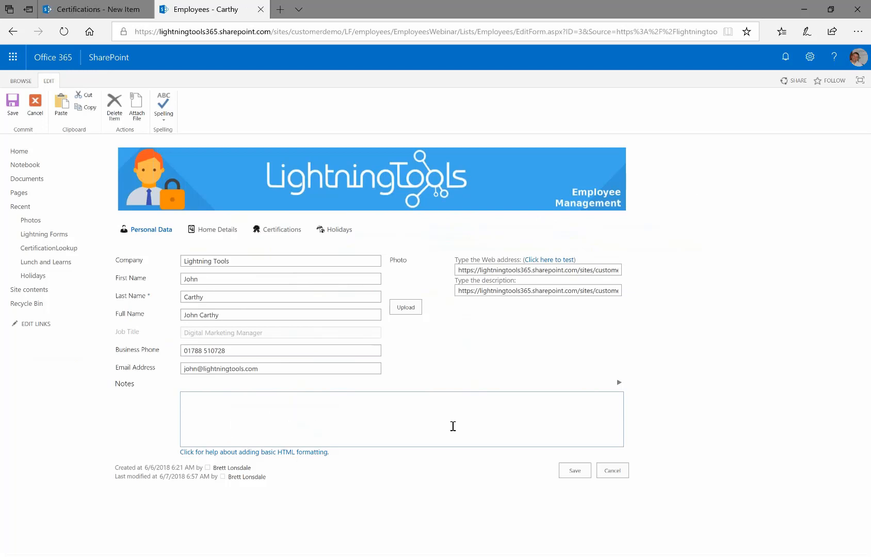
Step: Collapse Notes, review Home Details, Certifications and Holidays, then return to the new Certifications form
click(619, 382)
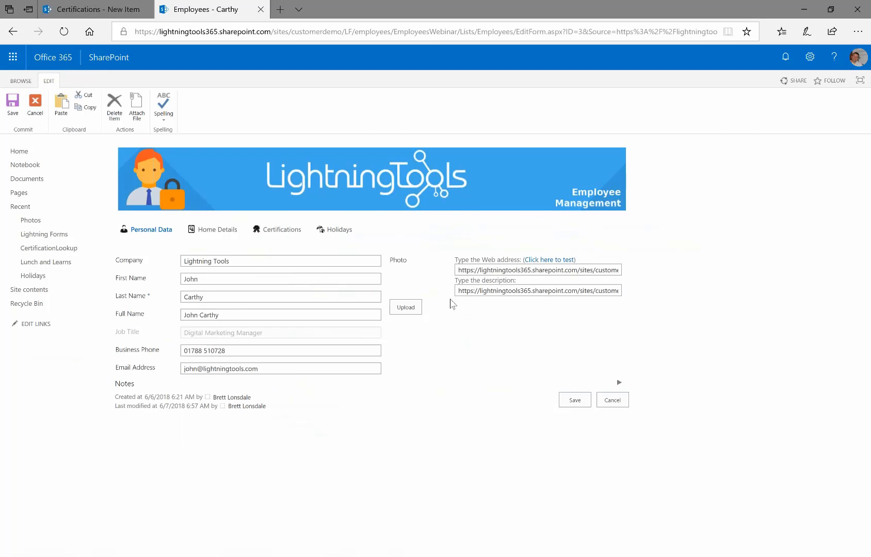
click(230, 232)
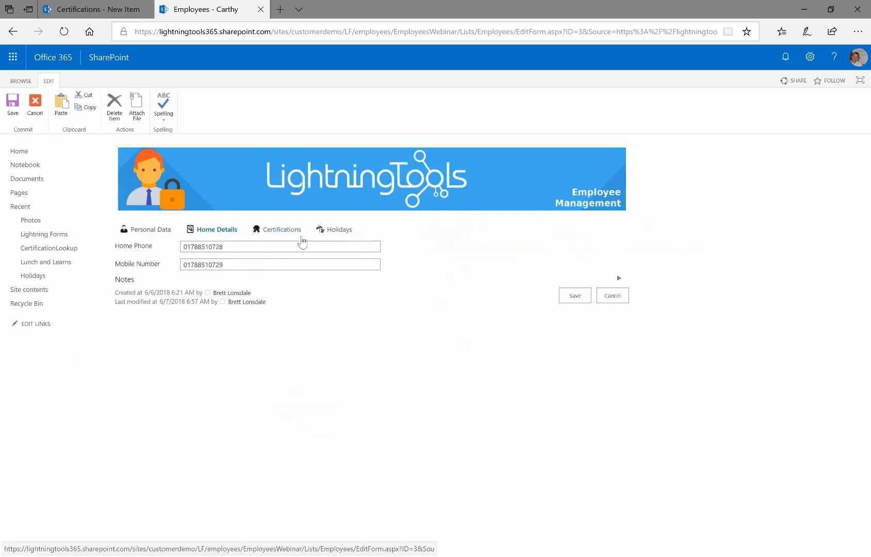
click(303, 238)
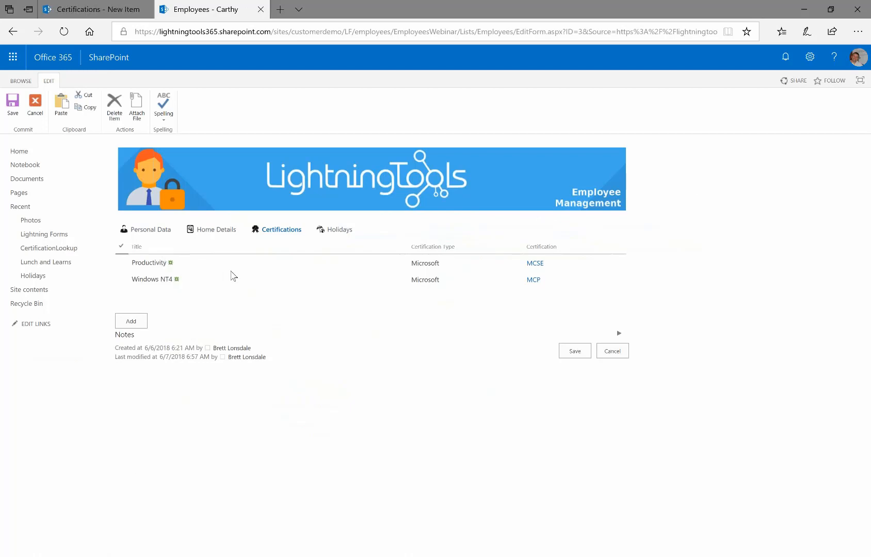
click(340, 230)
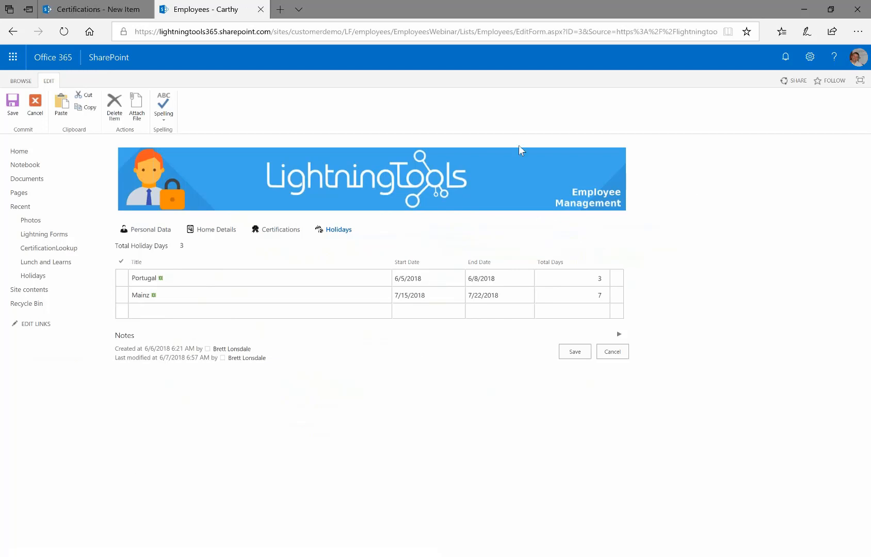
click(95, 11)
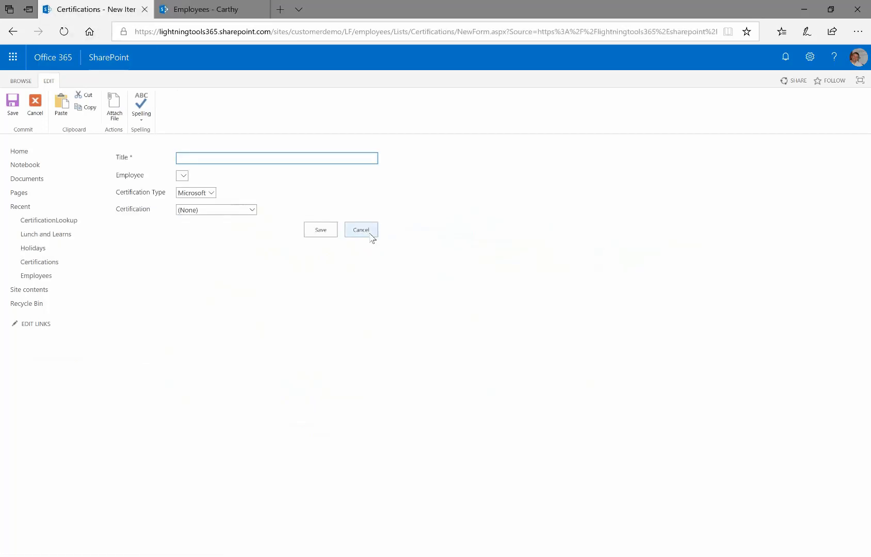
Step: Cancel the new certification and show the Employees list's LIST ribbon
click(367, 231)
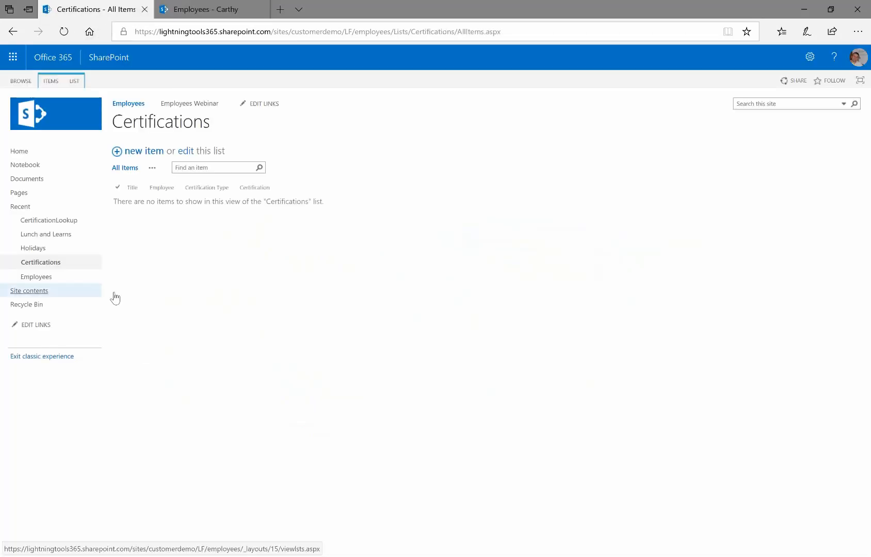
click(51, 282)
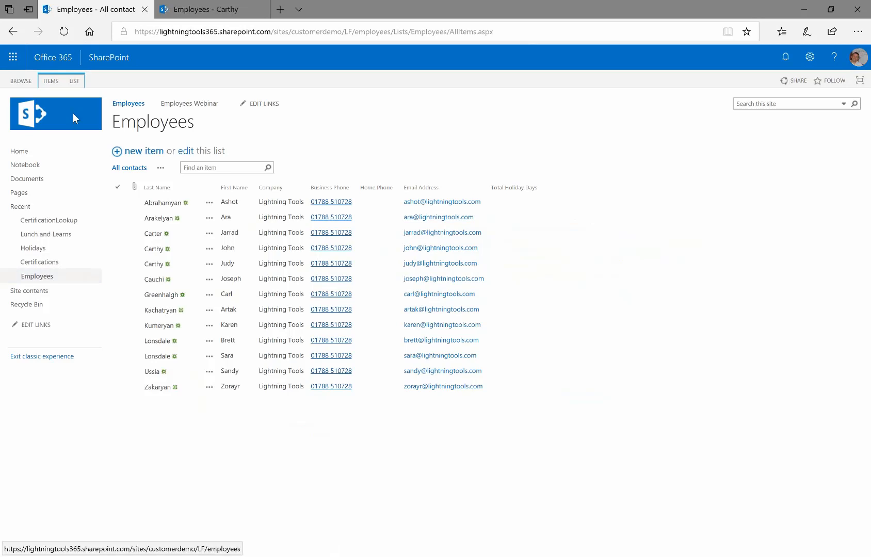
click(72, 82)
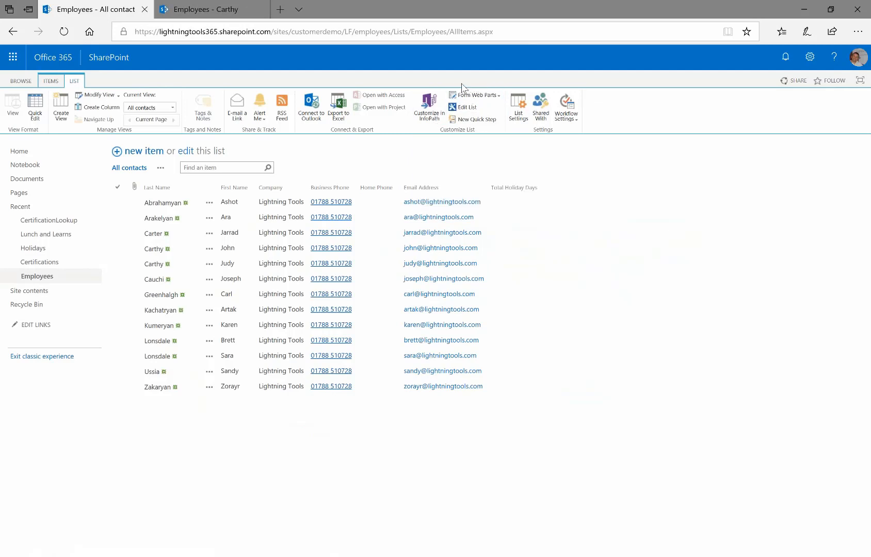
Step: Glance at the employee edit form, then choose Add an app from the settings menu
click(222, 9)
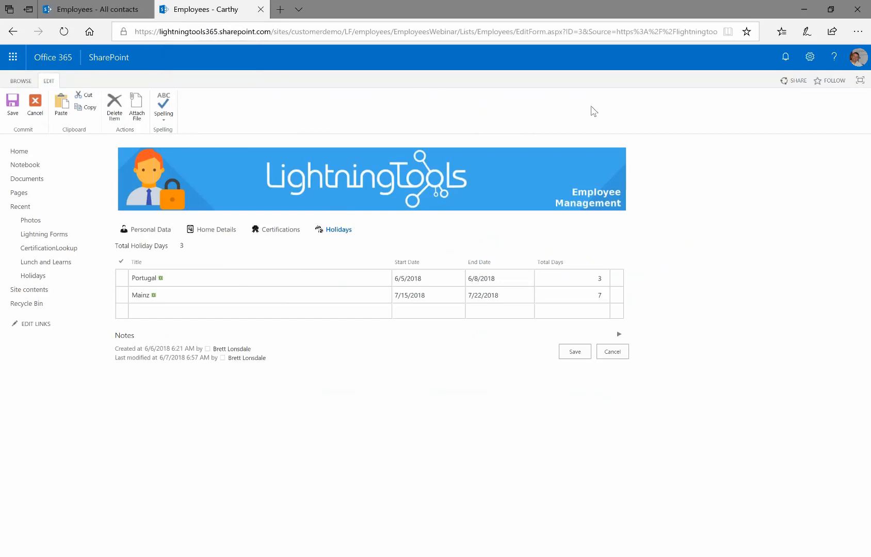
click(136, 11)
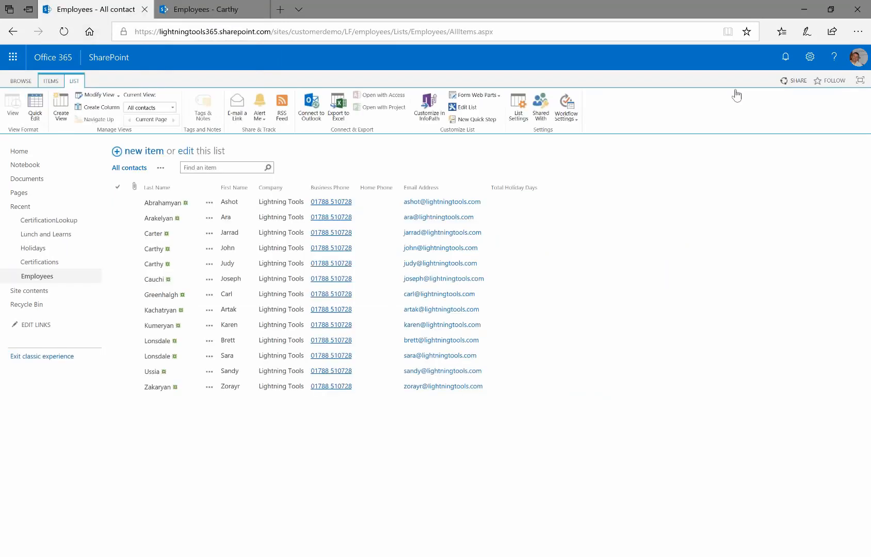
click(809, 57)
click(774, 177)
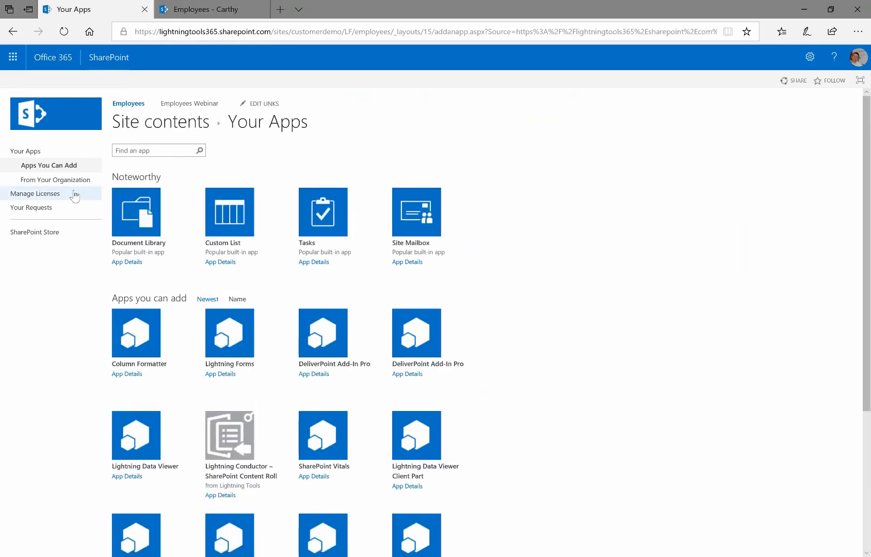
Step: Trust and add Lightning Forms from your organization's apps, then show the Employees list's LIST ribbon
click(71, 180)
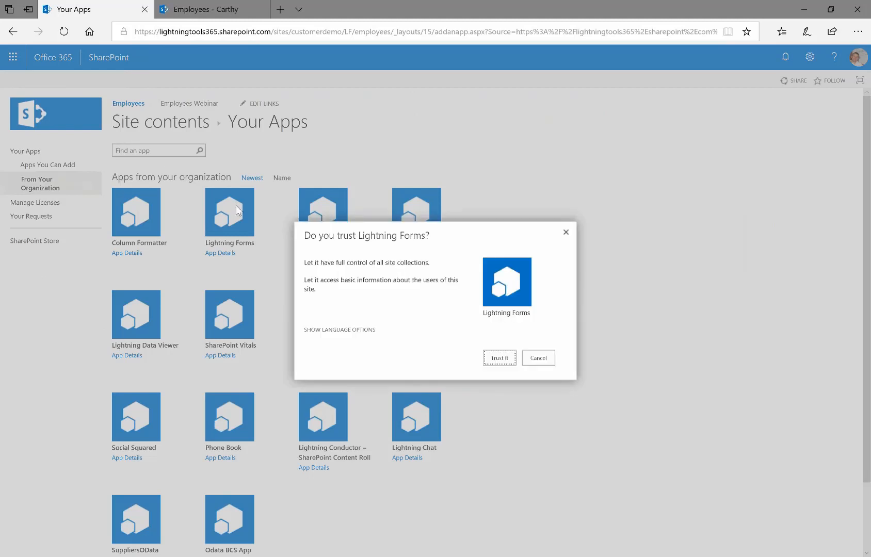
click(499, 358)
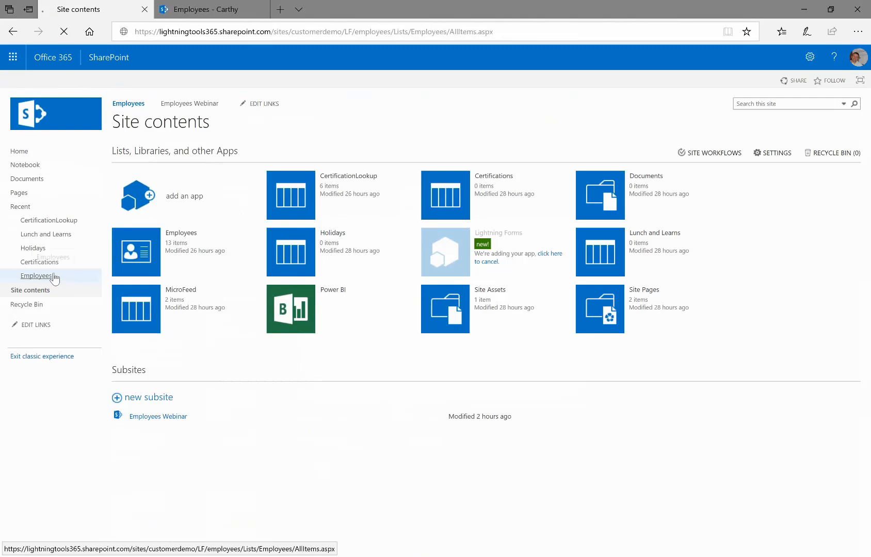
click(55, 279)
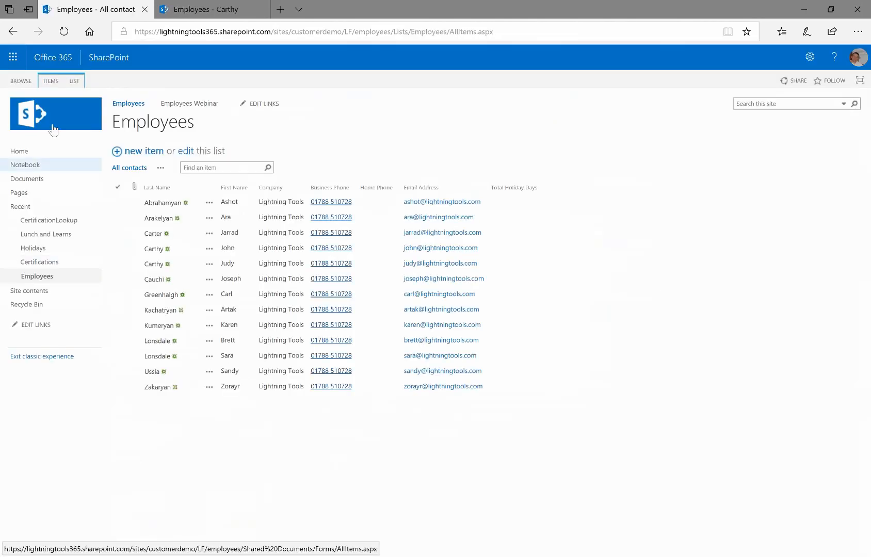
click(74, 82)
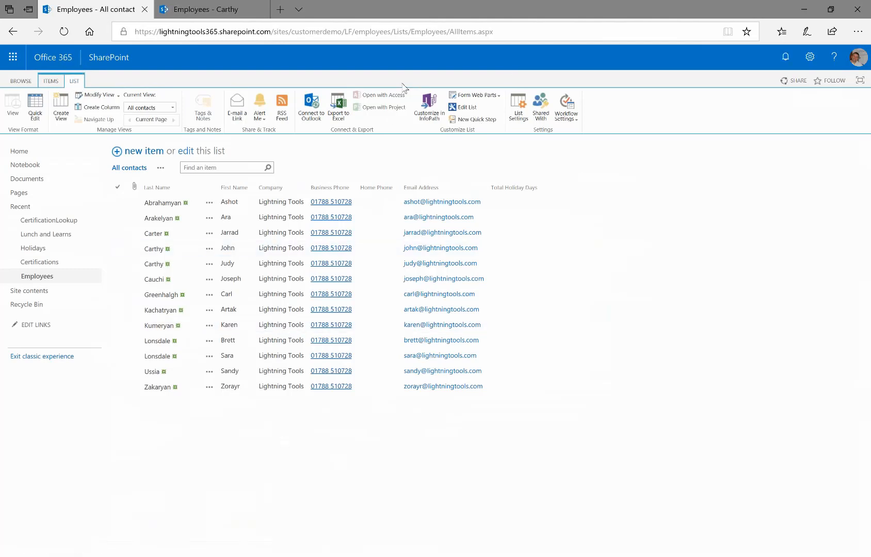
Step: Switch to the employee edit form tab showing 3 total holiday days, then go to Site contents
click(187, 6)
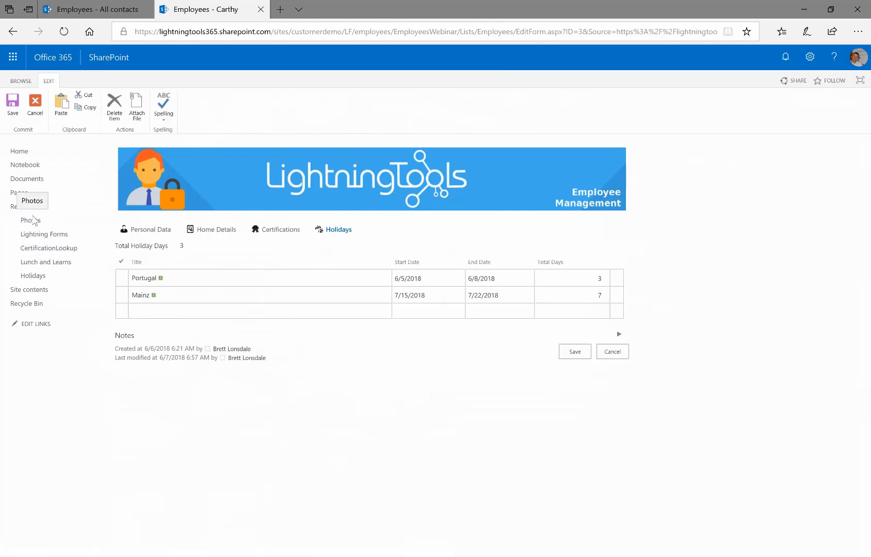
click(30, 291)
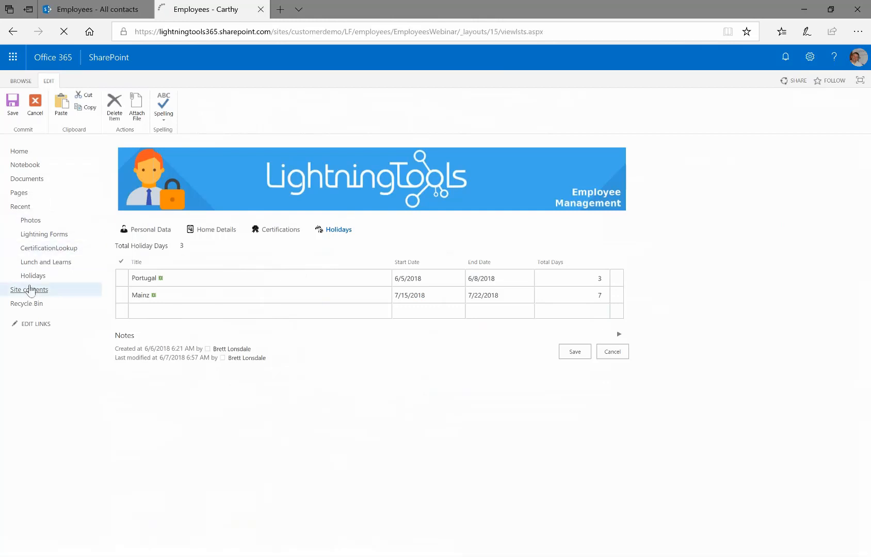
Step: Open the Employees list and show its Customize Lightning Forms choices
click(147, 252)
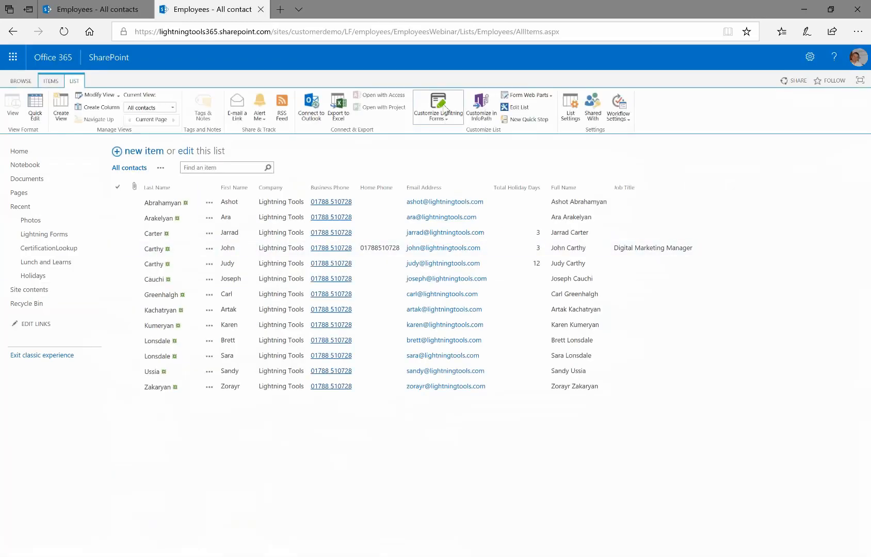
click(446, 123)
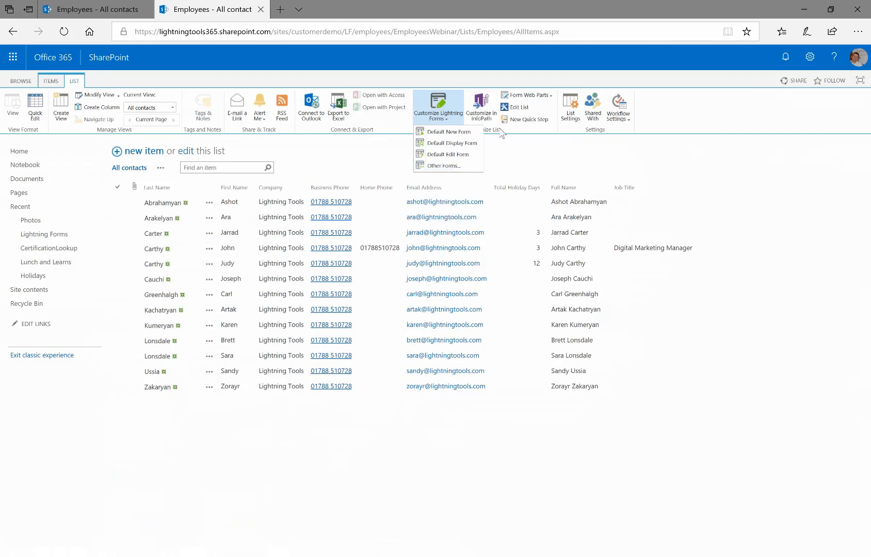
Step: Open the Employees Default New Form in the Rich Forms Editor and view its Personal Data fields
click(459, 133)
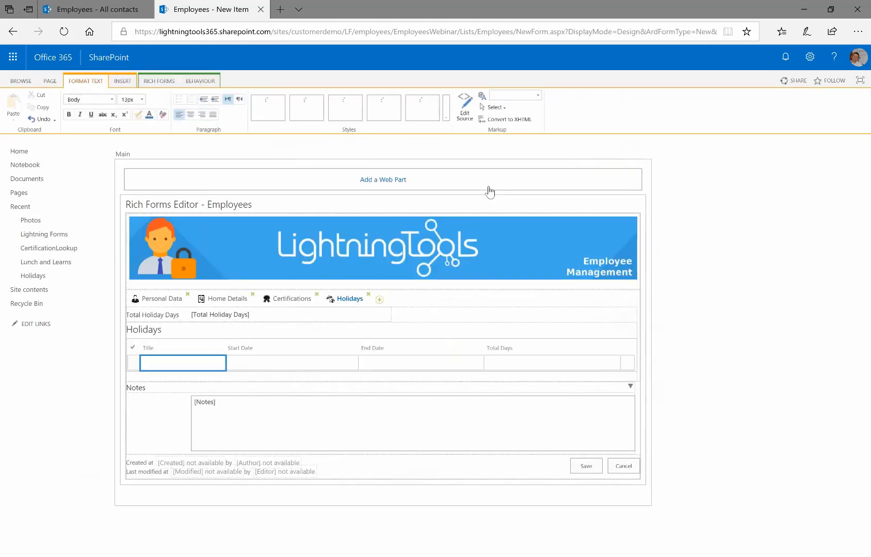
click(168, 300)
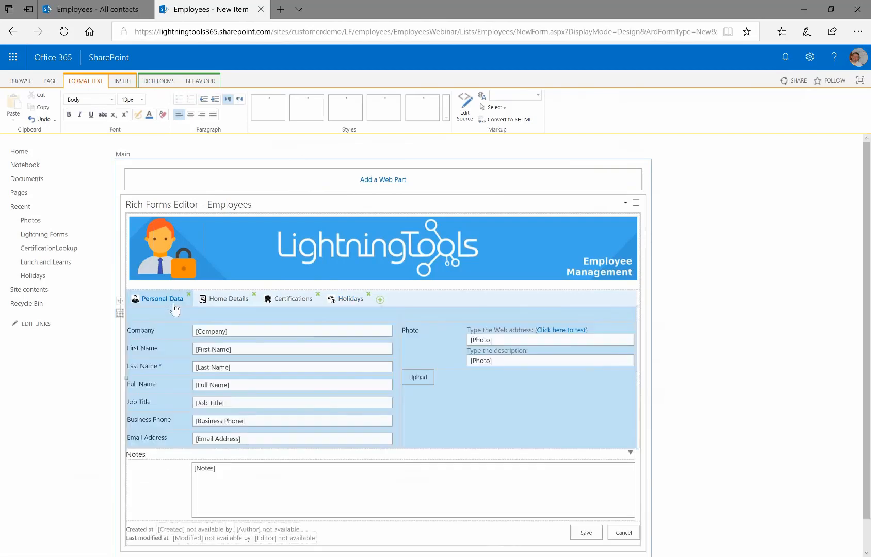
click(296, 490)
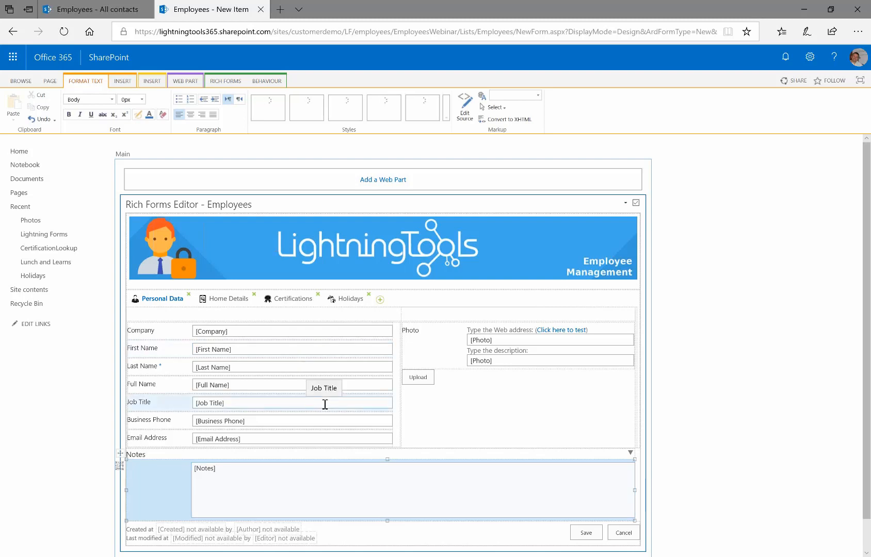
Step: Uncustomize the Employees new-item form, confirming removal of the Certifications and Holidays web parts
click(229, 84)
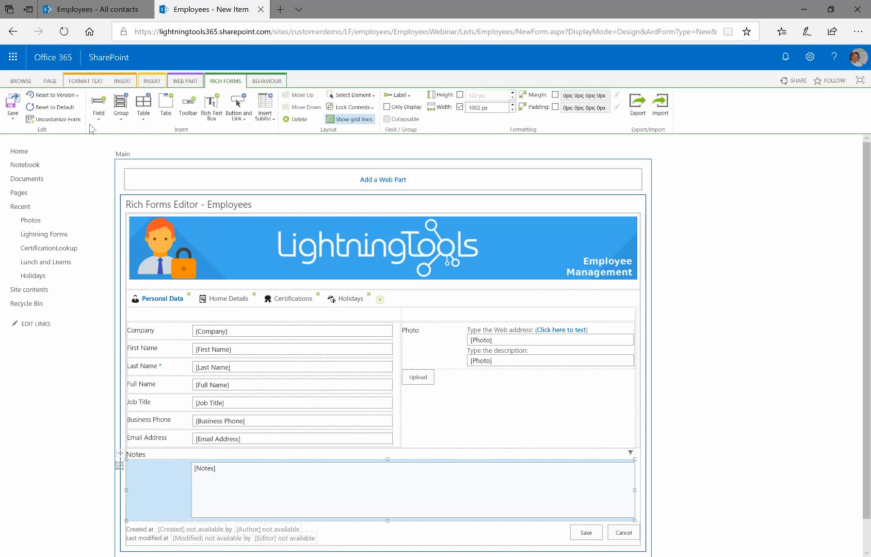
click(72, 122)
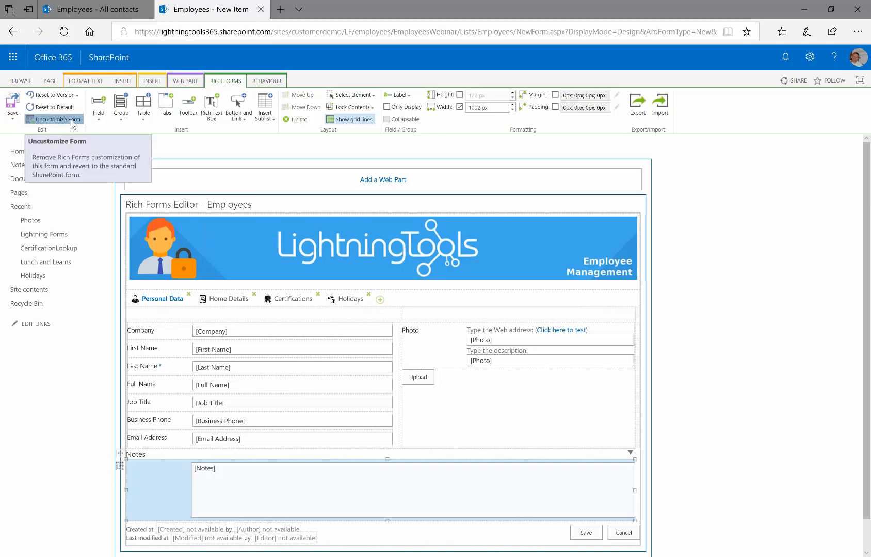
click(369, 325)
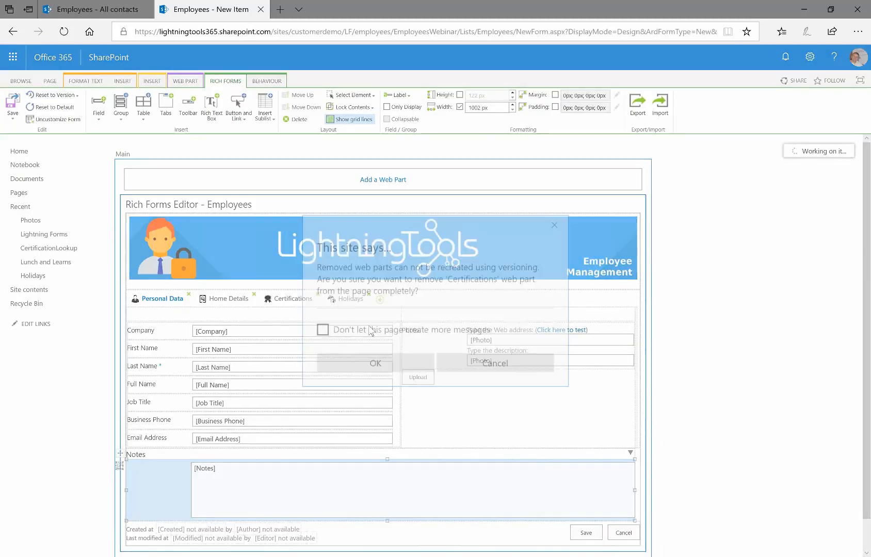
click(396, 364)
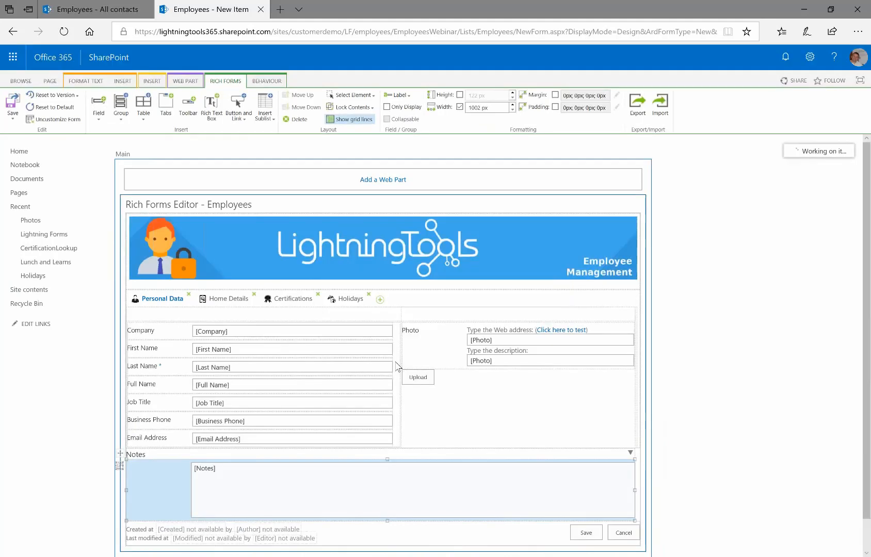
click(397, 366)
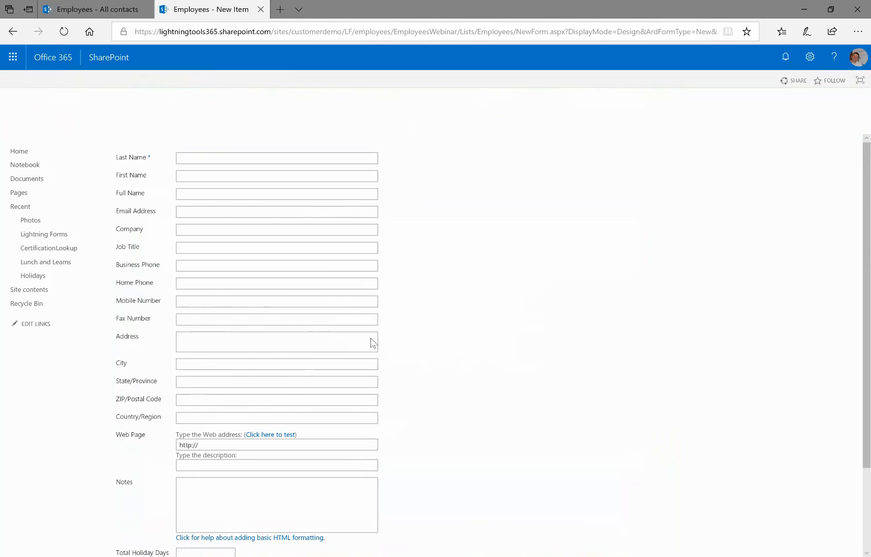
Step: From Site contents, reopen the Employees list's Default New Form in the Lightning Forms designer
click(46, 292)
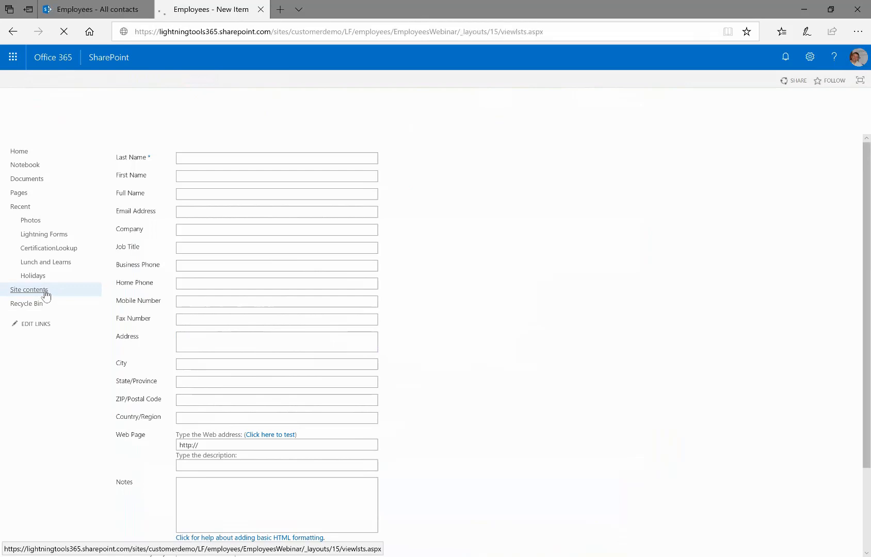
click(143, 262)
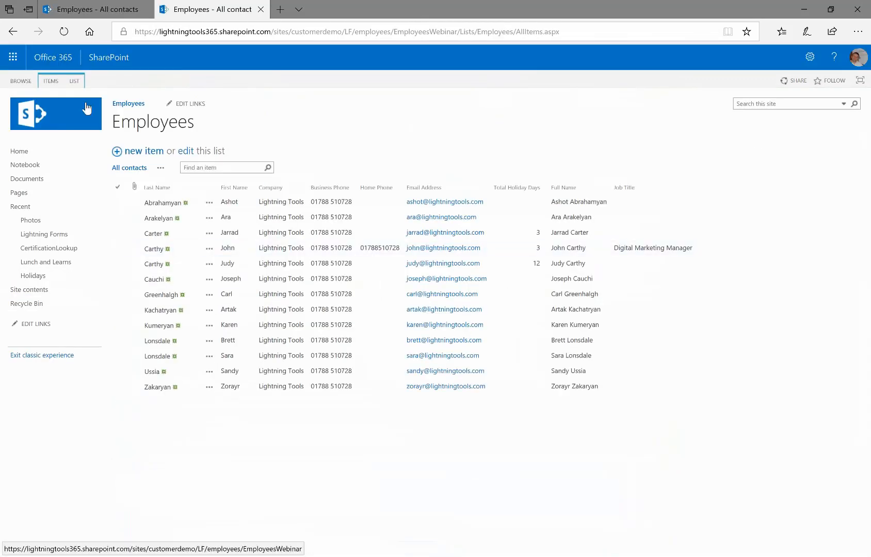
click(77, 82)
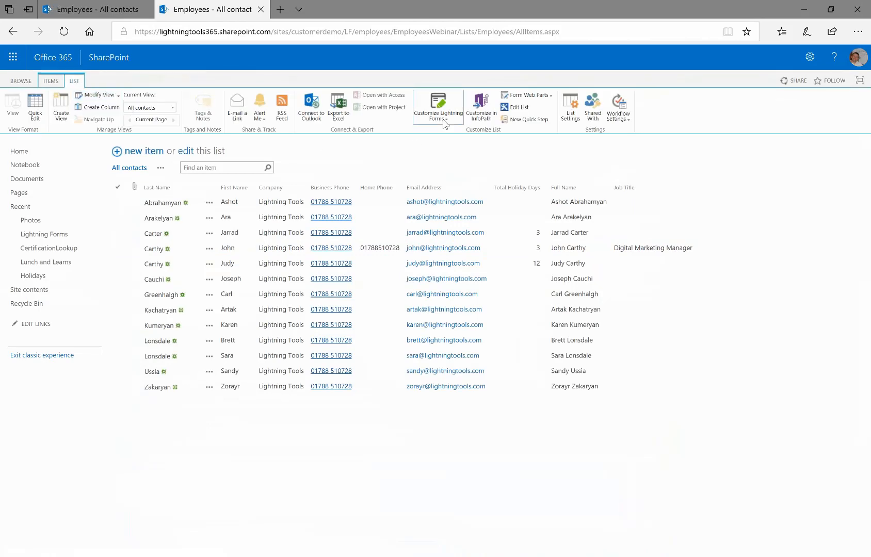
click(445, 135)
click(442, 132)
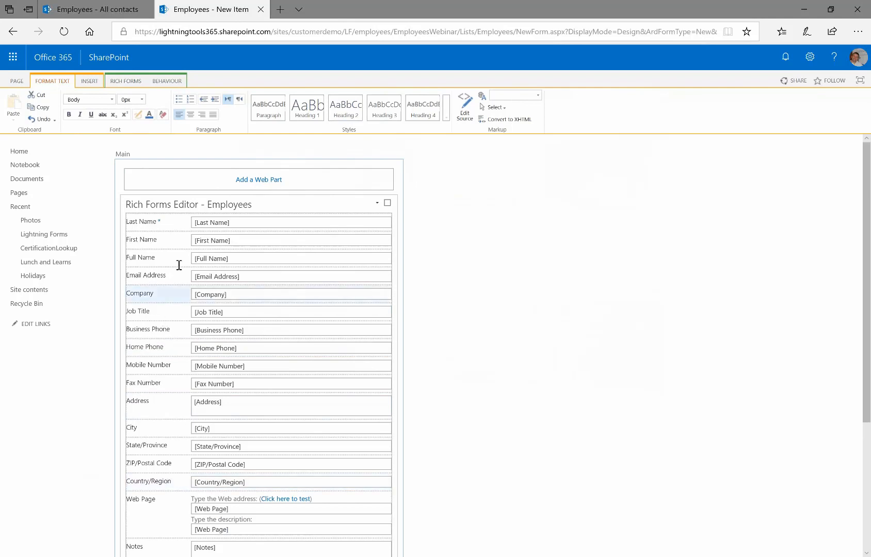
Step: Select the Last Name field and check its Enabled and Visible behaviour settings
click(178, 224)
click(192, 81)
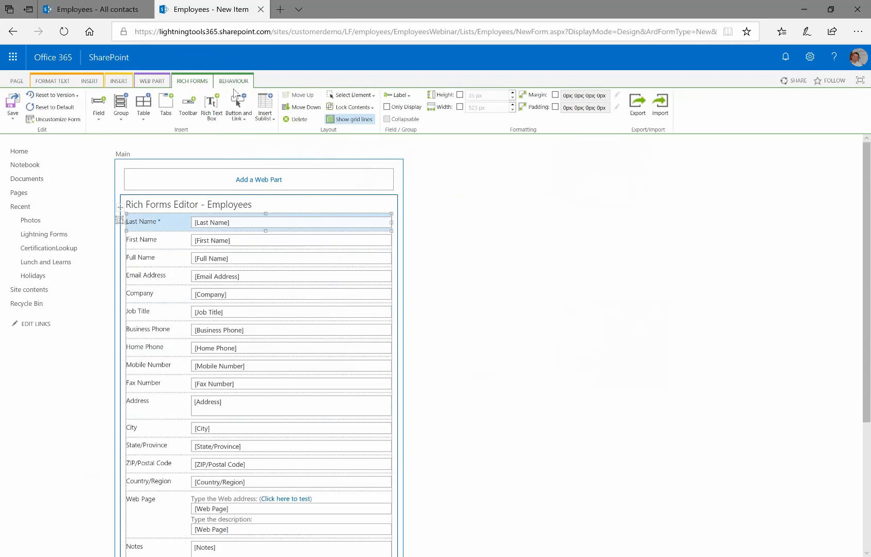
click(234, 82)
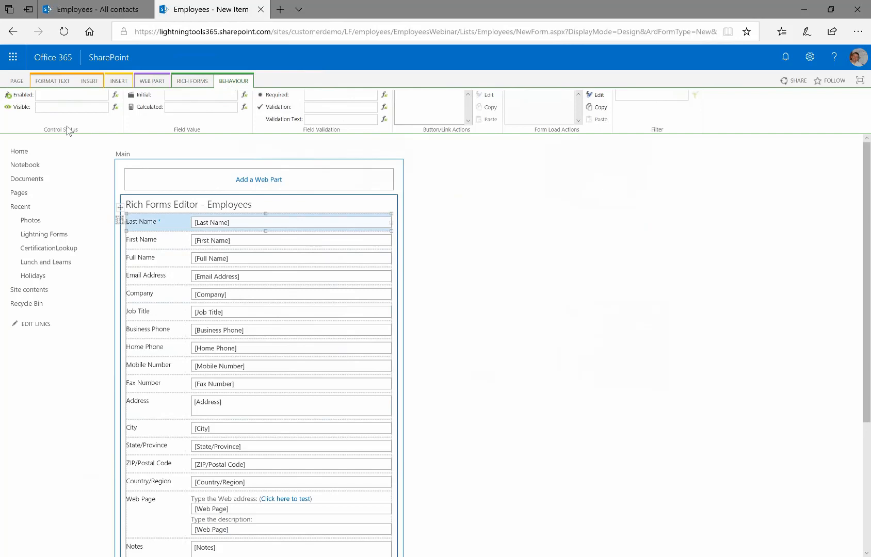
click(192, 82)
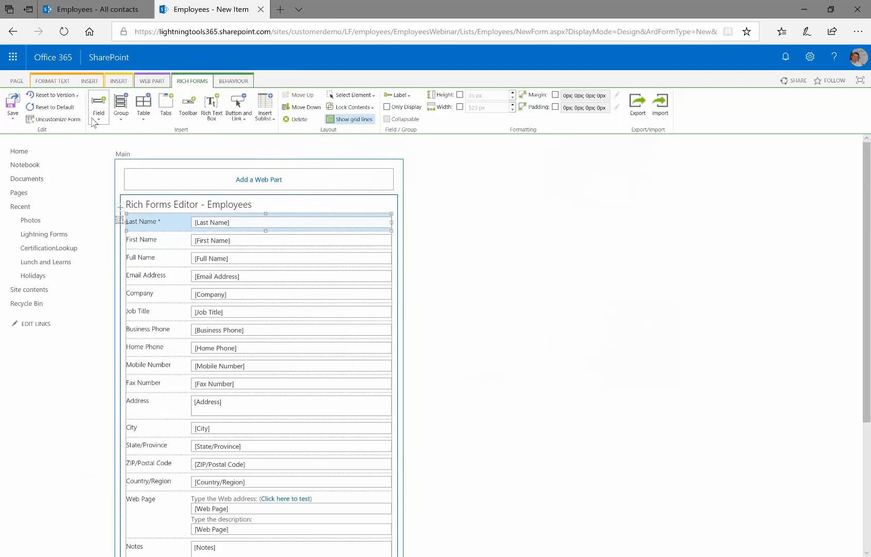
click(104, 122)
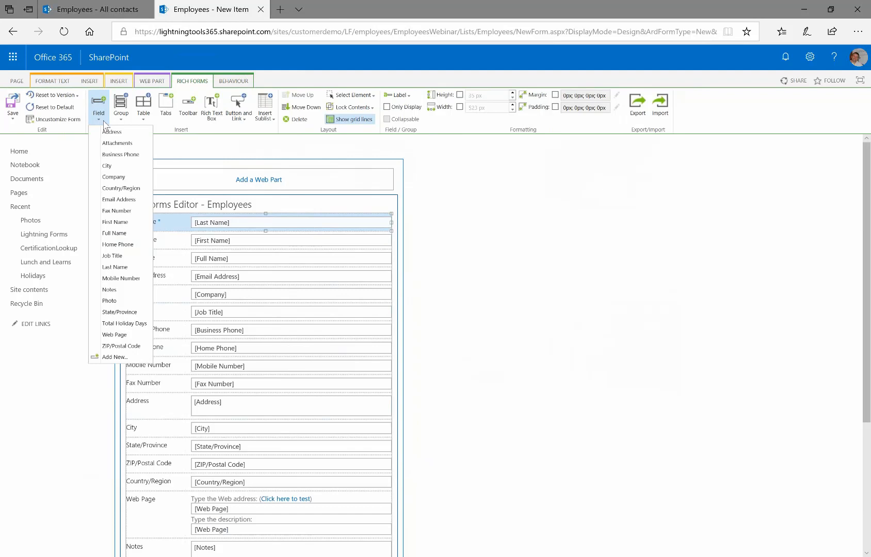
scroll(116, 178, down, 3)
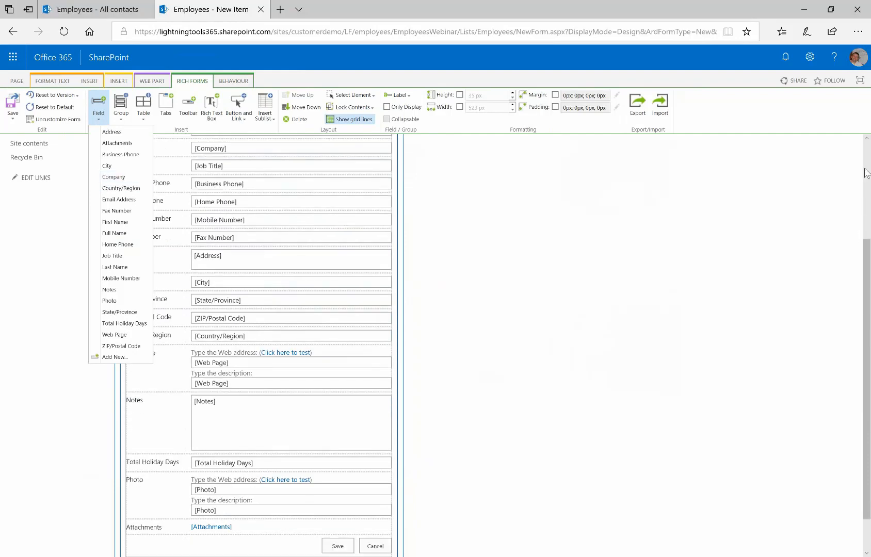
click(866, 173)
click(852, 171)
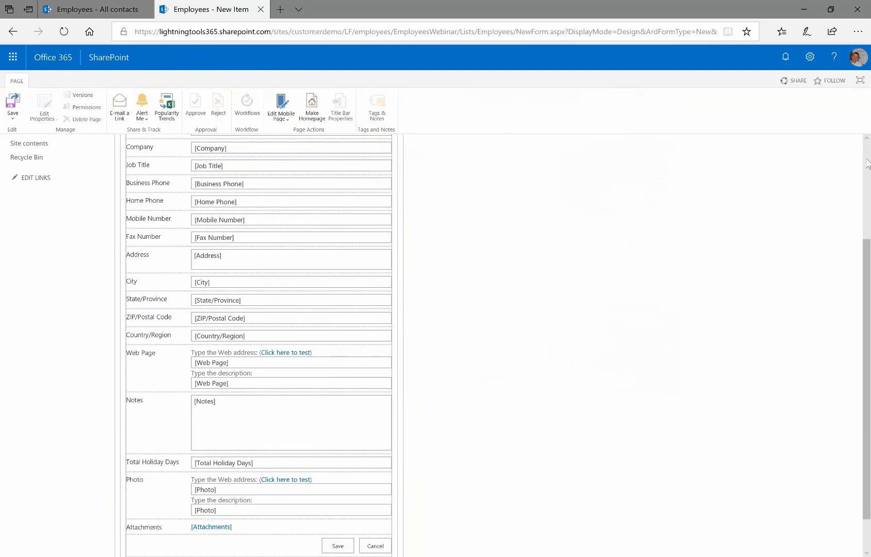
scroll(861, 168, up, 3)
click(282, 222)
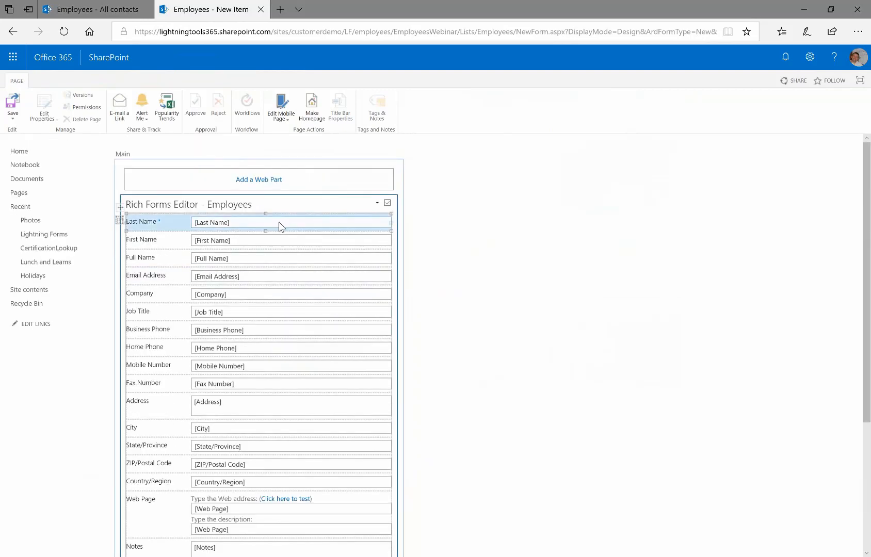
click(192, 81)
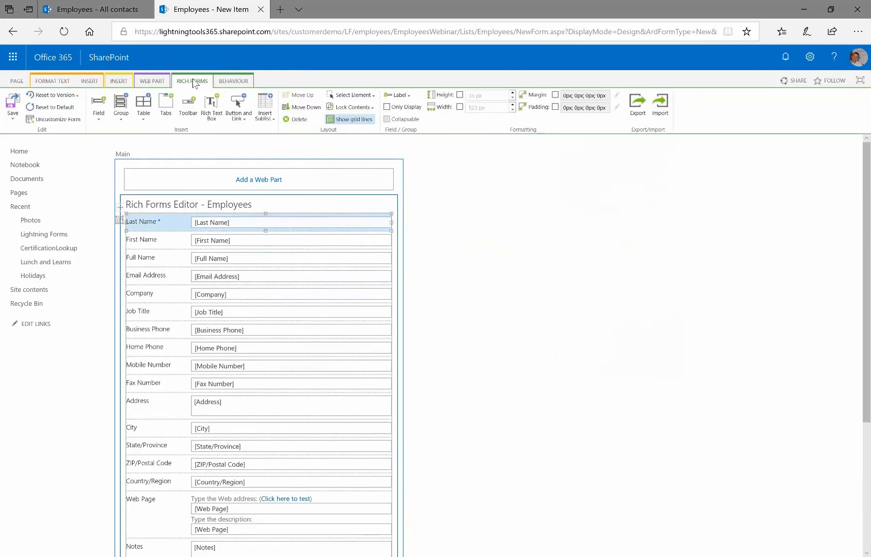
click(99, 111)
scroll(126, 343, down, 3)
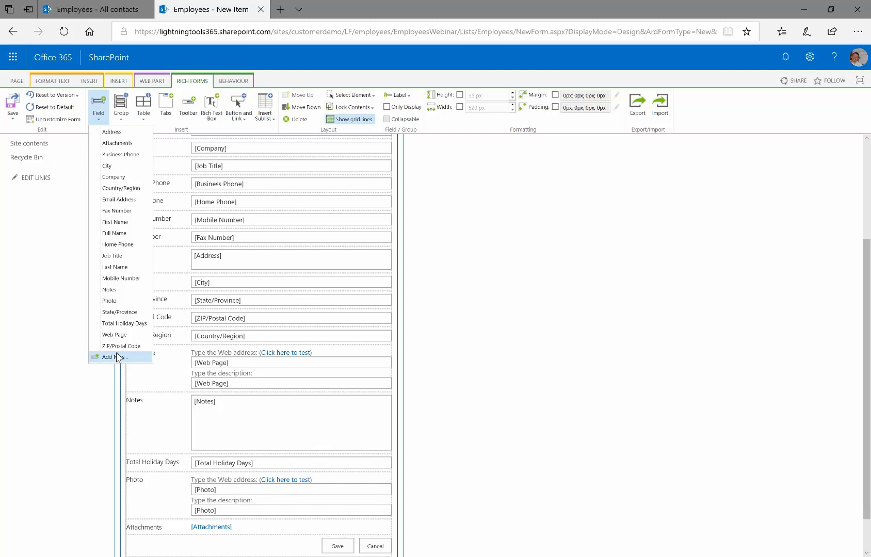
click(114, 357)
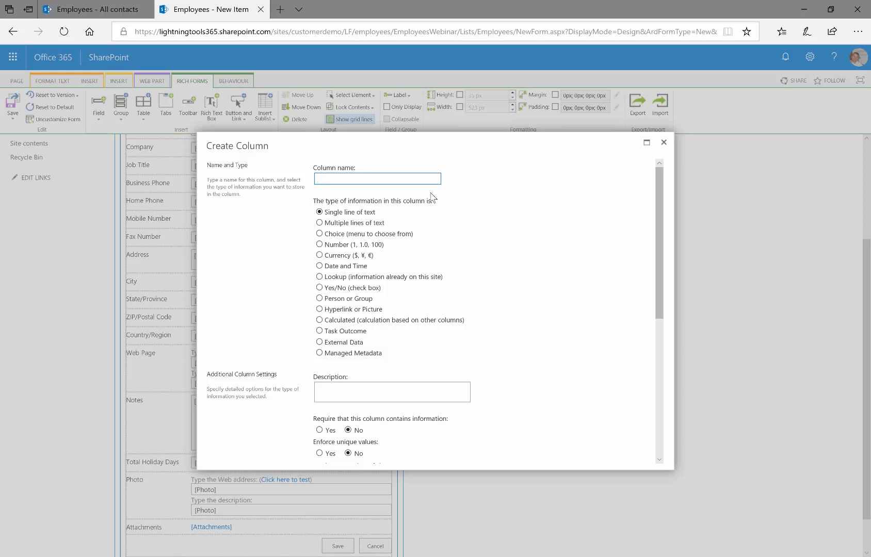
click(664, 142)
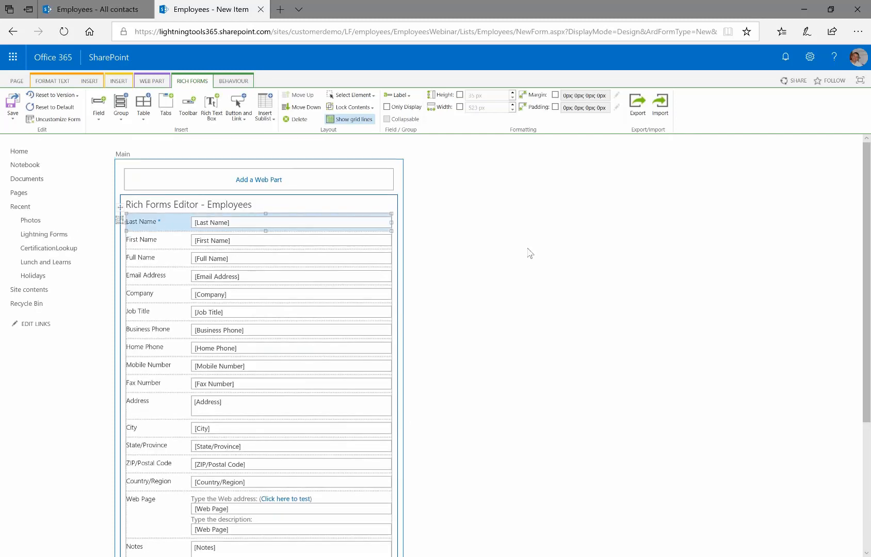
click(127, 118)
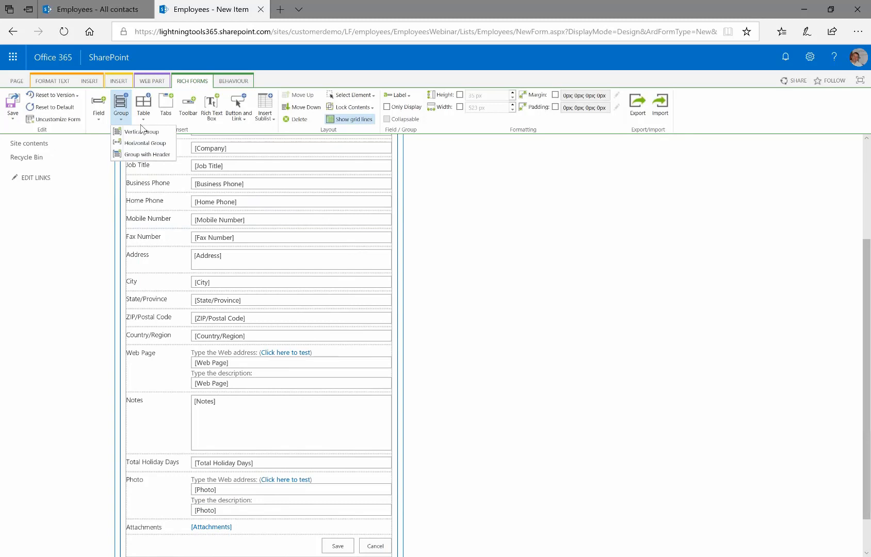
click(144, 116)
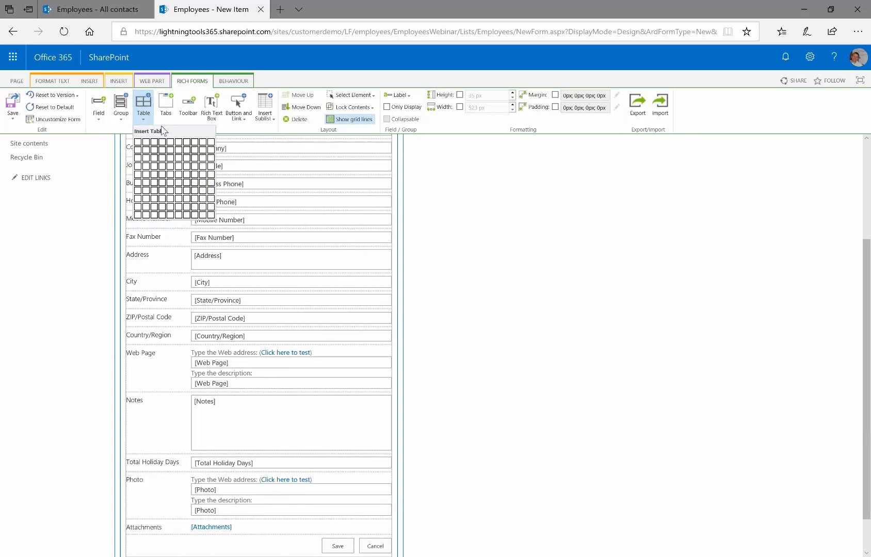
click(765, 325)
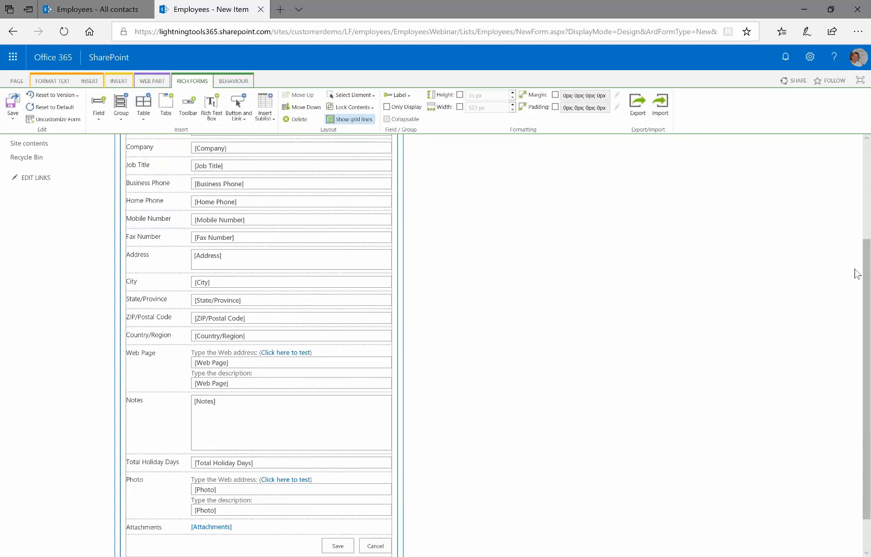
scroll(866, 242, up, 3)
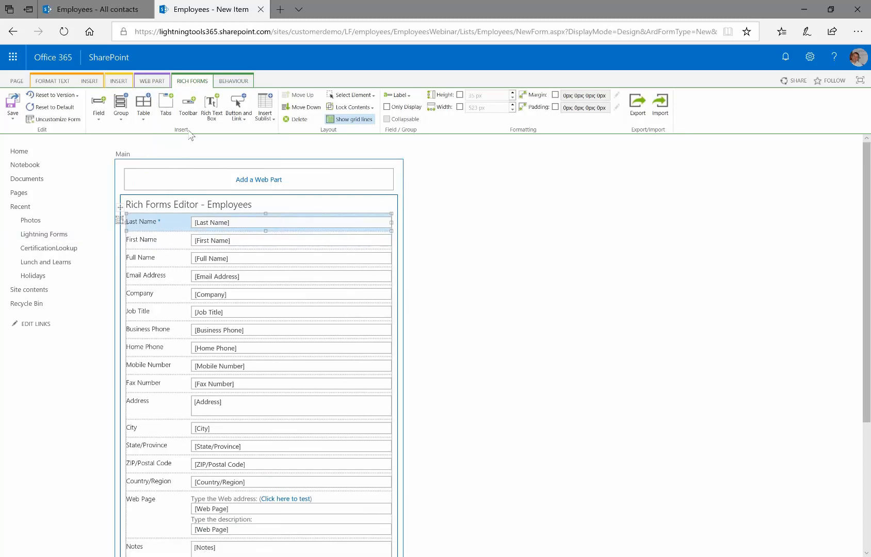
Step: Insert a tab control above Last Name and add tabs until there are four
click(166, 110)
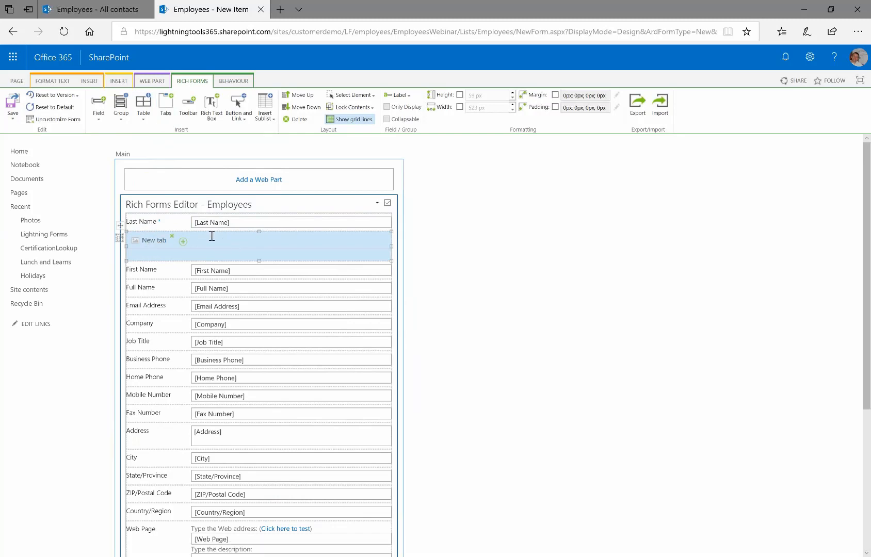
drag(221, 220, 230, 245)
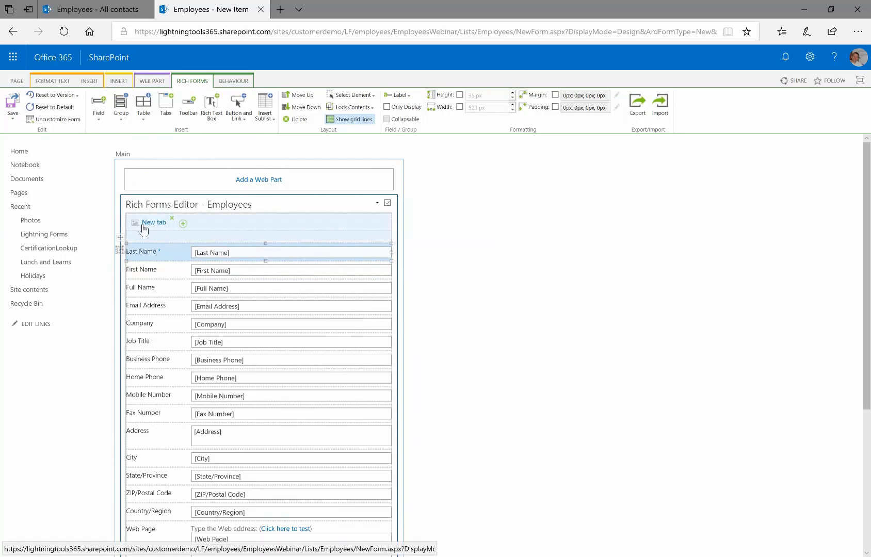
click(183, 225)
click(233, 225)
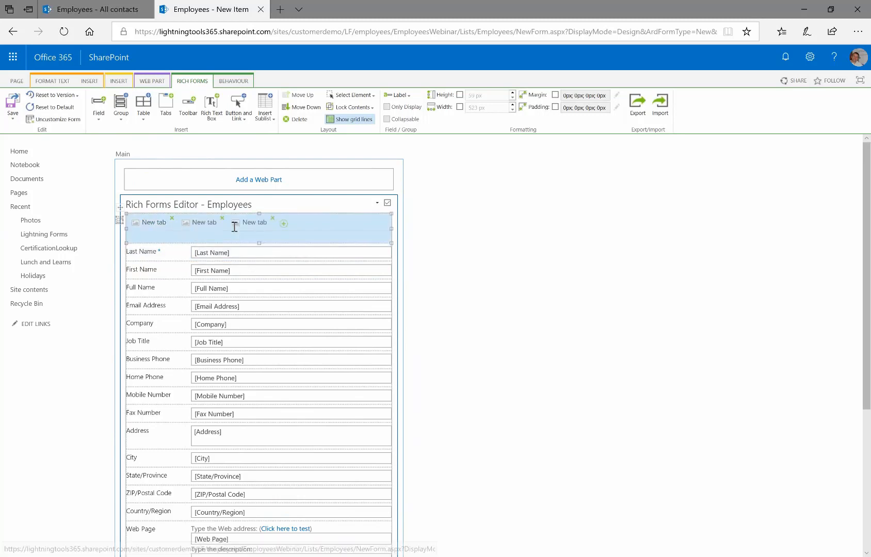
click(283, 224)
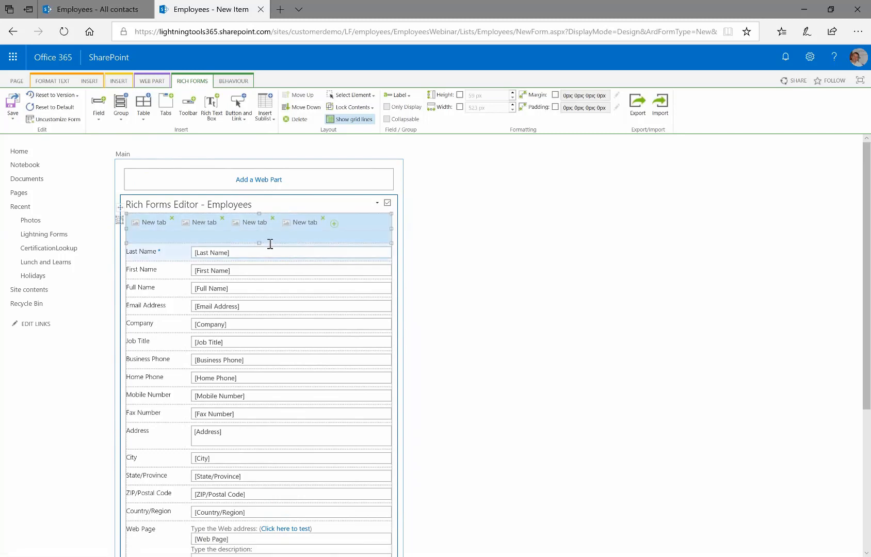
Step: Rename the first two tabs to Personal Details and Home Details
click(156, 226)
click(155, 223)
key(Delete)
key(Delete)
key(Delete)
key(Delete)
key(Delete)
key(Delete)
key(Delete)
text(bers)
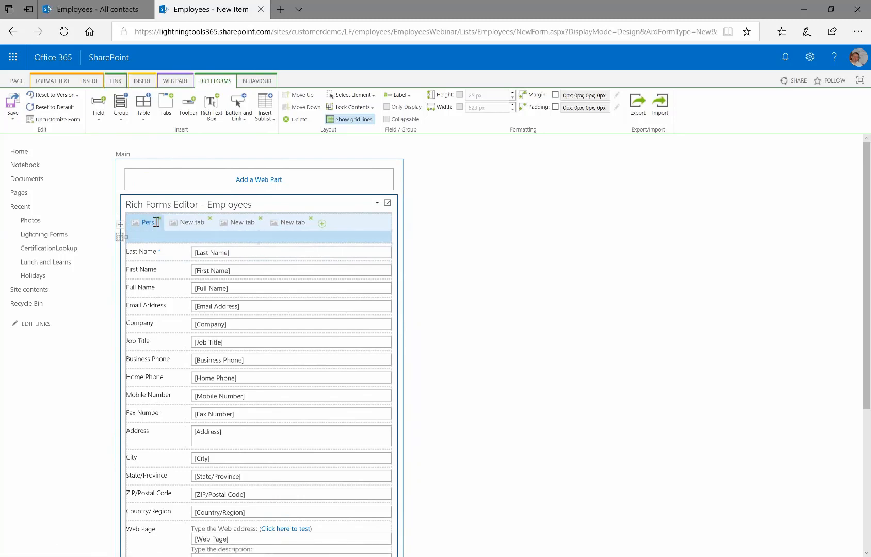
text(onal Details)
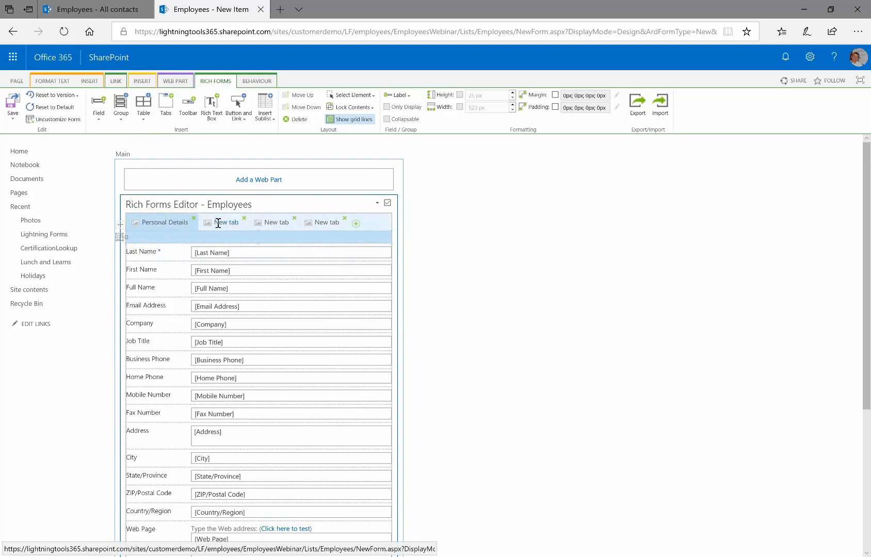
click(218, 223)
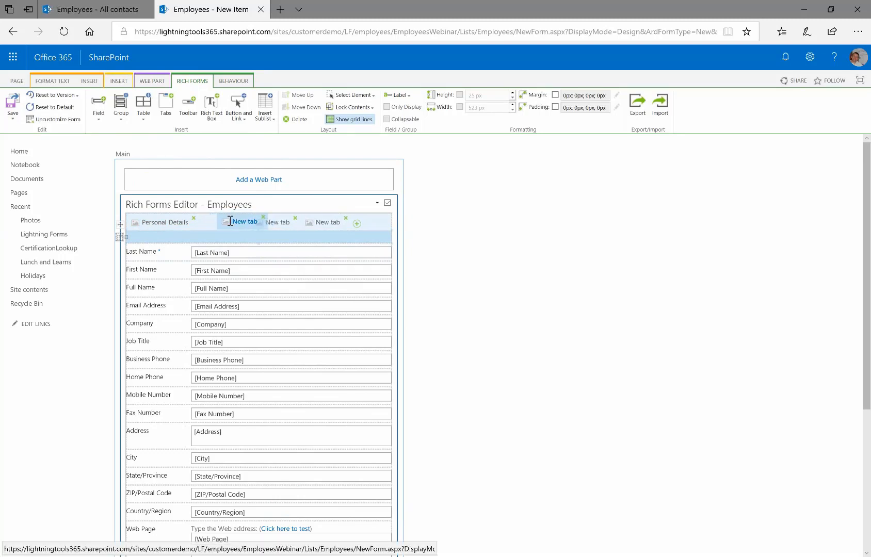
double_click(230, 222)
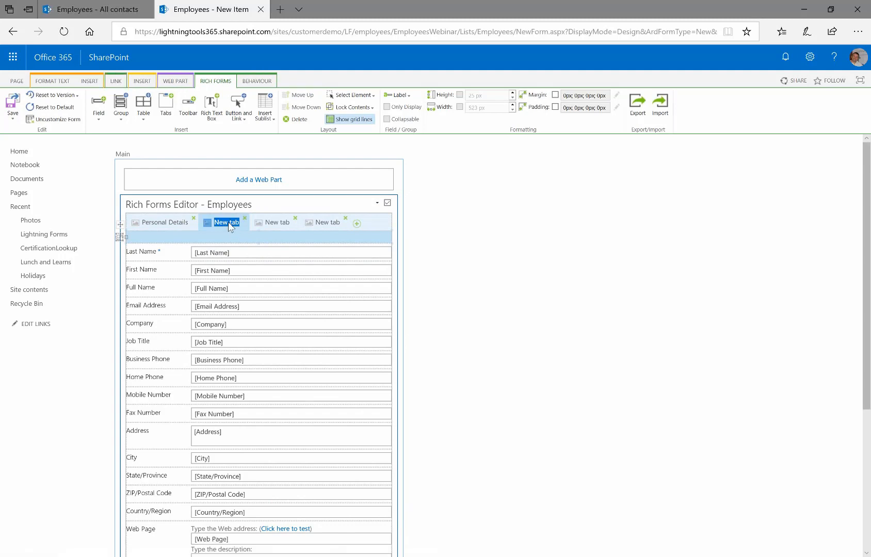
click(229, 222)
key(ctrl+a)
text(ab)
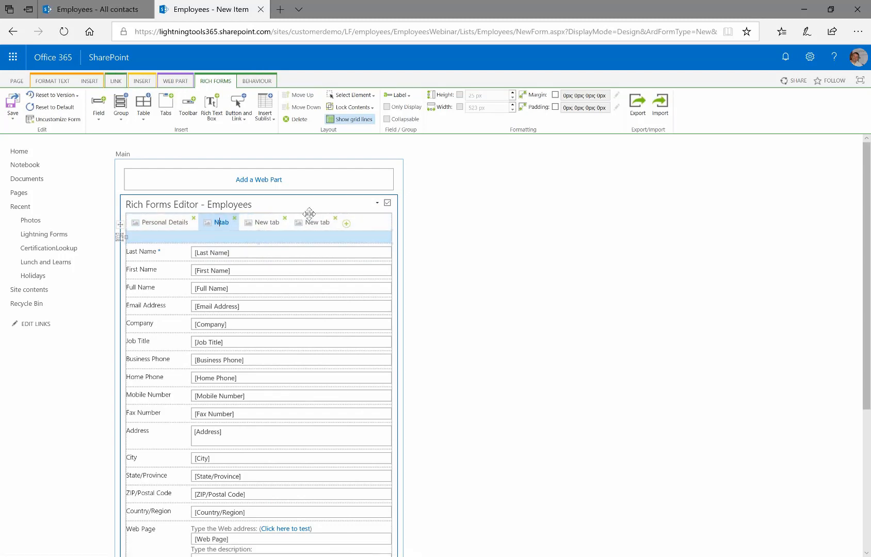
text(Home Details)
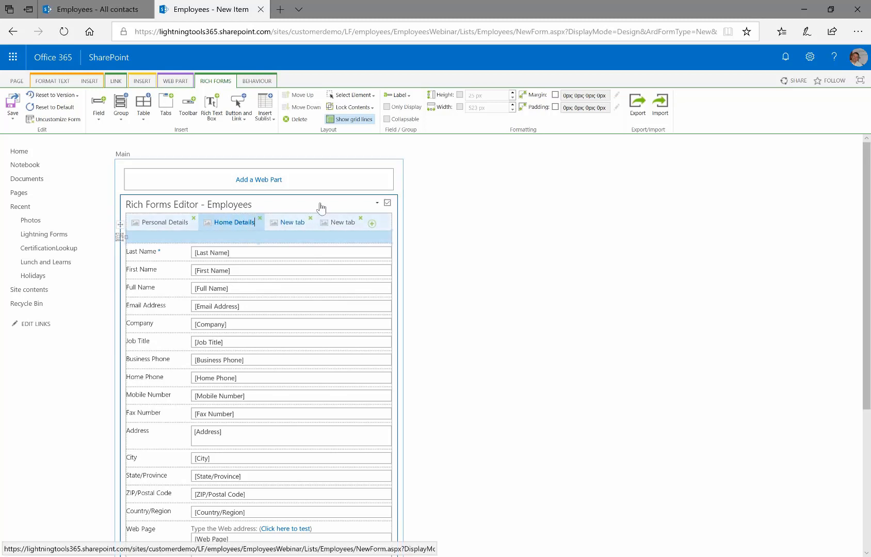
Step: Rename the third and fourth tabs to Certifications and Vacations
click(293, 224)
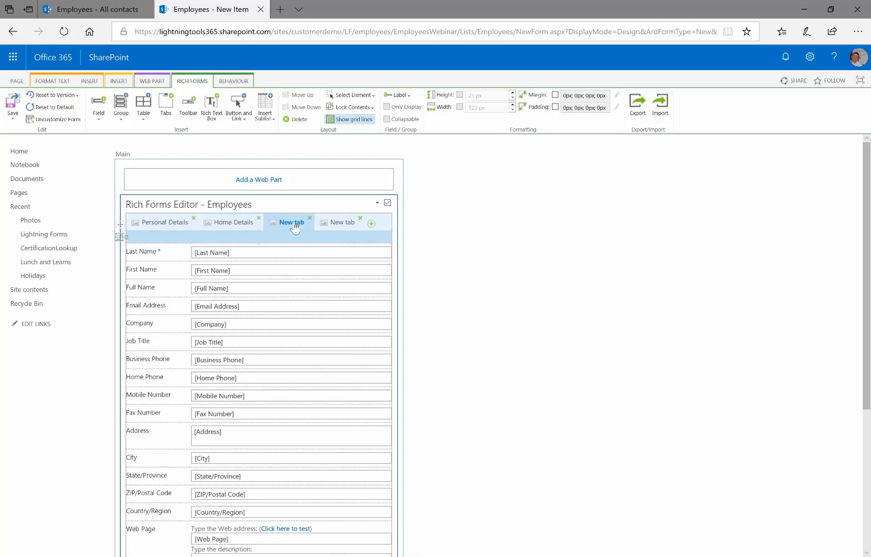
click(294, 222)
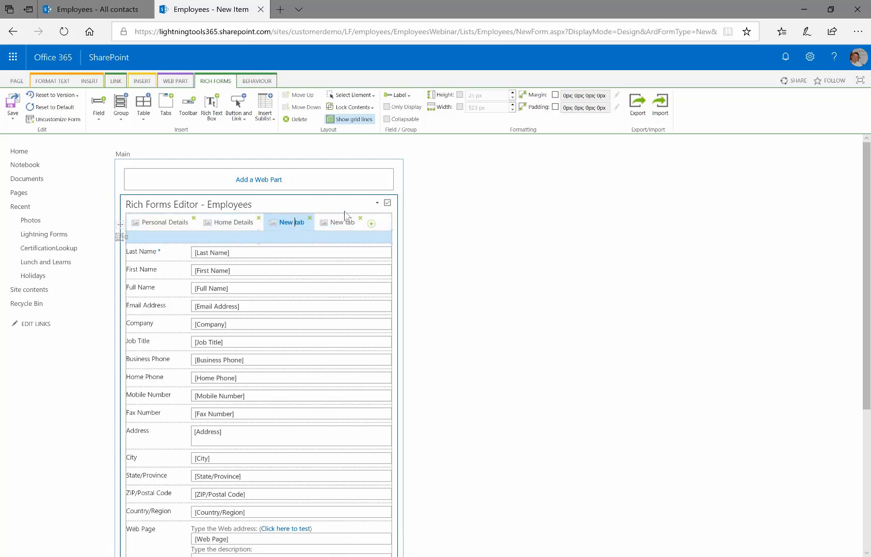
text(ab)
text(rti)
text(fications)
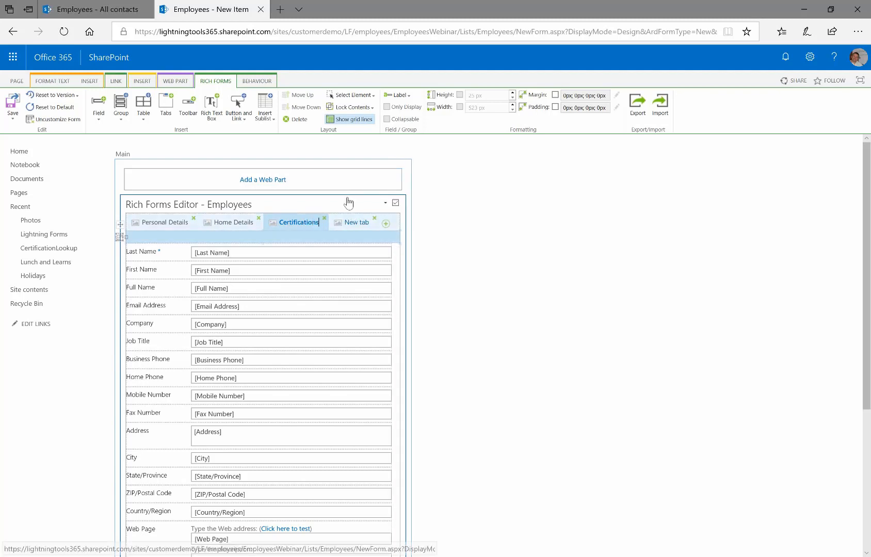
click(355, 225)
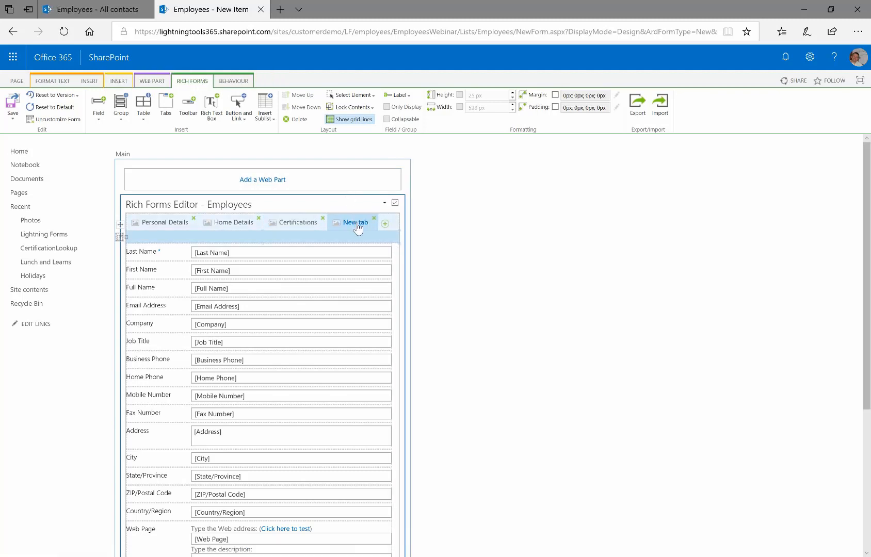
click(356, 222)
key(BackSpace)
key(BackSpace)
key(BackSpace)
key(BackSpace)
key(BackSpace)
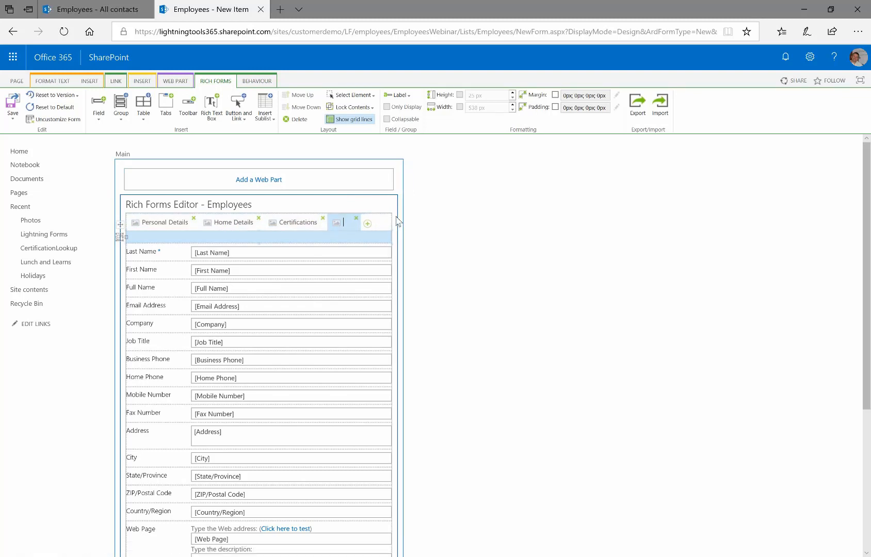
text(Vacations)
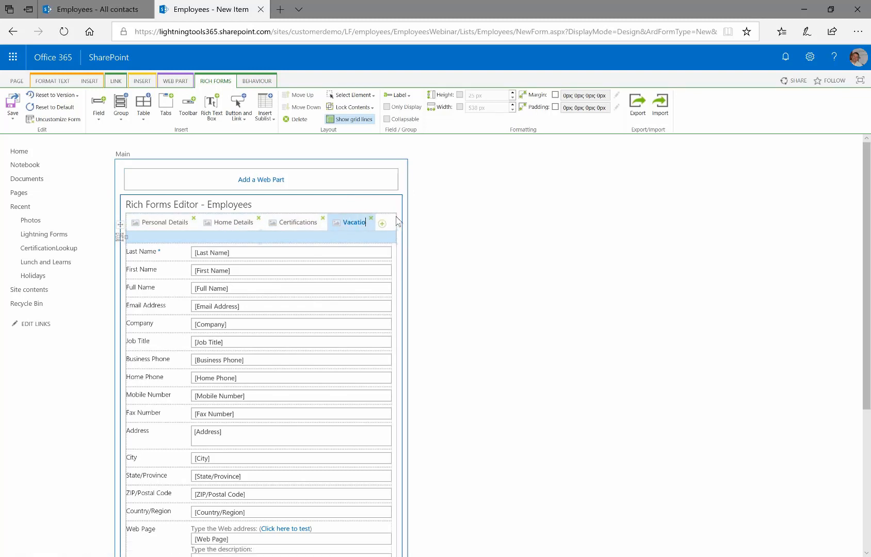
click(510, 258)
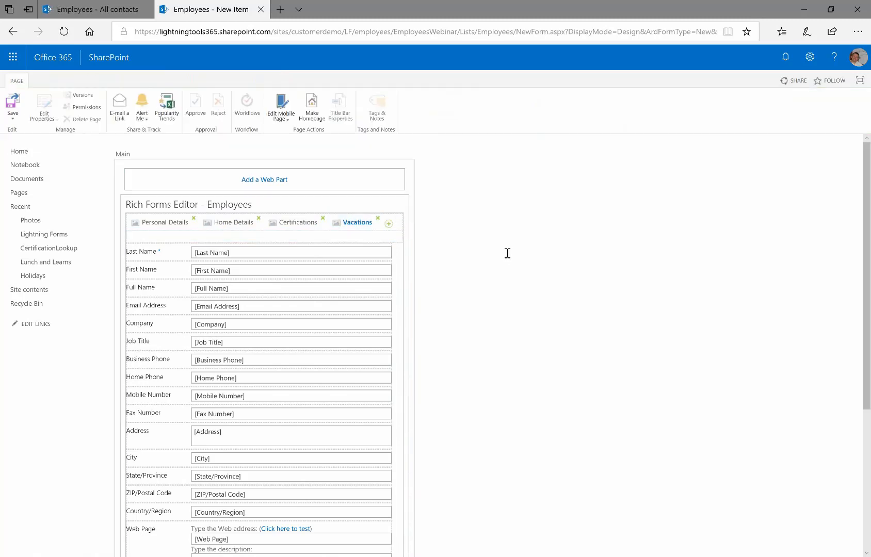
click(139, 227)
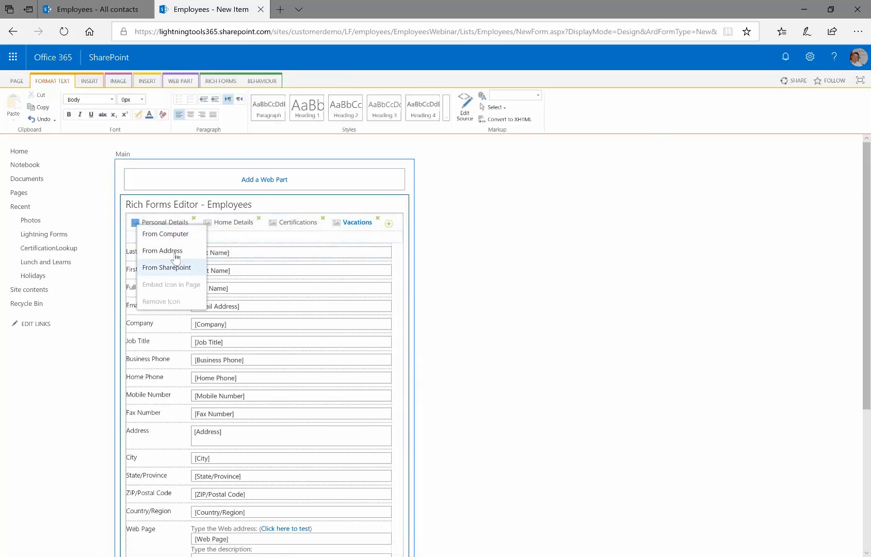
Step: Upload home.jpg from the computer as the Personal Details tab icon
click(174, 235)
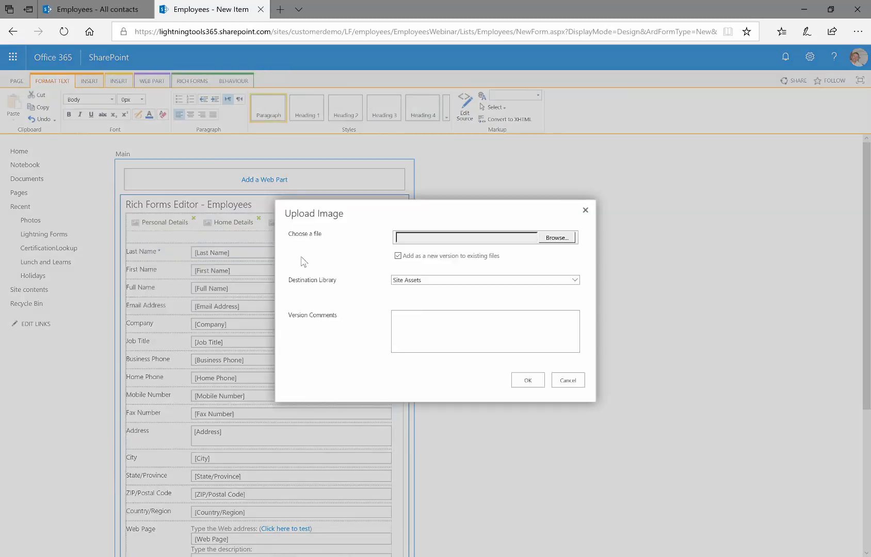
click(567, 238)
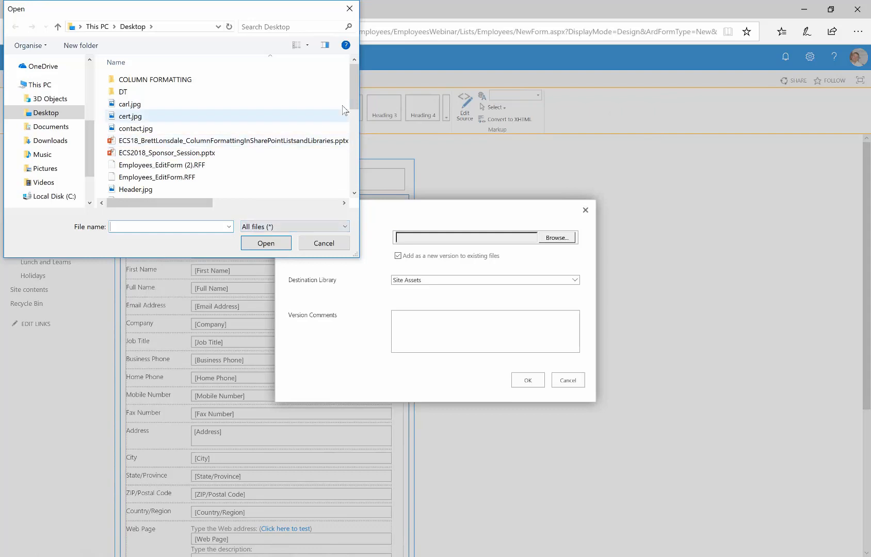
drag(354, 96, 357, 120)
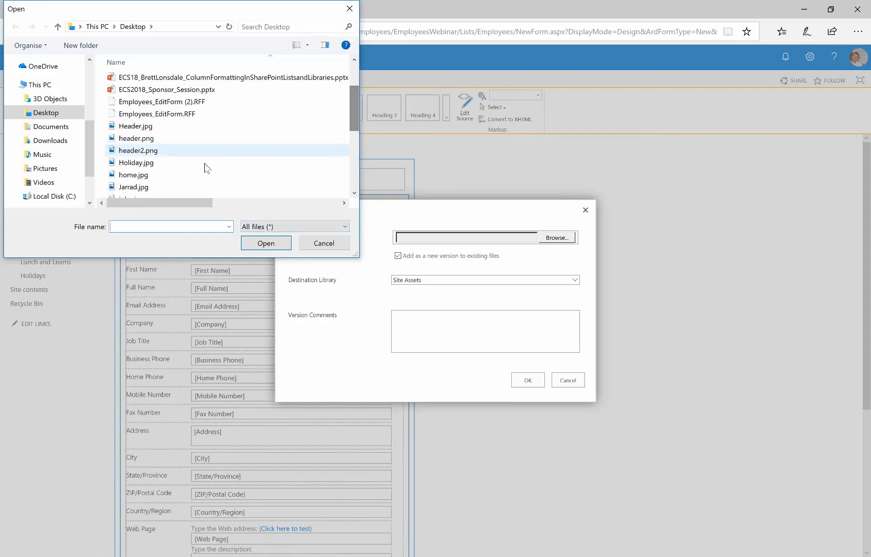
click(186, 175)
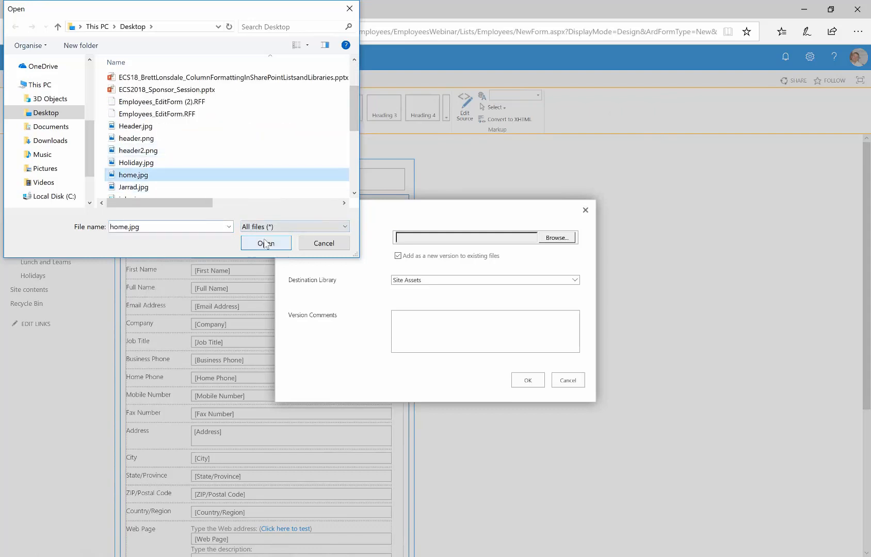
click(265, 243)
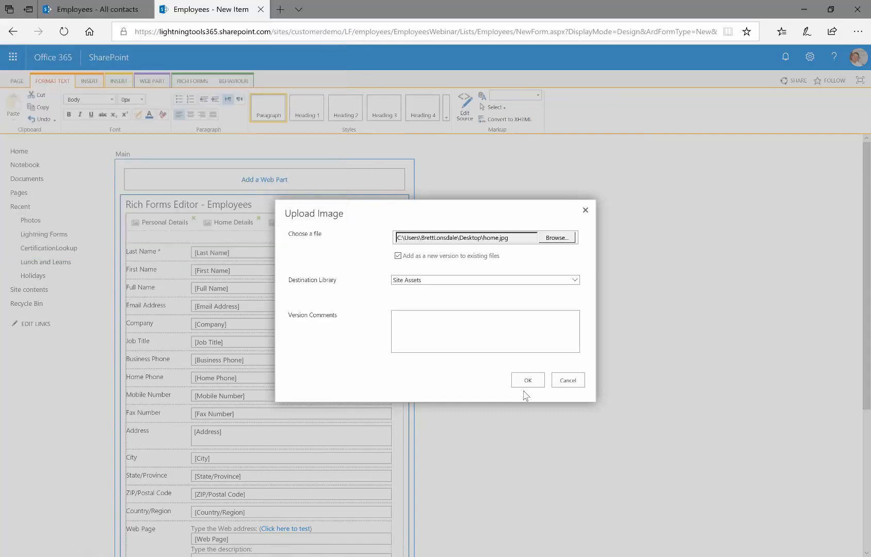
click(528, 381)
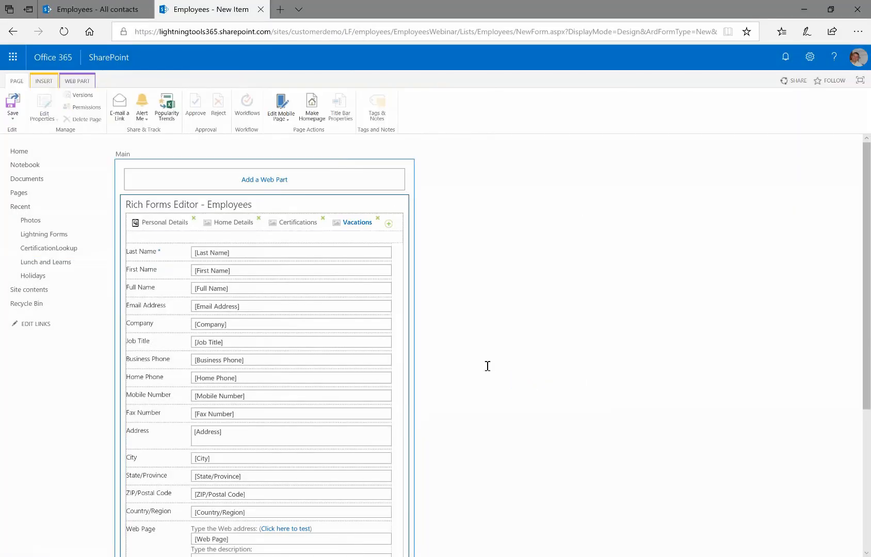
Step: Upload contact.jpg from the computer as the Home Details tab icon
click(206, 223)
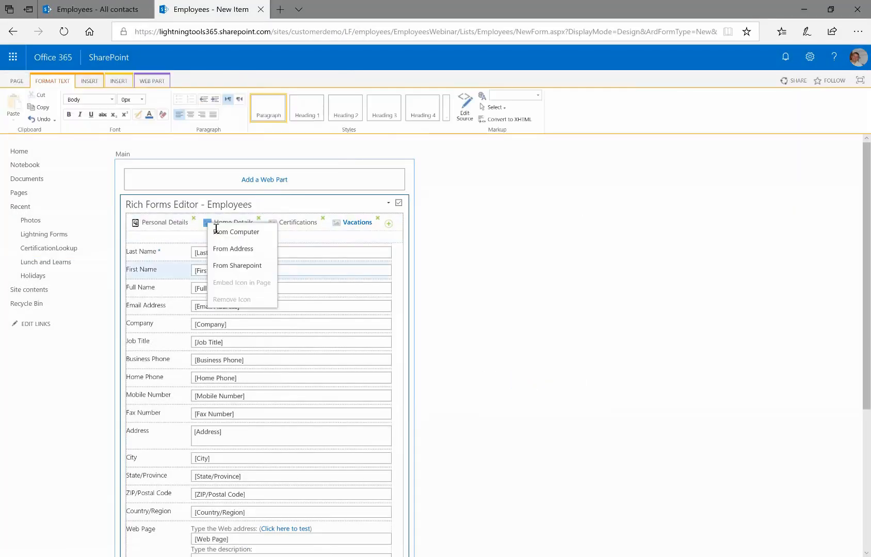
click(236, 233)
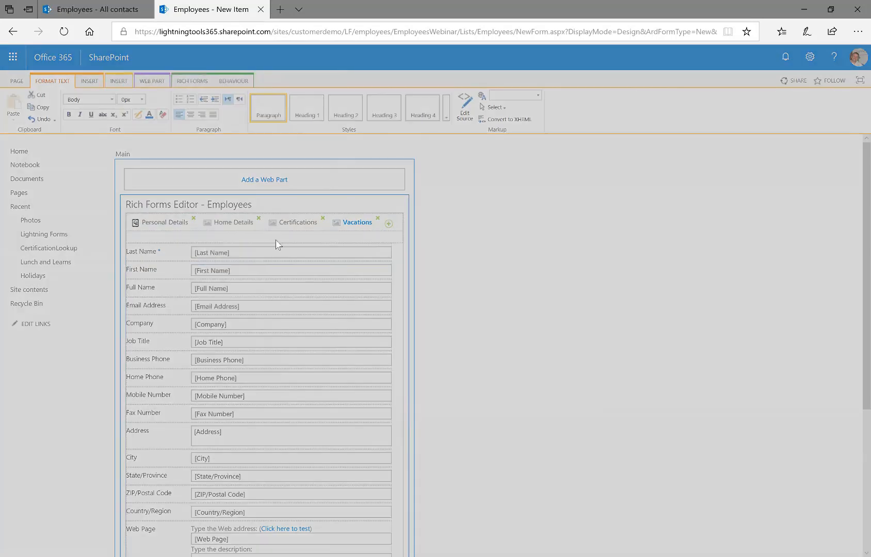
click(557, 238)
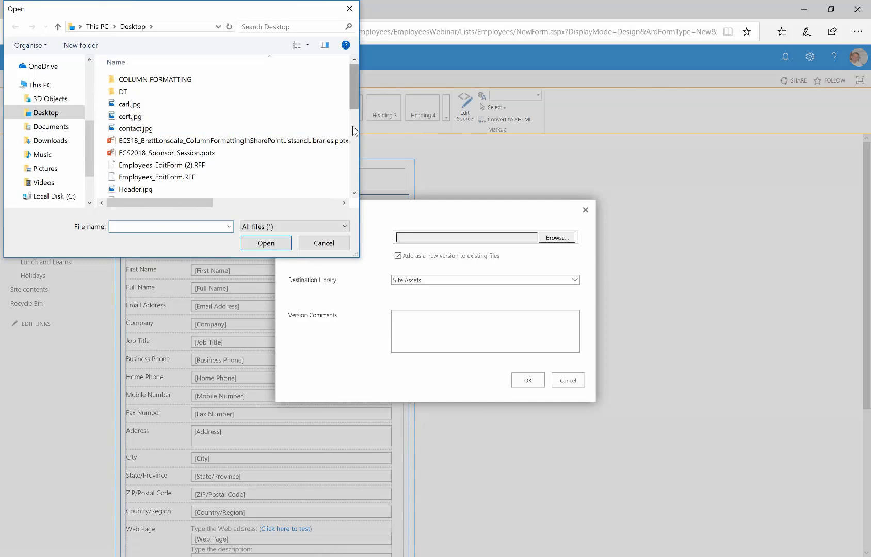
click(353, 142)
drag(352, 147, 345, 98)
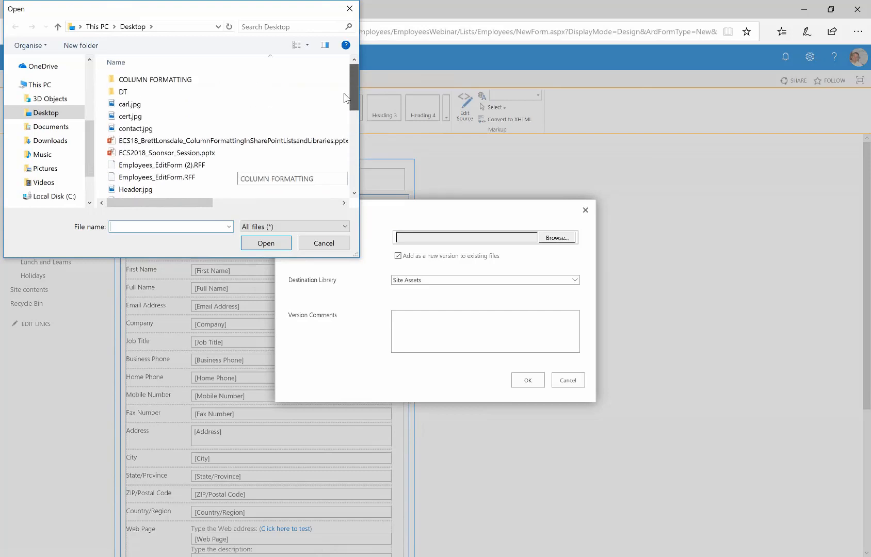
click(238, 128)
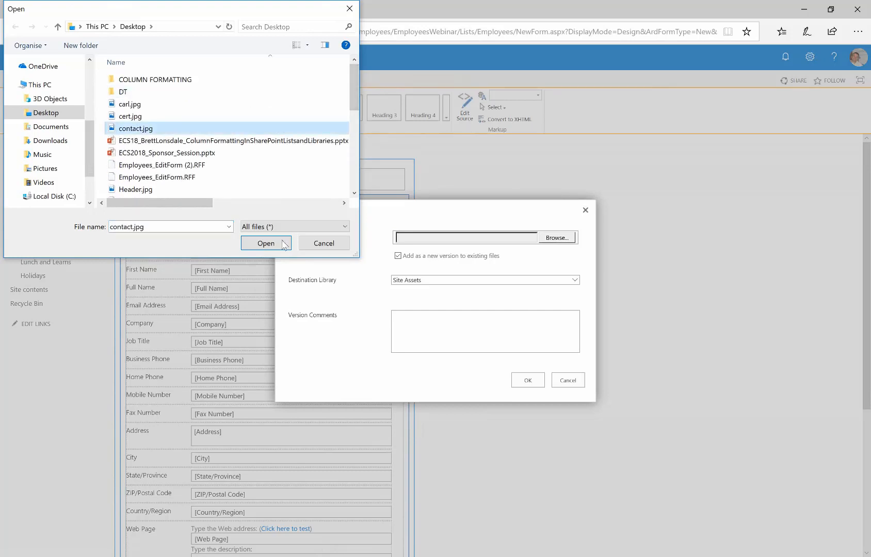
click(283, 242)
click(527, 381)
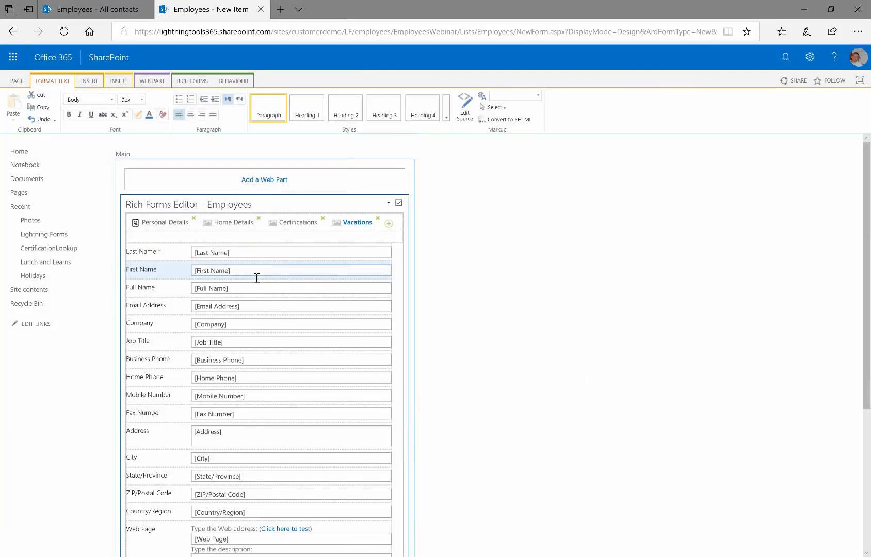
Step: Upload cert.jpg from the computer as the Certifications tab icon
click(278, 228)
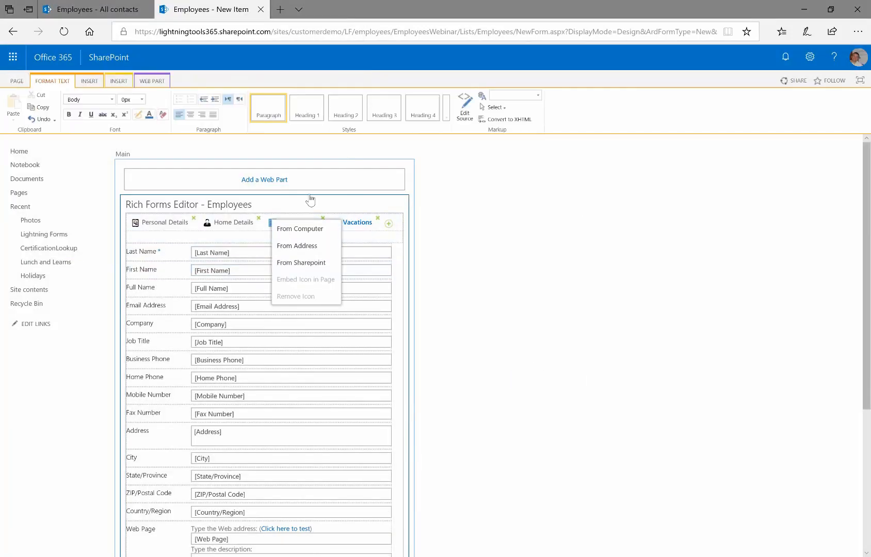
click(307, 227)
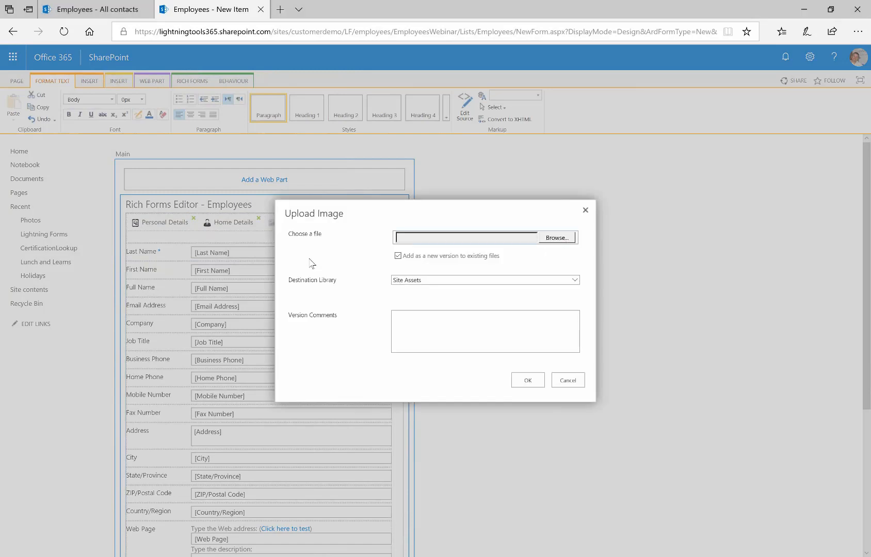
click(556, 237)
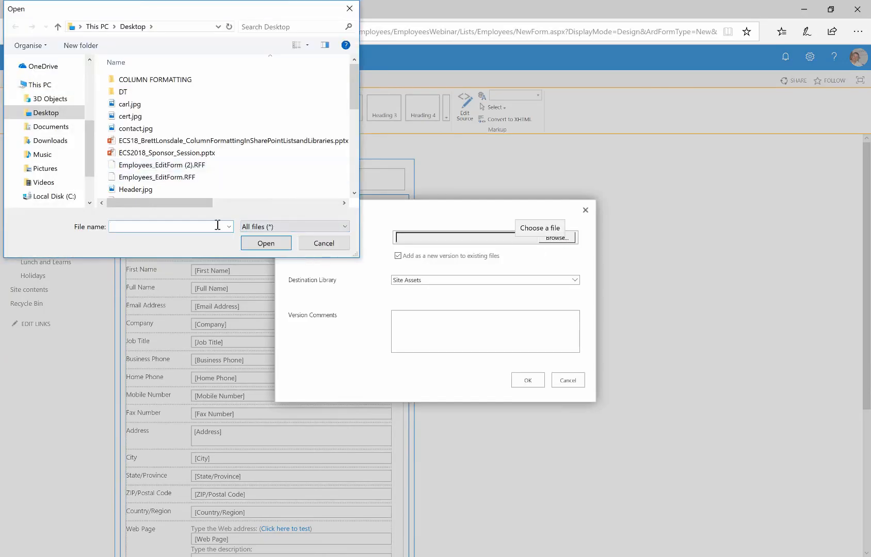
text(cert)
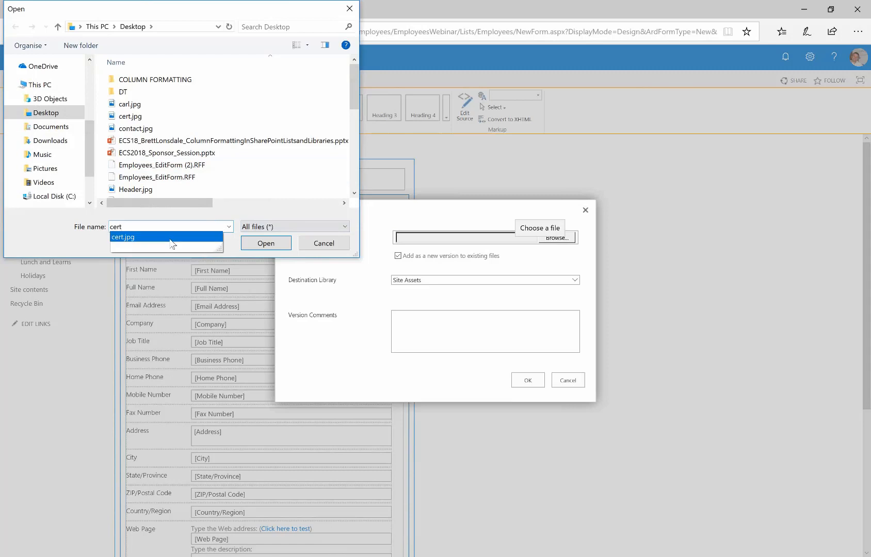
click(264, 244)
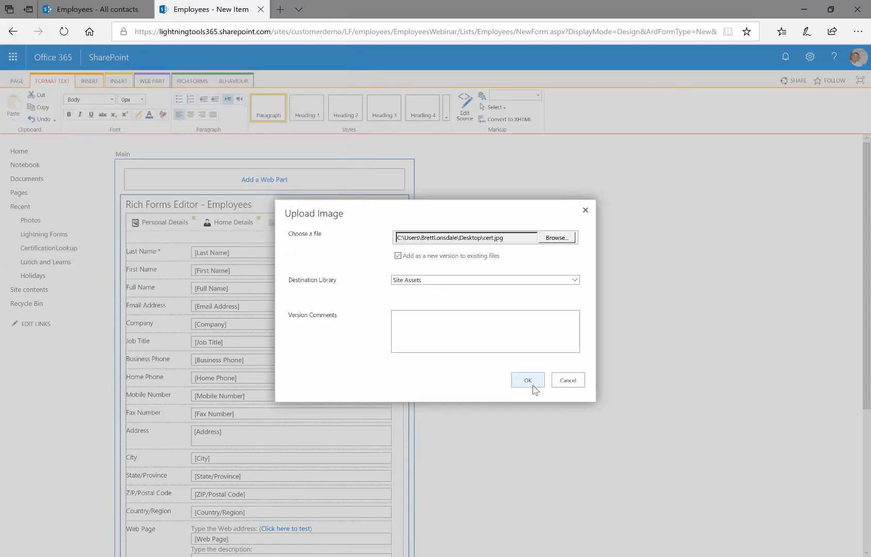
click(530, 382)
Step: Upload Holiday.jpg from the computer as the Vacations tab icon
click(338, 224)
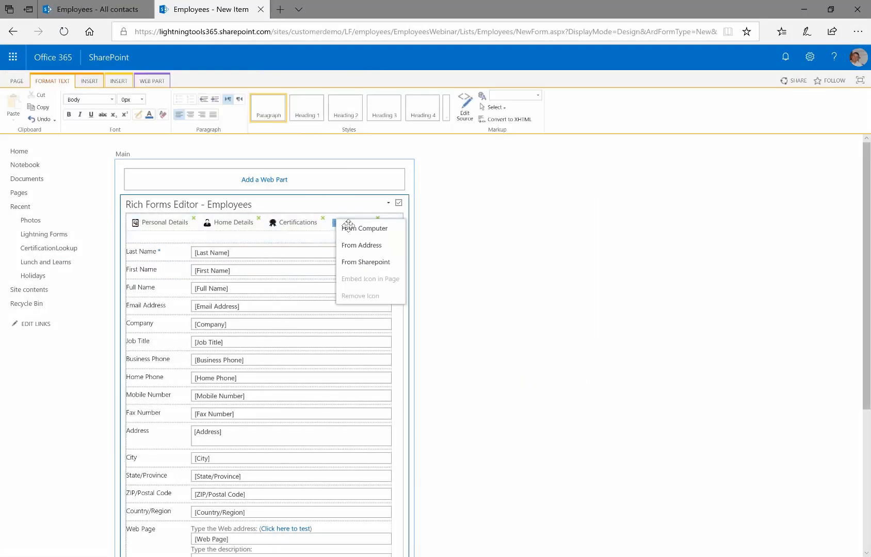
click(349, 229)
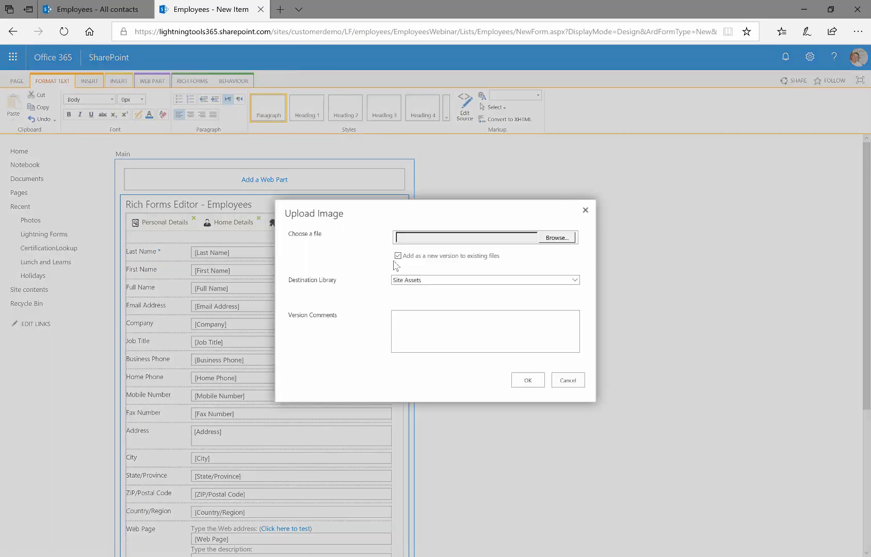
click(548, 239)
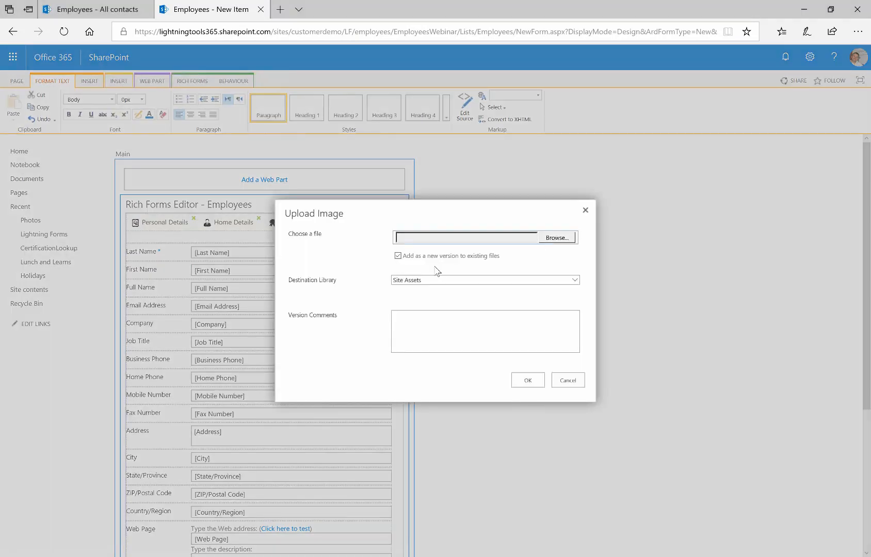
text(ho)
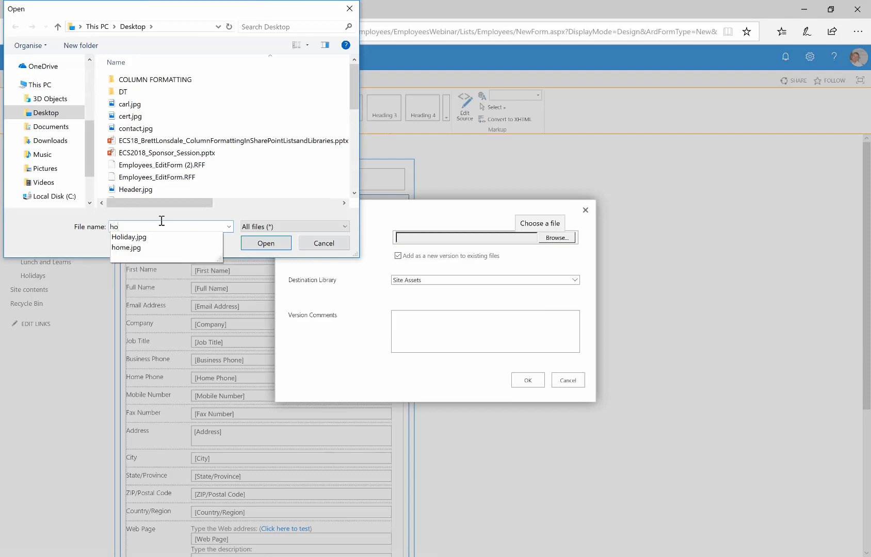
click(207, 239)
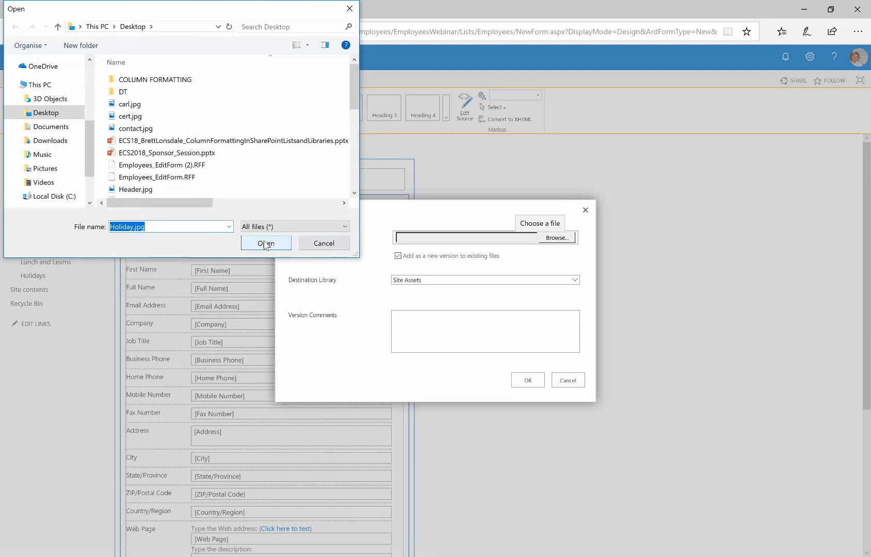
click(259, 242)
click(526, 381)
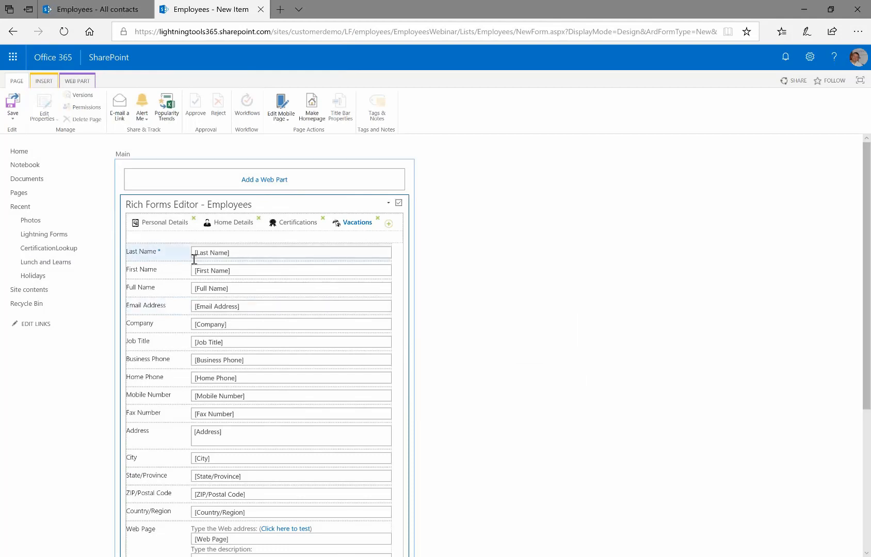
Step: Drag First Name, Email Address and Job Title into Personal Details, with Business Phone beside Email Address
click(224, 256)
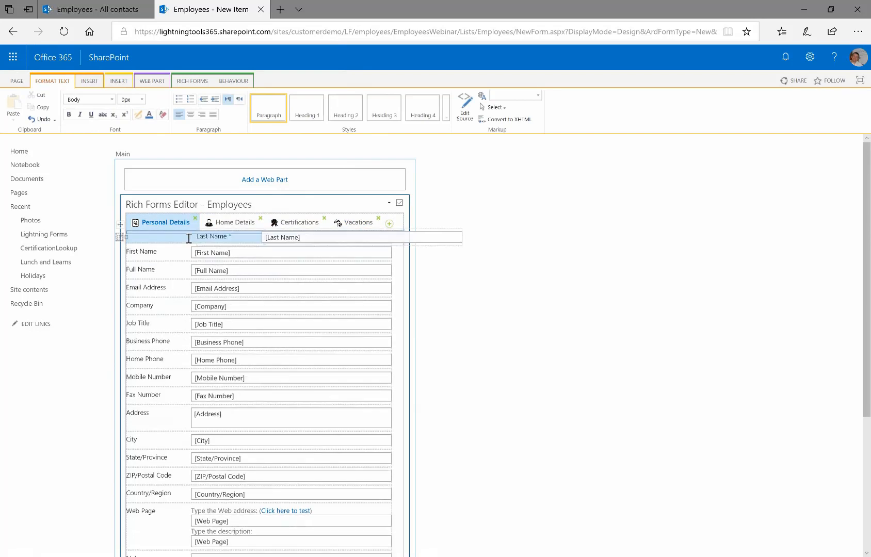
mouse_move(220, 255)
mouse_down()
mouse_move(226, 246)
mouse_move(204, 252)
mouse_move(217, 260)
mouse_move(207, 254)
mouse_up()
drag(239, 291, 217, 240)
drag(225, 289, 227, 310)
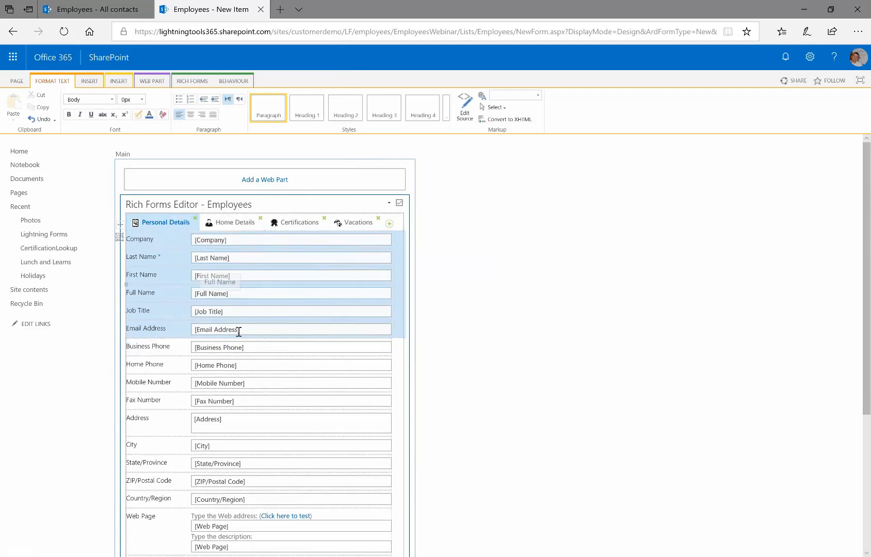
mouse_move(238, 350)
mouse_down()
mouse_move(236, 391)
mouse_move(231, 271)
mouse_move(238, 354)
mouse_move(225, 331)
mouse_move(234, 342)
mouse_up()
Step: On the Home Details tab, add Home Phone and remove Fax Number, Address and City
click(235, 222)
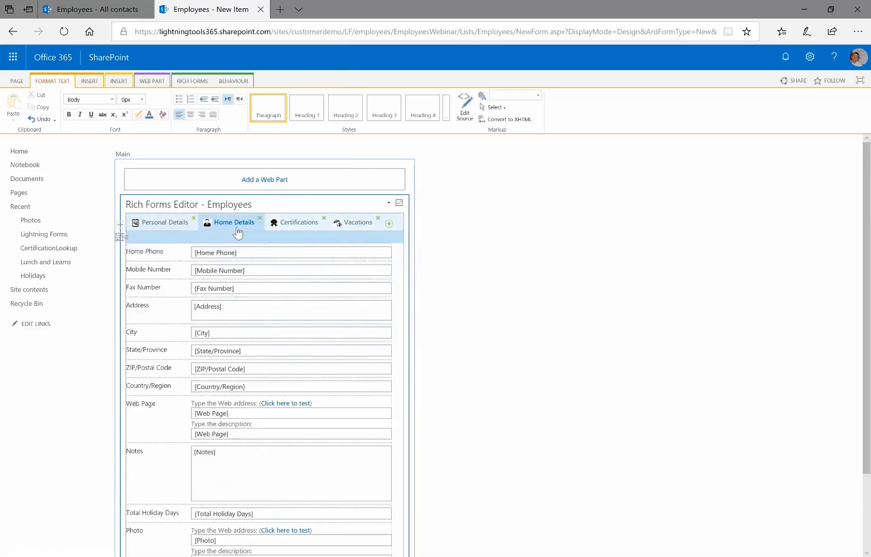
mouse_move(241, 251)
mouse_down()
mouse_move(239, 241)
mouse_move(238, 277)
mouse_move(238, 249)
mouse_up()
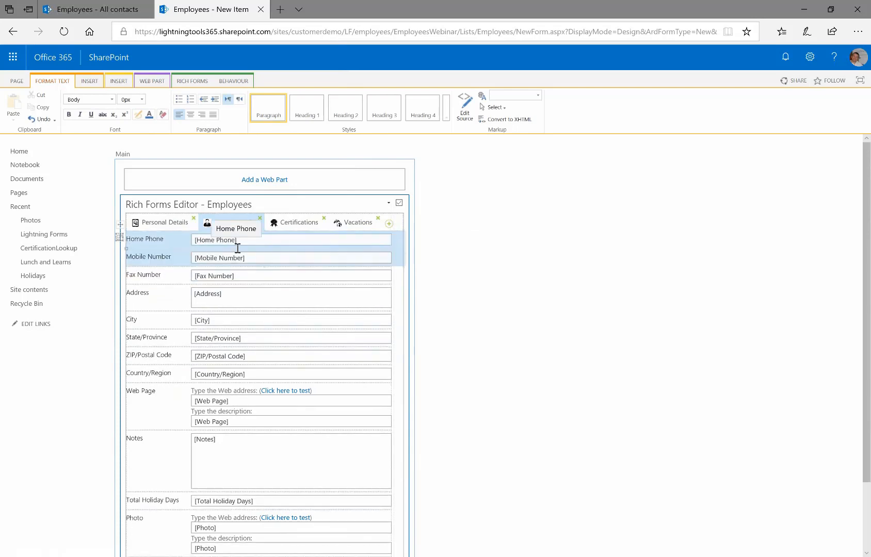
click(240, 277)
key(Delete)
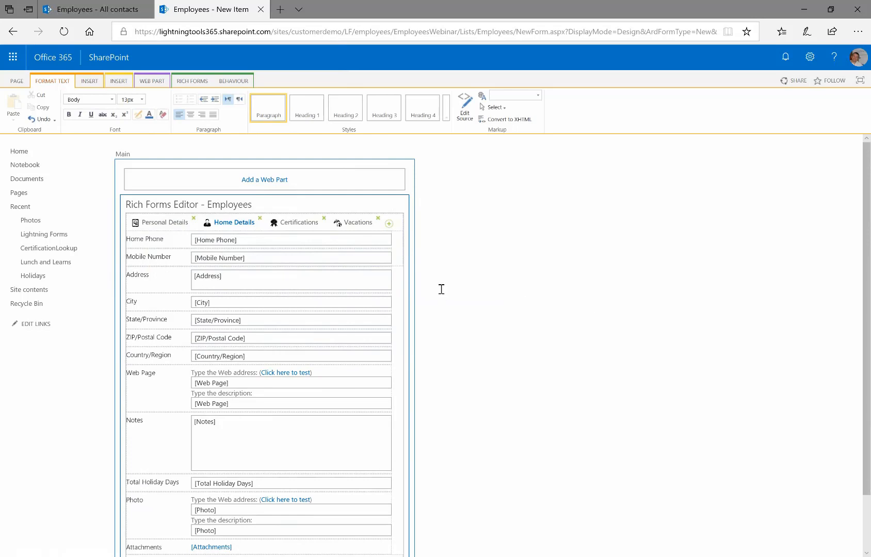
click(364, 284)
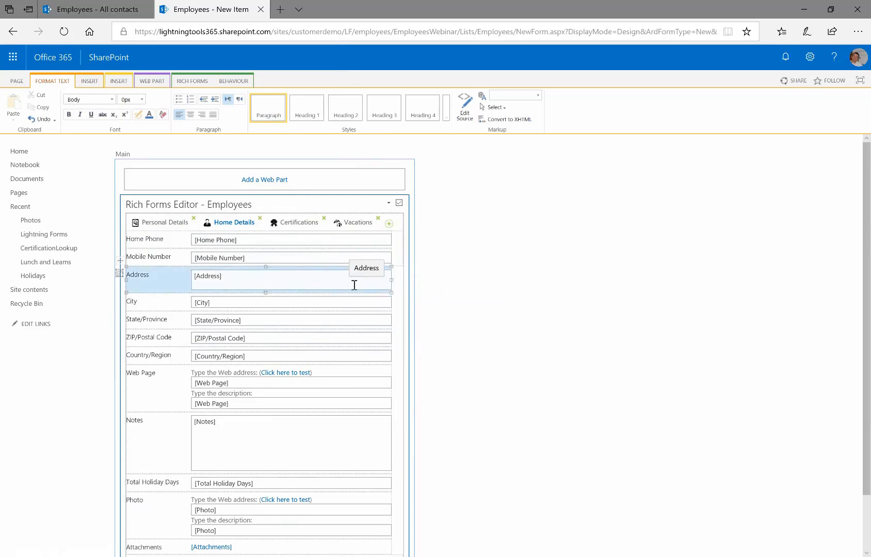
key(Delete)
click(322, 286)
key(Delete)
Step: Remove State/Province, ZIP/Postal Code, Country/Region and Web Page from the Home Details fields
key(Delete)
click(310, 278)
key(Delete)
click(309, 279)
key(Delete)
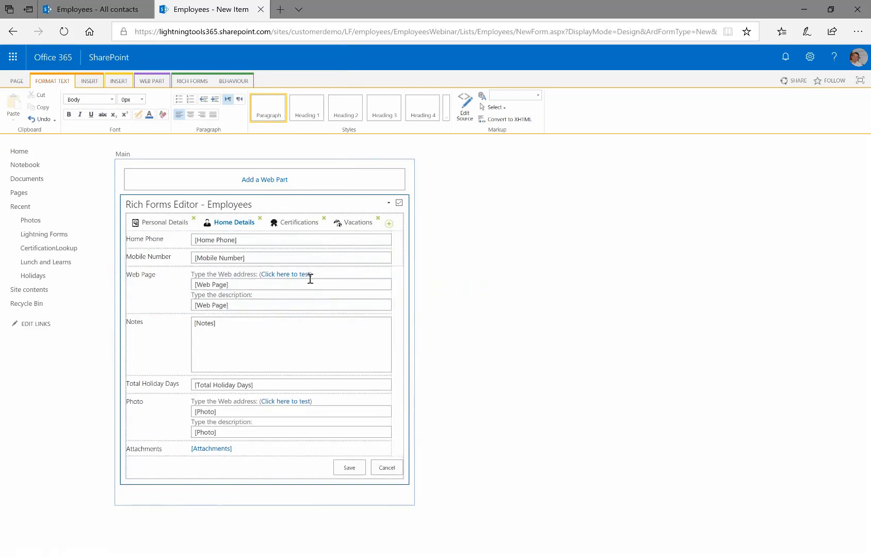
click(310, 279)
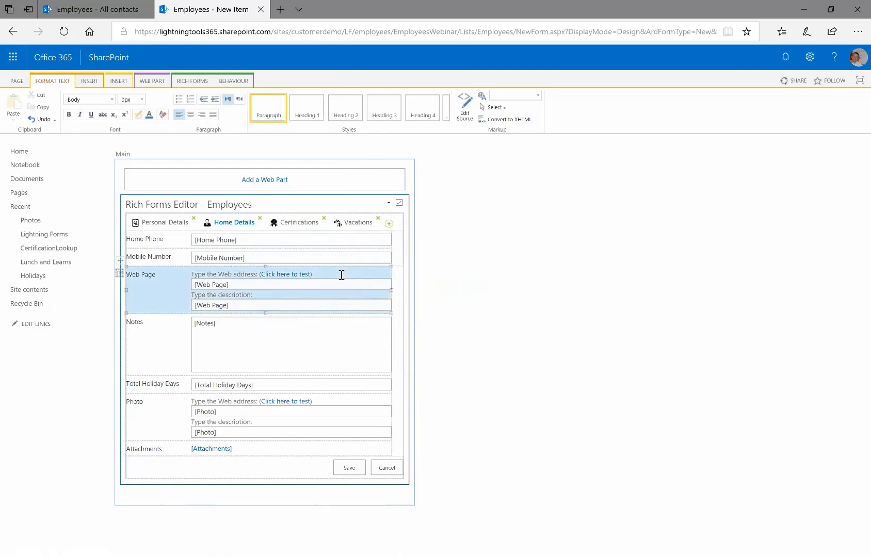
key(Delete)
click(338, 272)
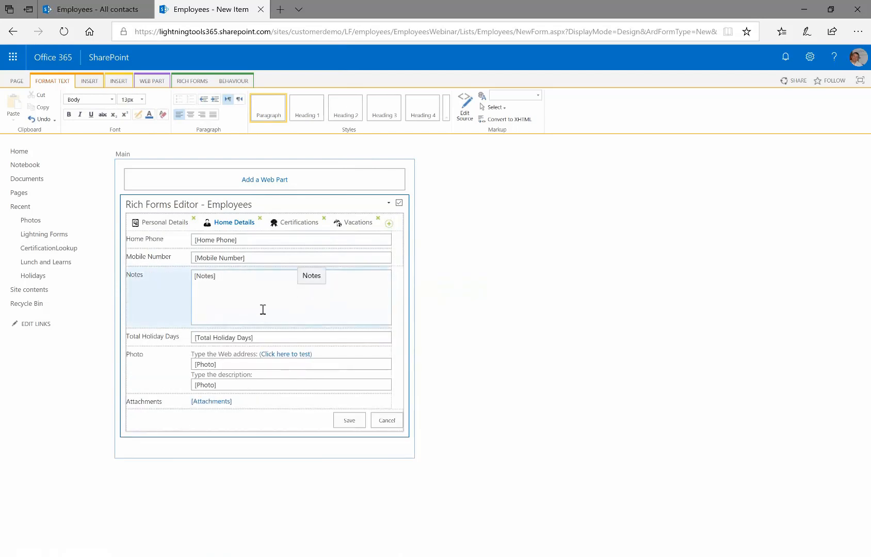
click(244, 305)
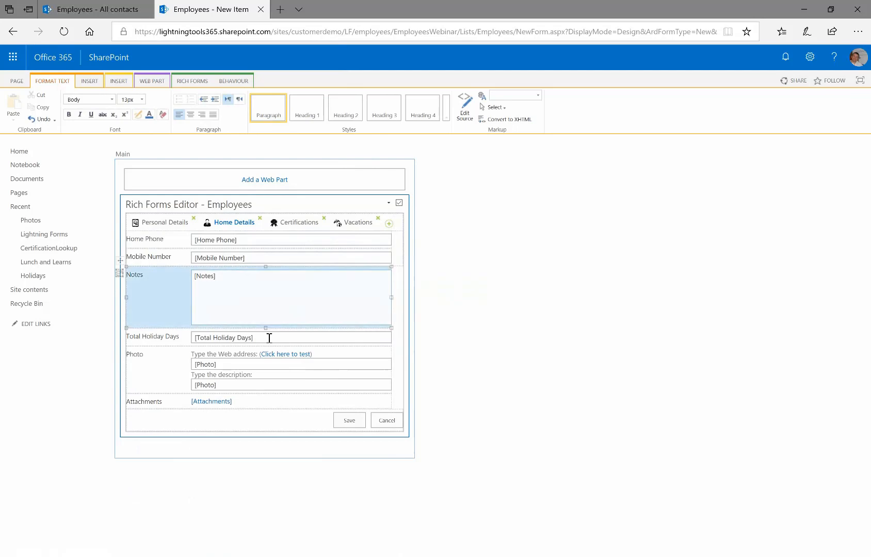
Step: Move Total Holiday Days onto the Vacations tab and delete its Attachments field
click(356, 223)
drag(302, 317, 318, 240)
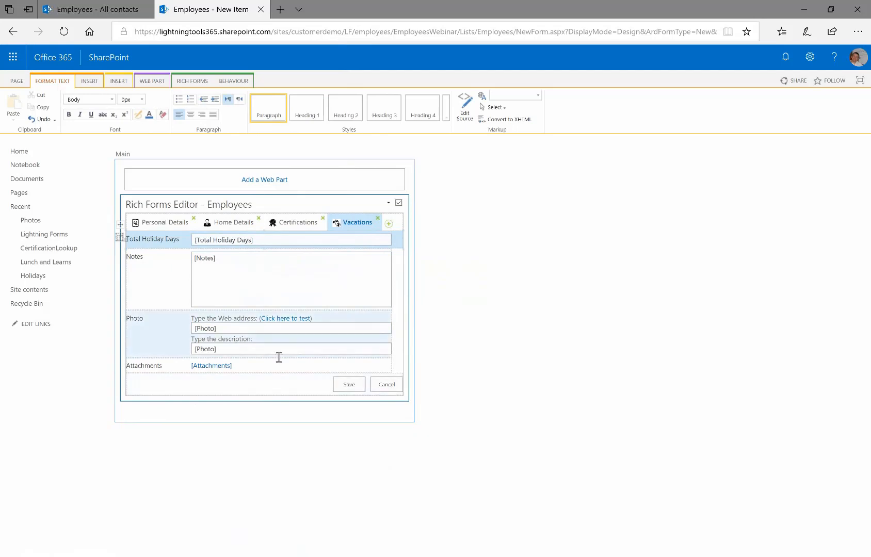
click(301, 366)
key(Delete)
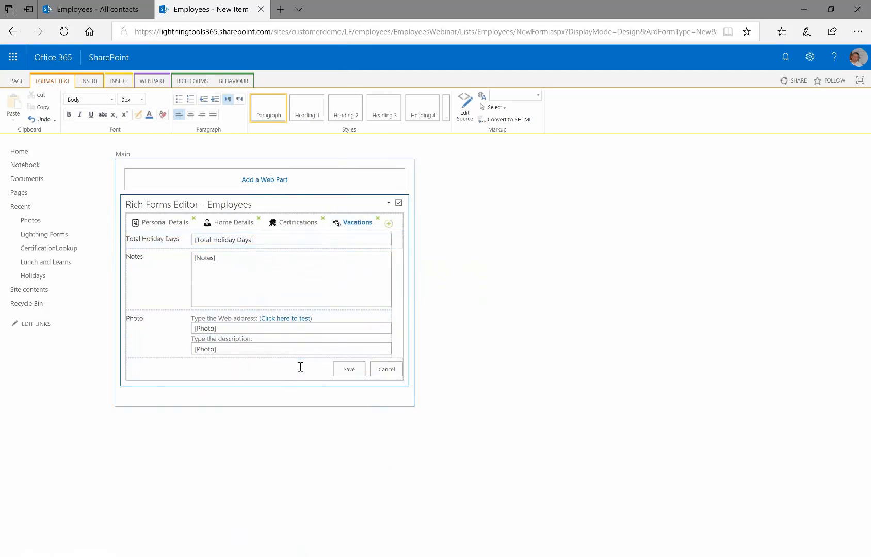
click(170, 225)
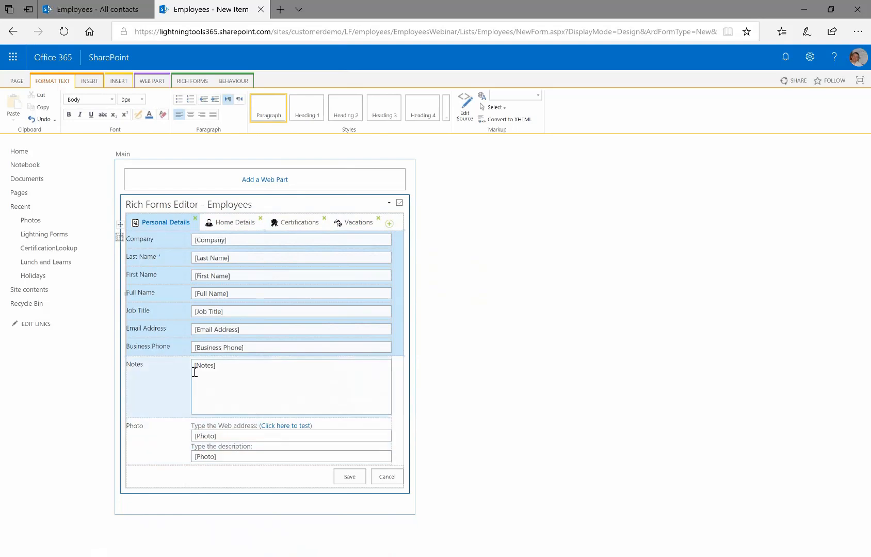
Step: Insert a group with header below Business Phone and move Notes and Photo into it
click(166, 375)
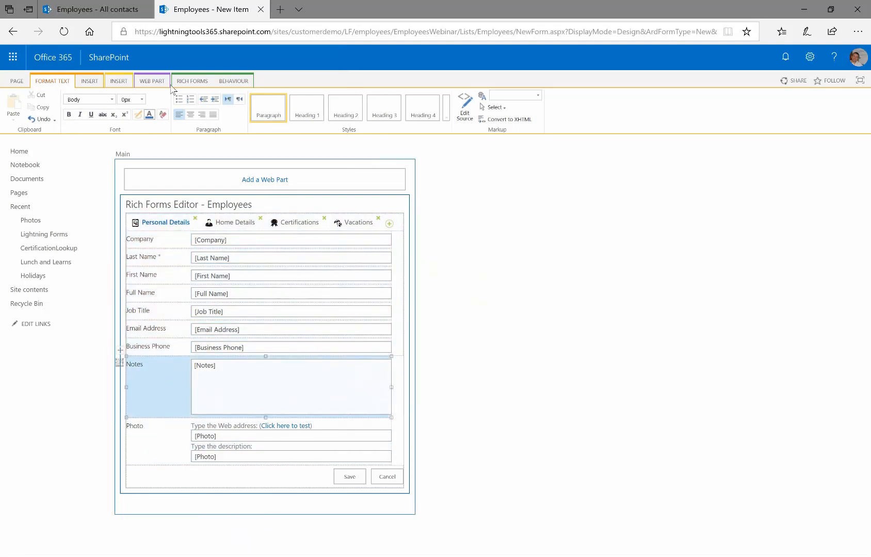
click(187, 81)
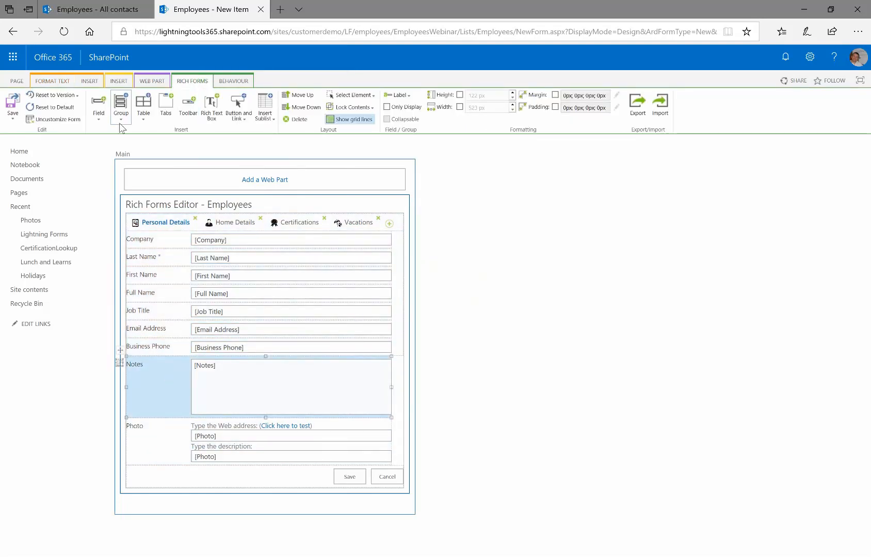
click(121, 122)
click(135, 154)
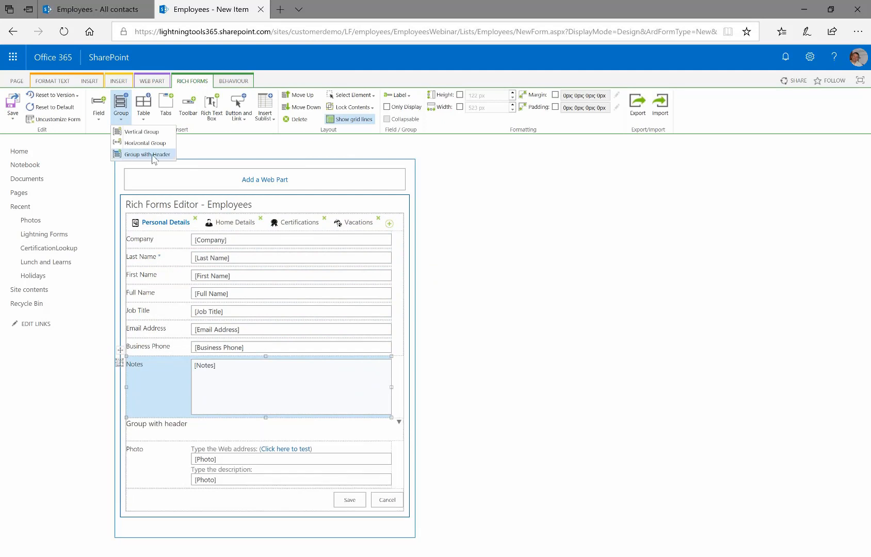
drag(250, 428, 239, 393)
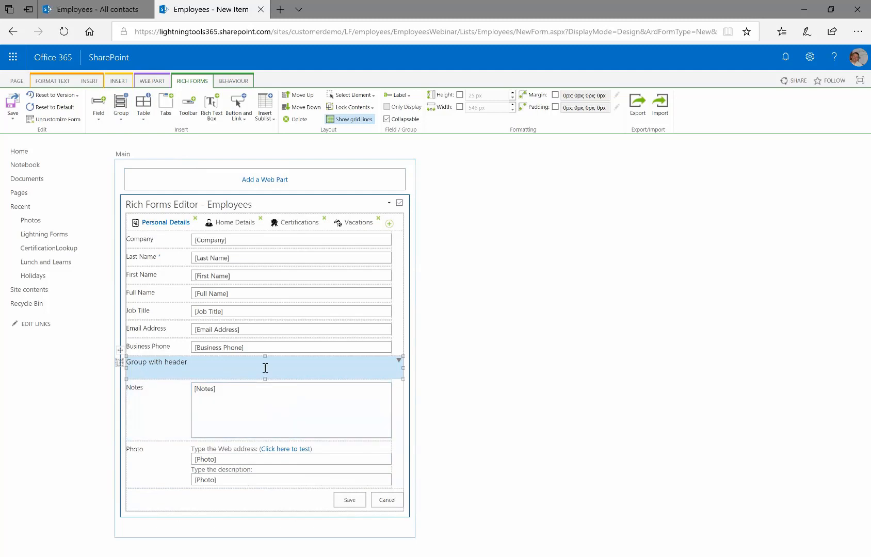
drag(249, 418, 217, 376)
drag(167, 450, 171, 415)
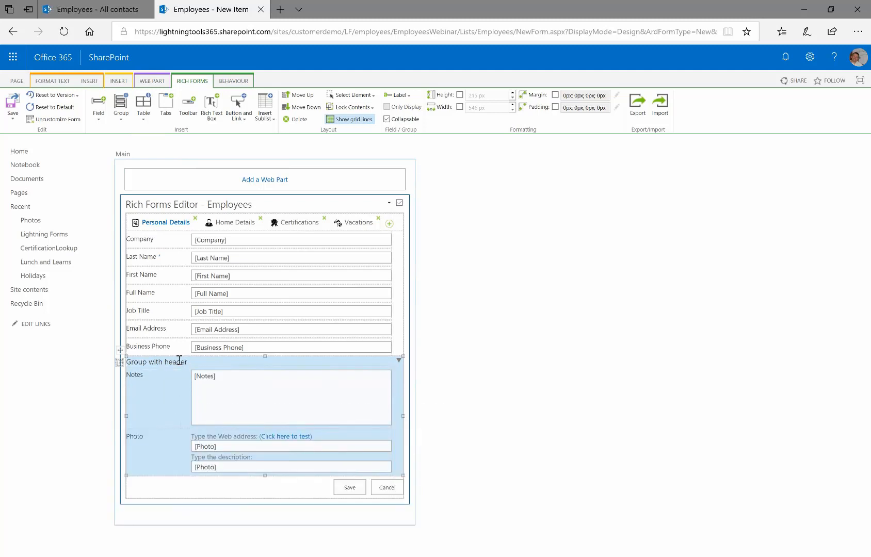
Step: Change the group's caption to 'More Details....' and preview the form
key(Delete)
key(Delete)
key(Delete)
key(Delete)
key(Delete)
key(Delete)
key(Delete)
key(Delete)
key(Delete)
key(Delete)
key(Delete)
key(Delete)
key(Delete)
key(Delete)
key(Delete)
text(.)
click(498, 353)
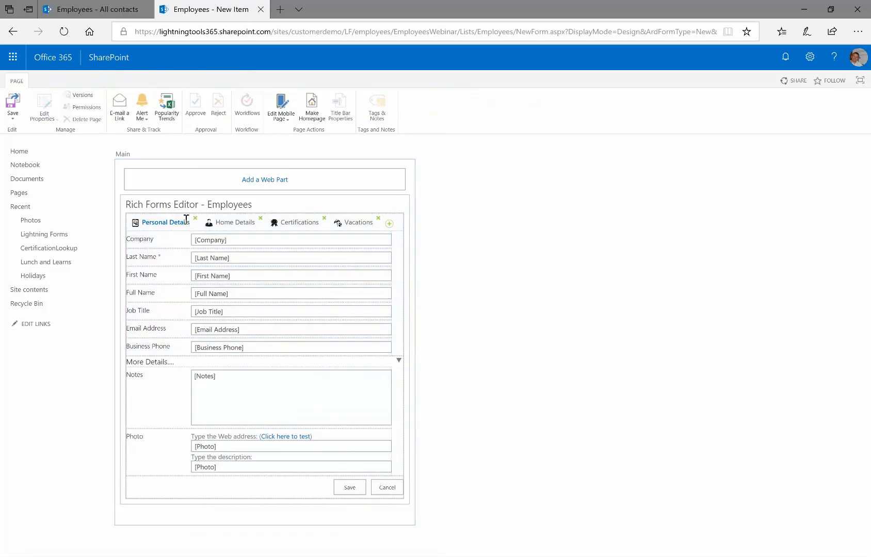
click(132, 227)
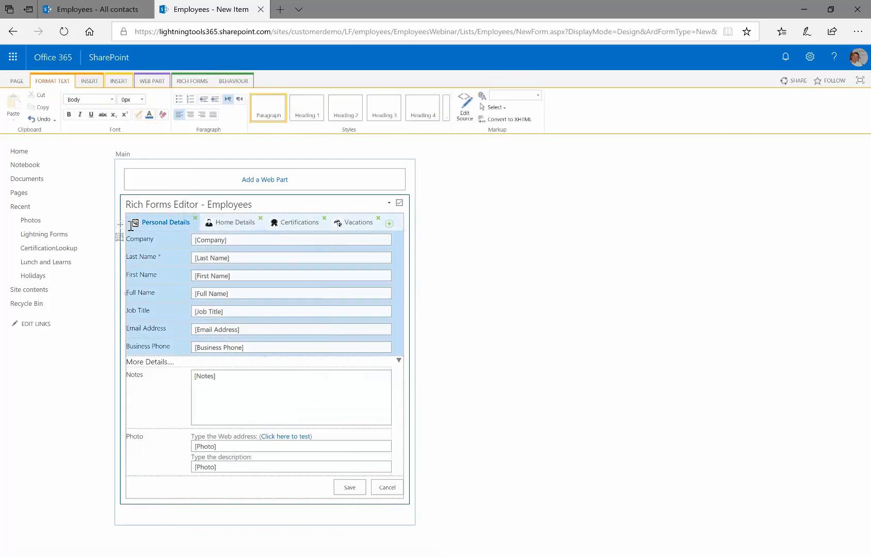
click(193, 83)
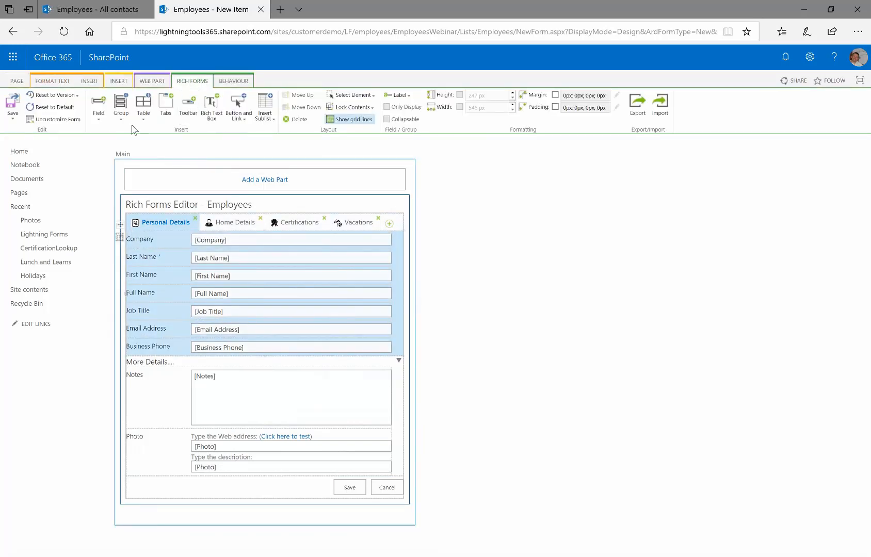
Step: Insert a horizontal group above the tabs, widen it, and add a Rich Text Box
click(122, 125)
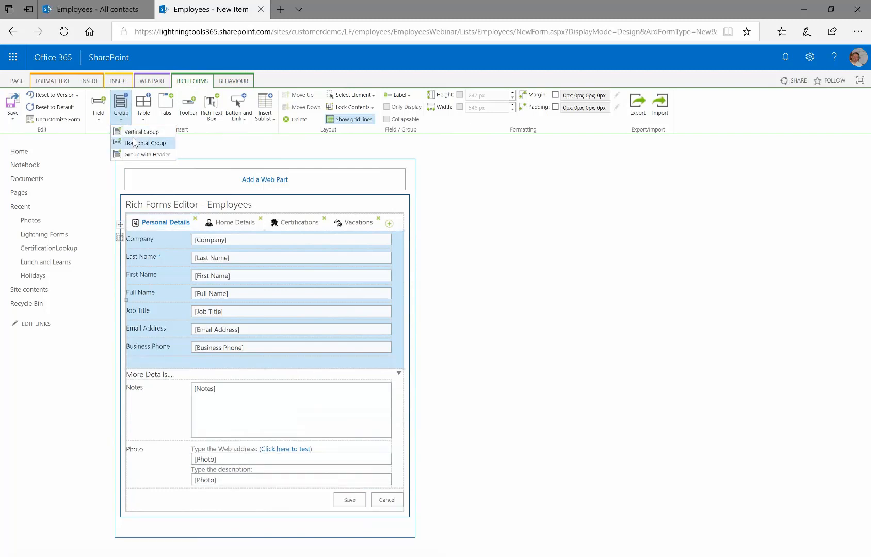
click(133, 143)
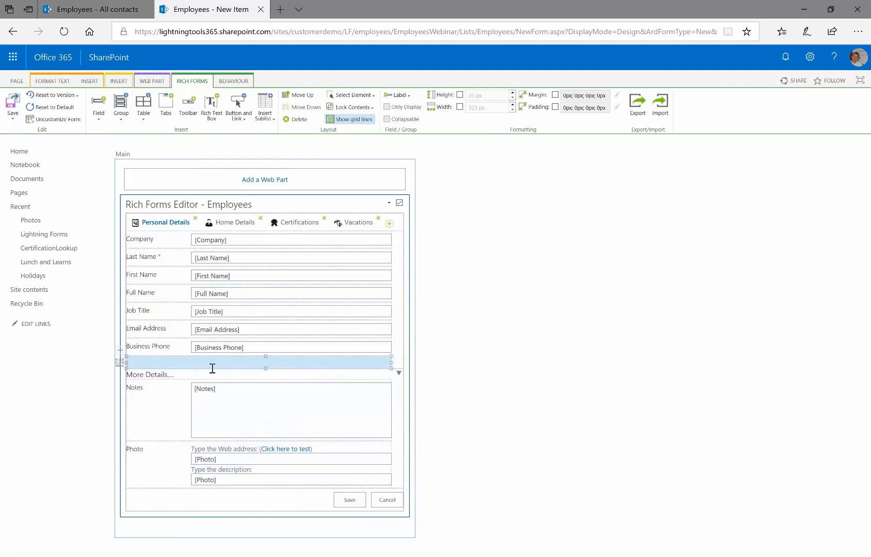
drag(210, 365, 193, 243)
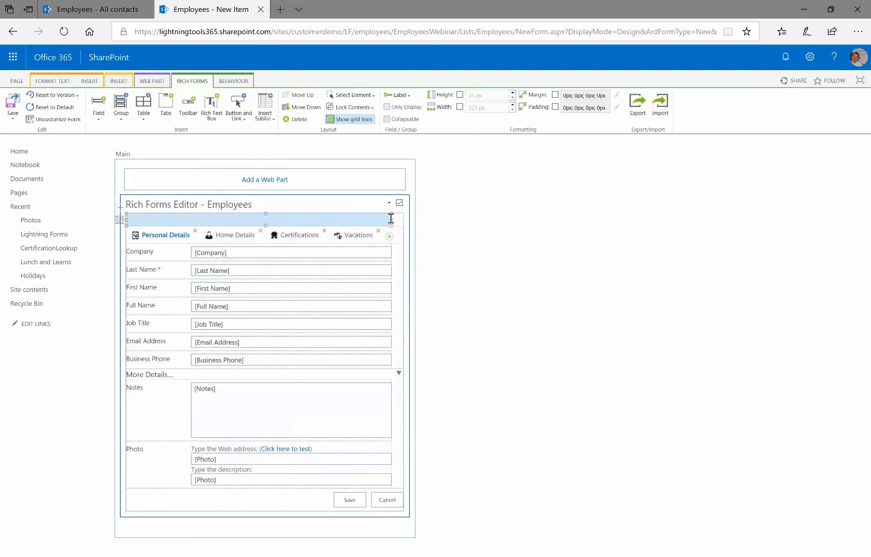
drag(390, 218, 401, 218)
click(214, 109)
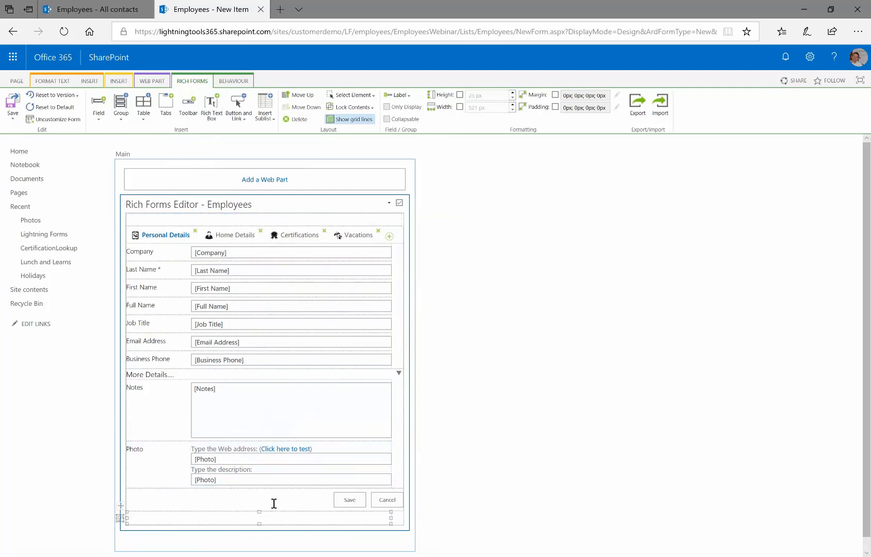
Step: Move the empty row to the top above the tabs and widen the form to 646 px
click(207, 221)
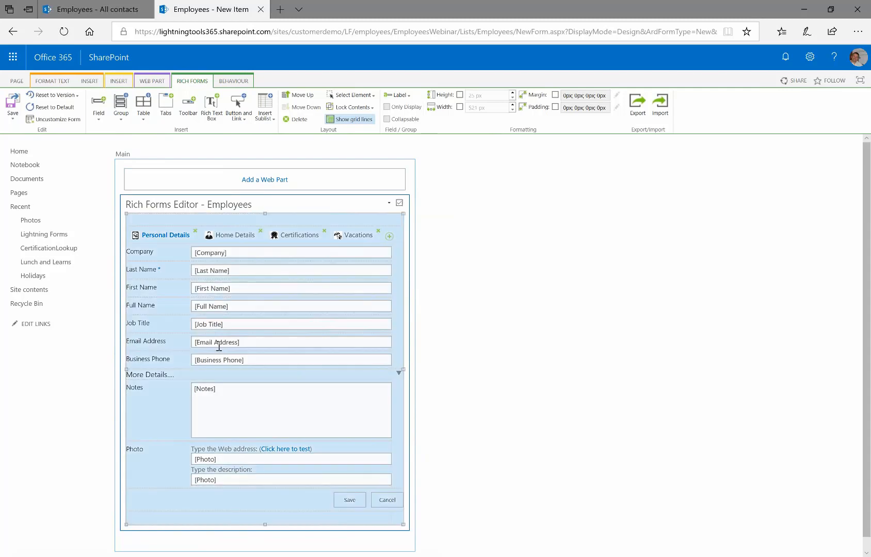
click(185, 507)
click(143, 520)
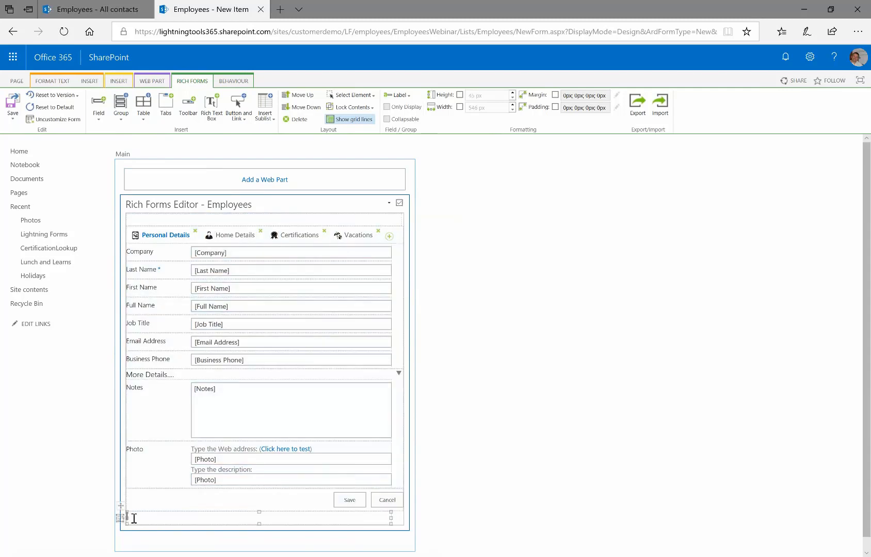
drag(120, 518, 161, 222)
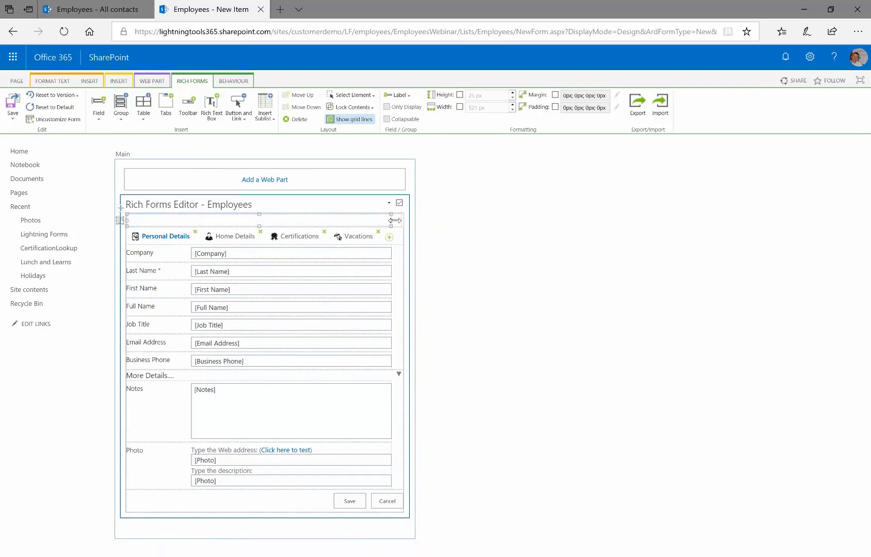
drag(394, 221, 455, 221)
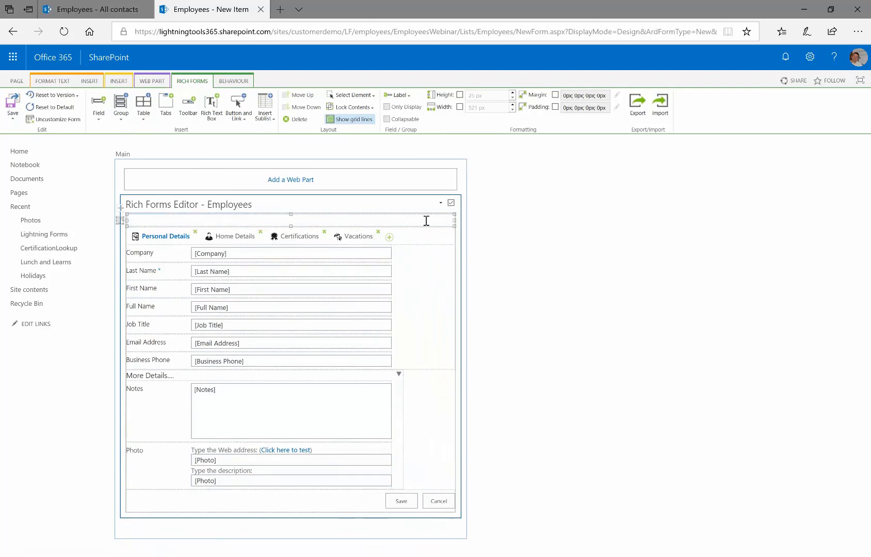
click(203, 153)
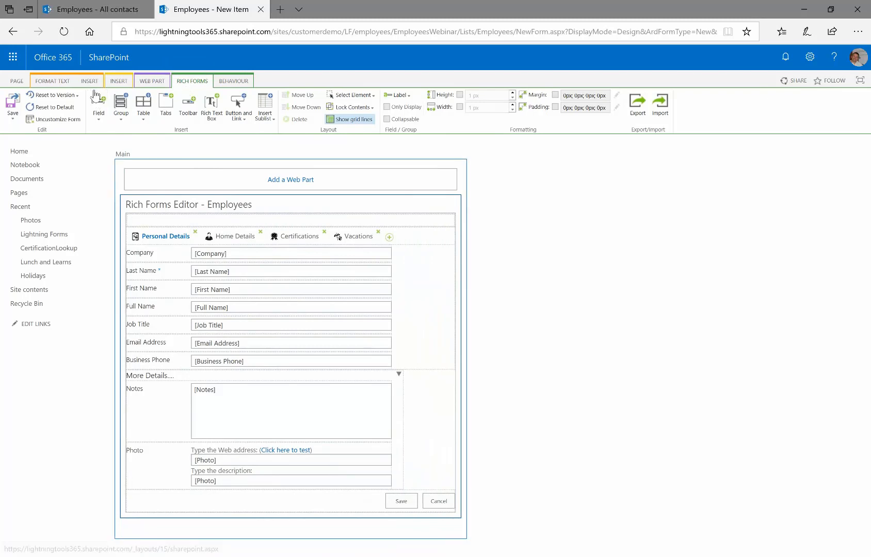
click(85, 82)
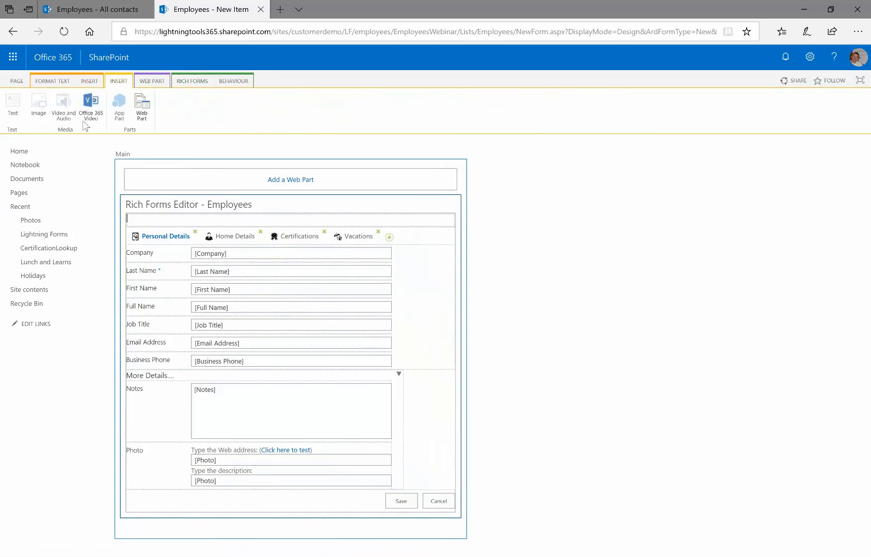
Step: Upload header2.png from the computer as the banner image in the top row
click(206, 221)
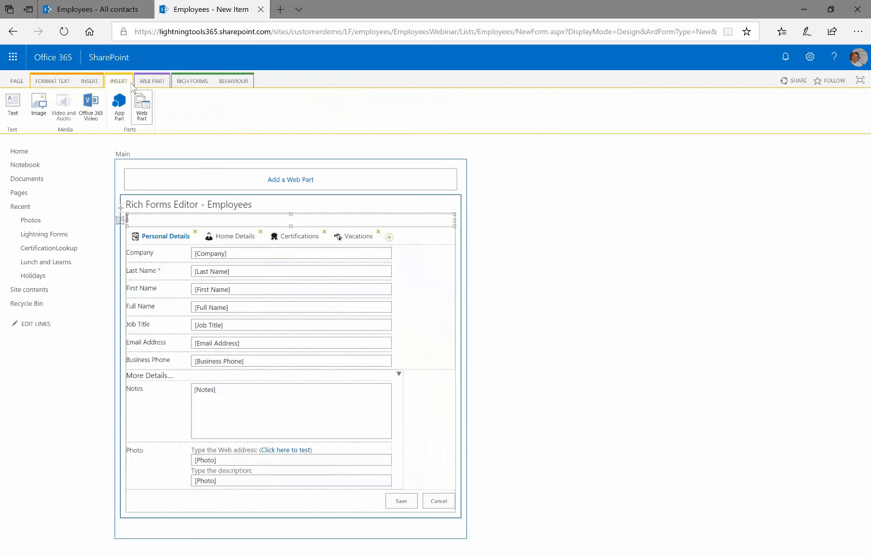
click(91, 84)
click(38, 116)
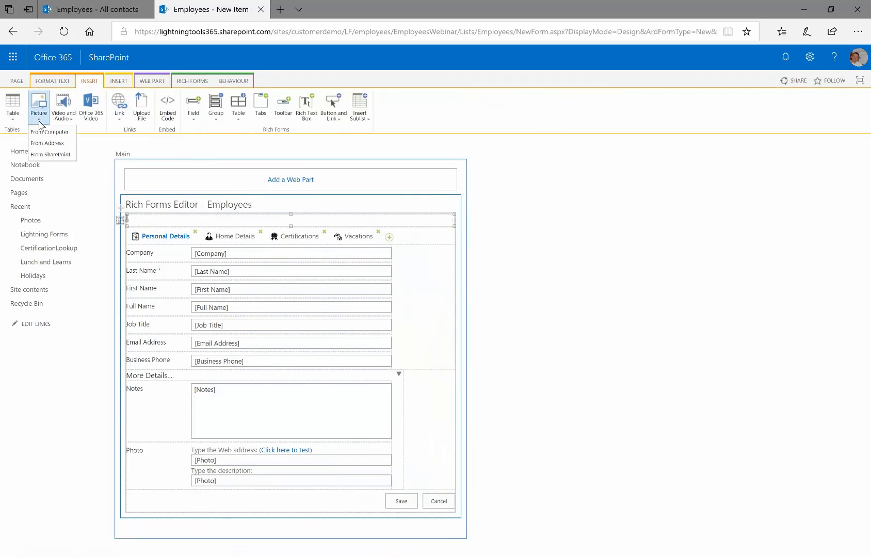
click(46, 133)
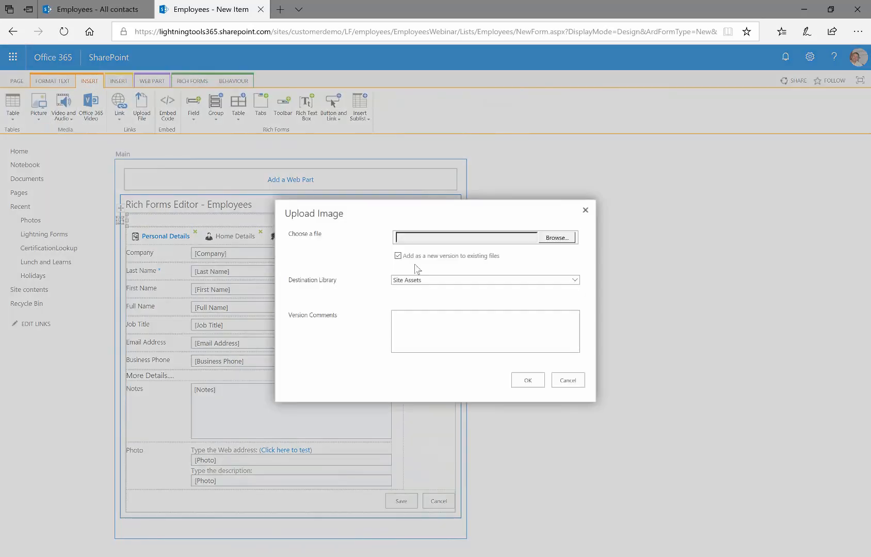
click(548, 238)
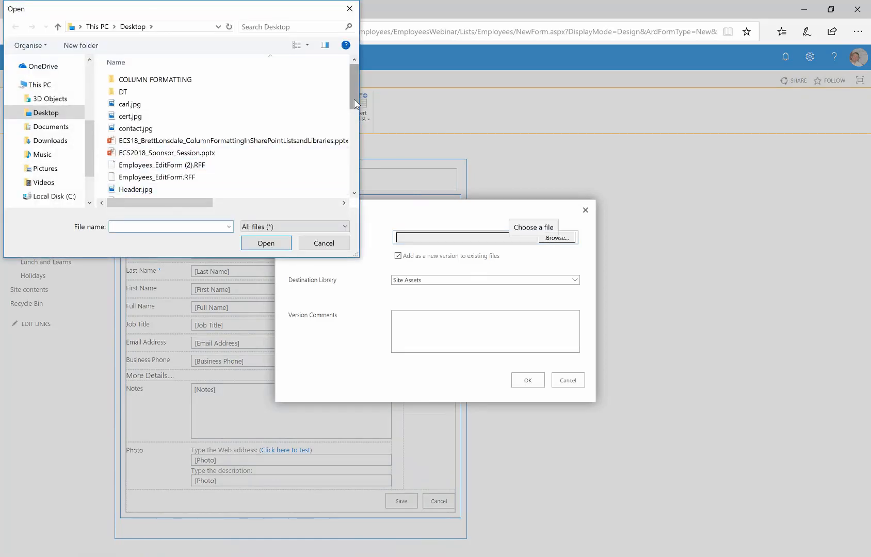
scroll(258, 139, down, 2)
click(207, 165)
click(266, 243)
click(522, 381)
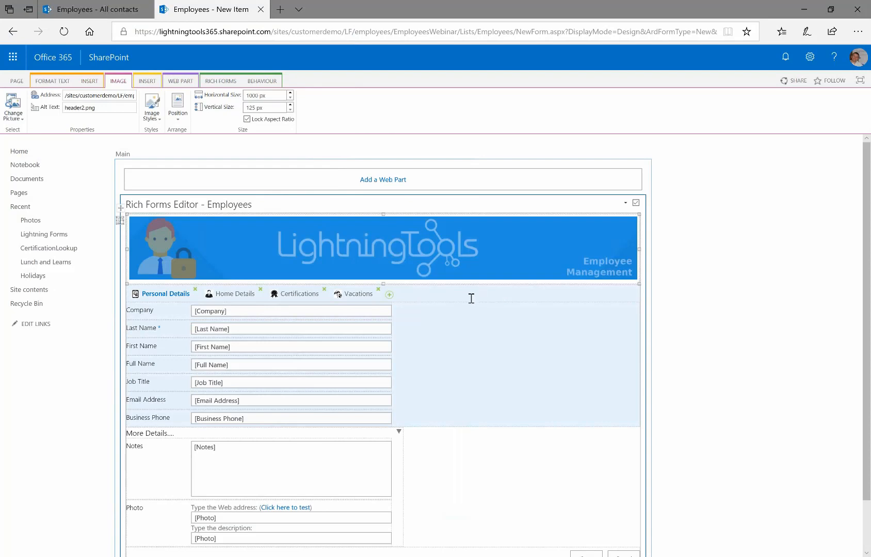
click(690, 333)
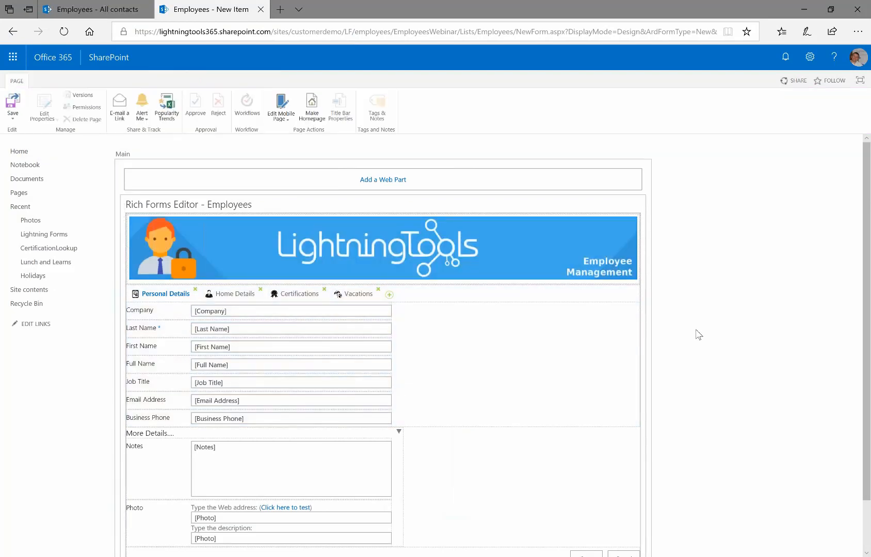
Step: Select the form's field area to show the Rich Forms layout commands
click(586, 272)
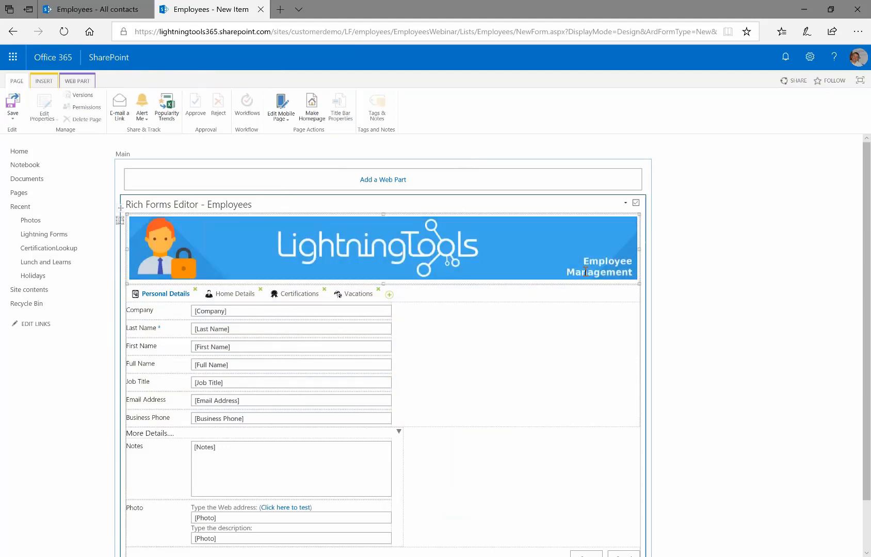
click(731, 301)
scroll(731, 301, down, 1)
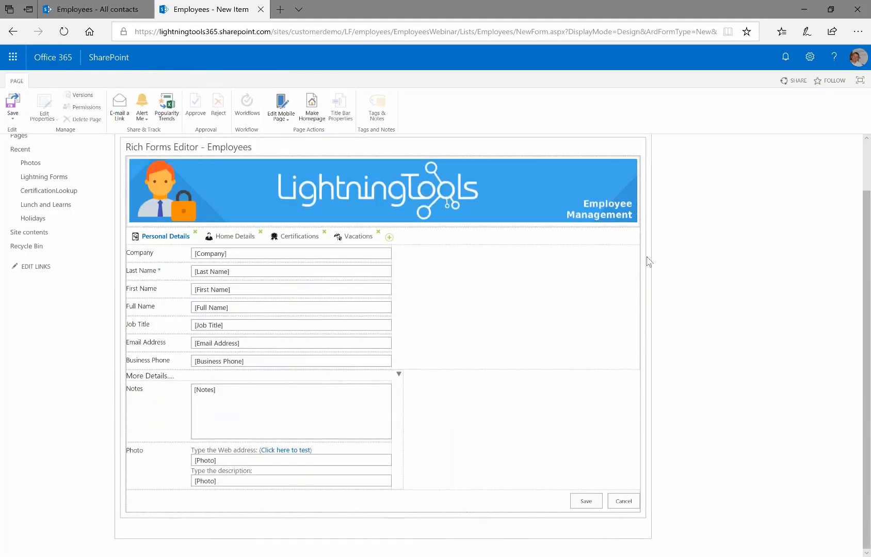
click(441, 334)
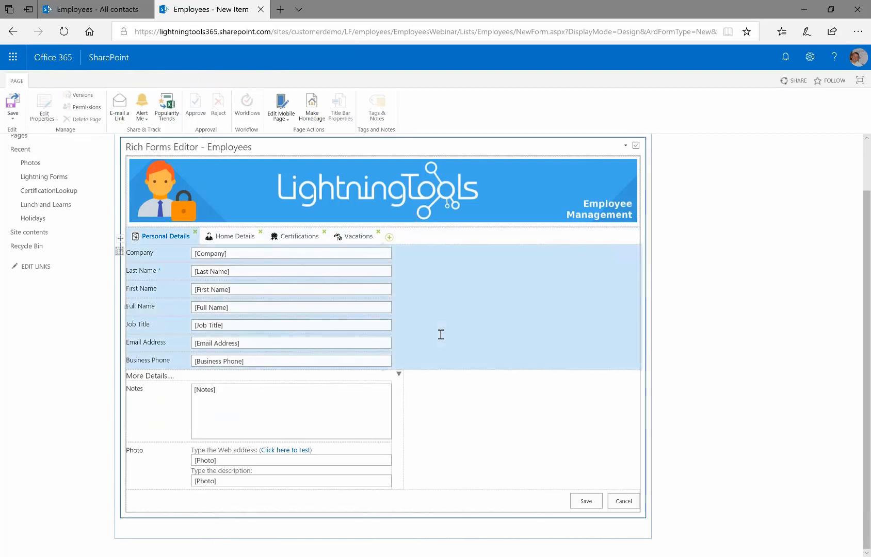
click(198, 81)
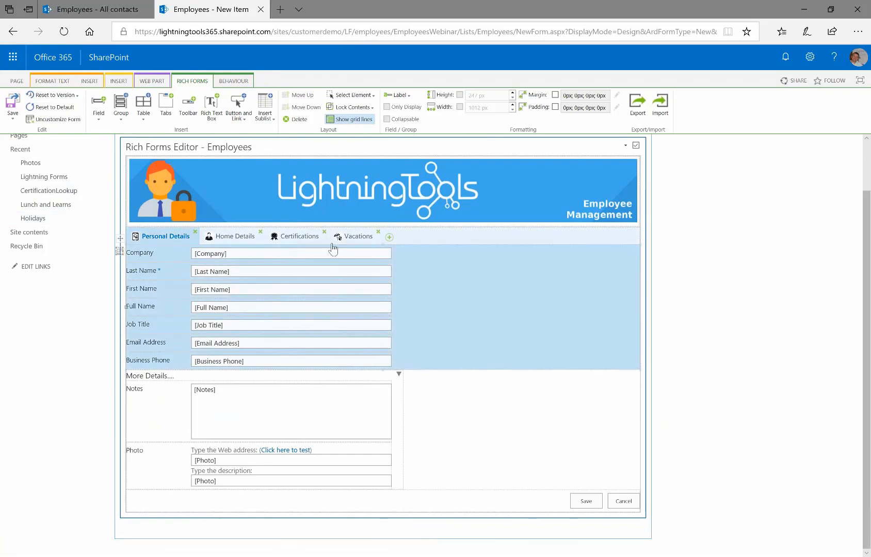
Step: On the Certifications tab, insert the Certifications sublist and drag it up under the tabs
click(305, 240)
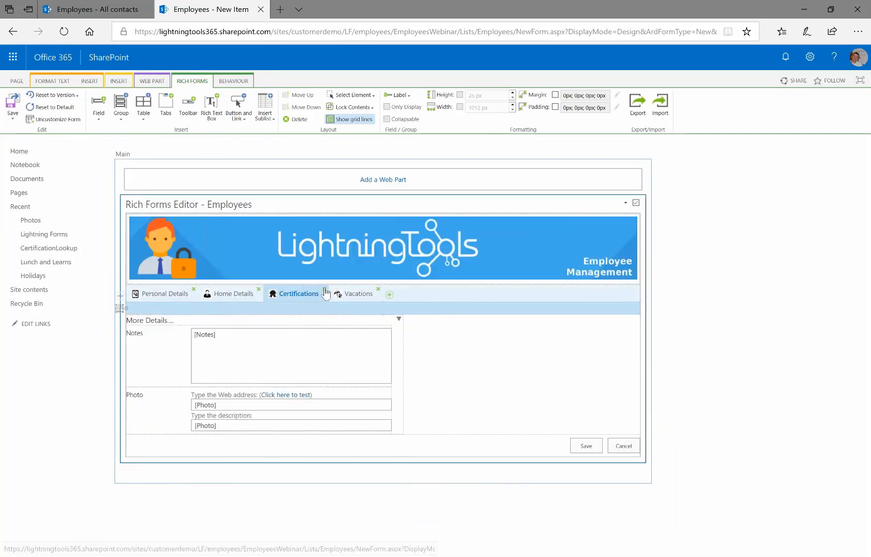
click(283, 300)
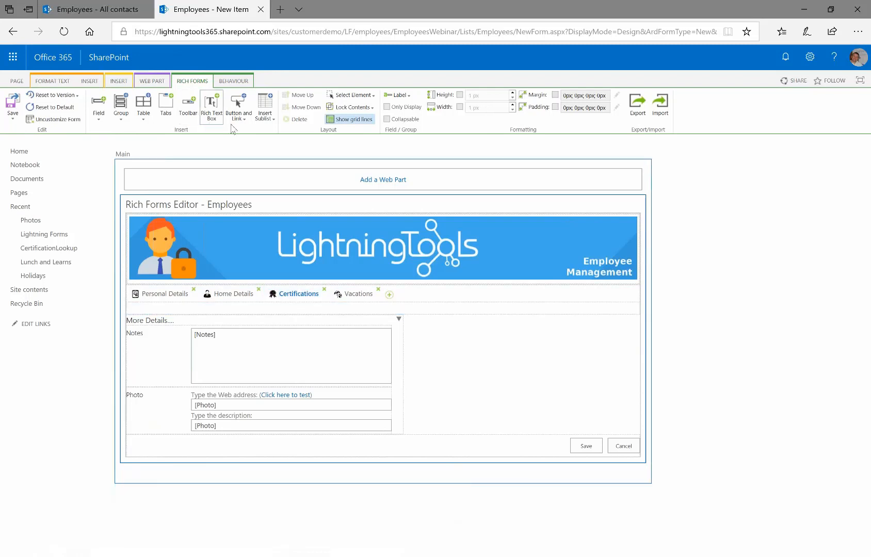
click(266, 120)
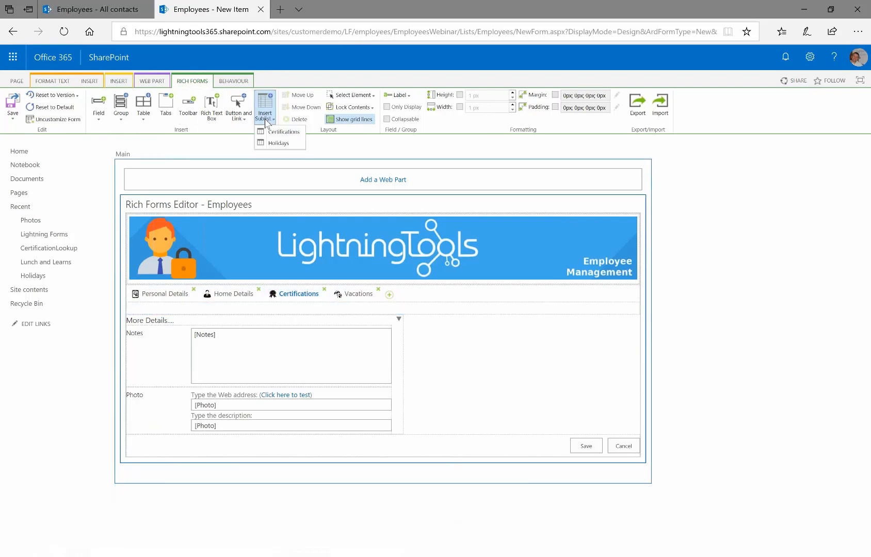
click(298, 132)
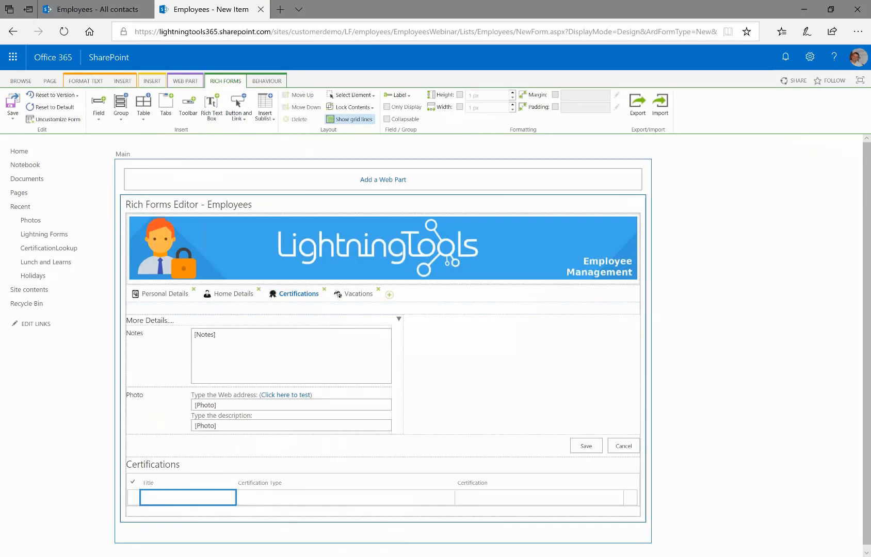
drag(245, 395, 266, 310)
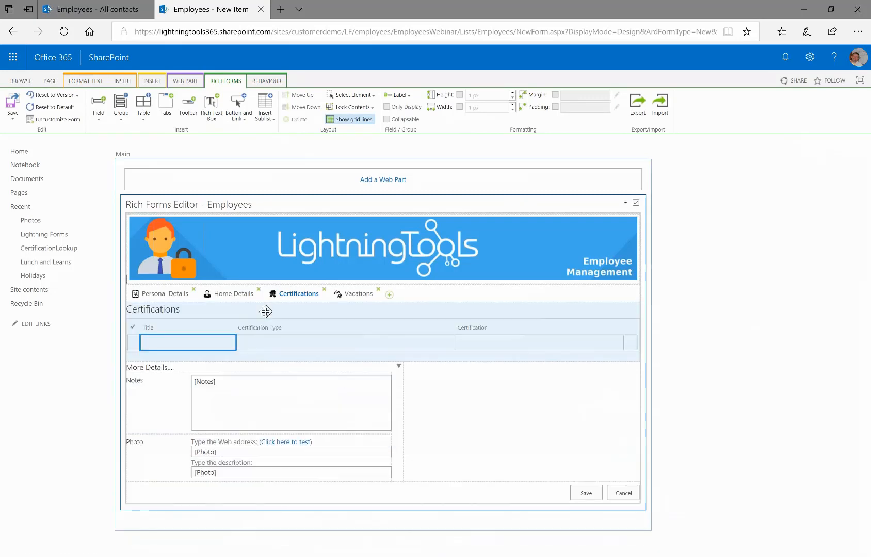
Step: On the Vacations tab, insert the Holidays sublist and drag it under Total Holiday Days
click(359, 295)
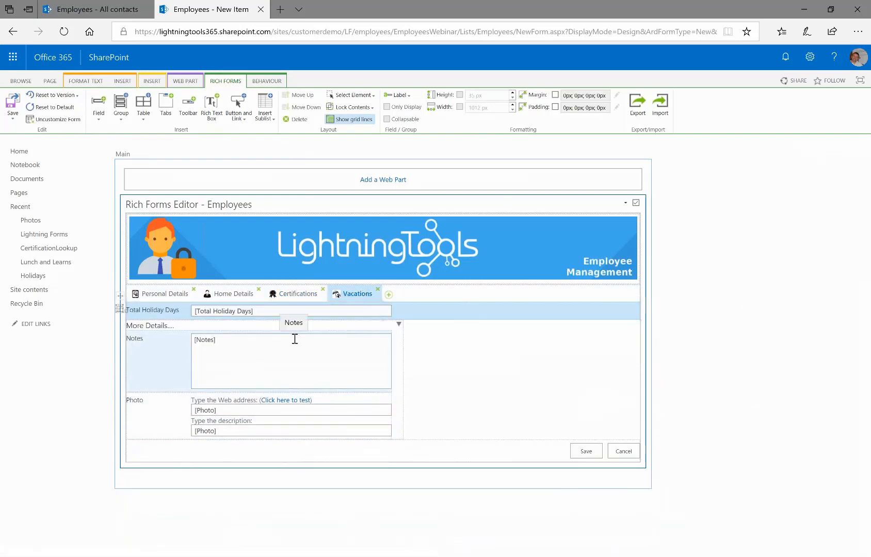
click(274, 120)
click(278, 143)
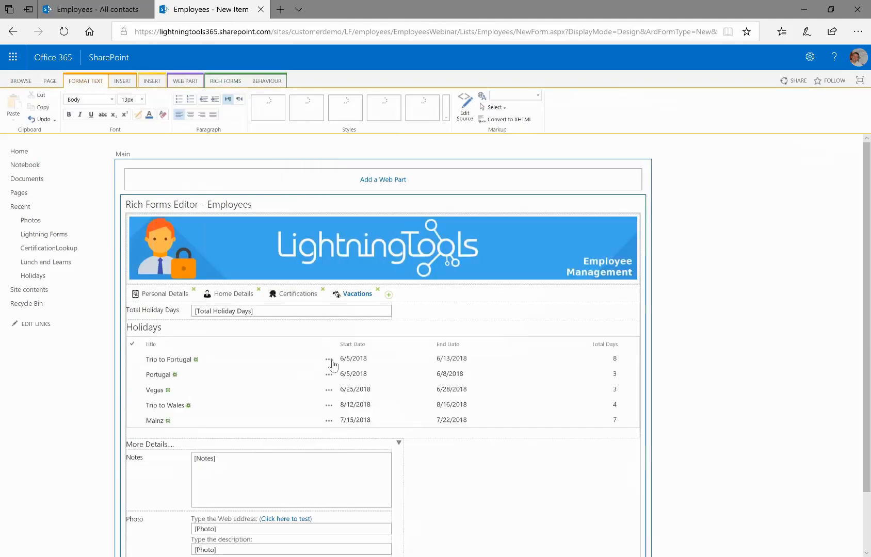
drag(225, 341, 348, 305)
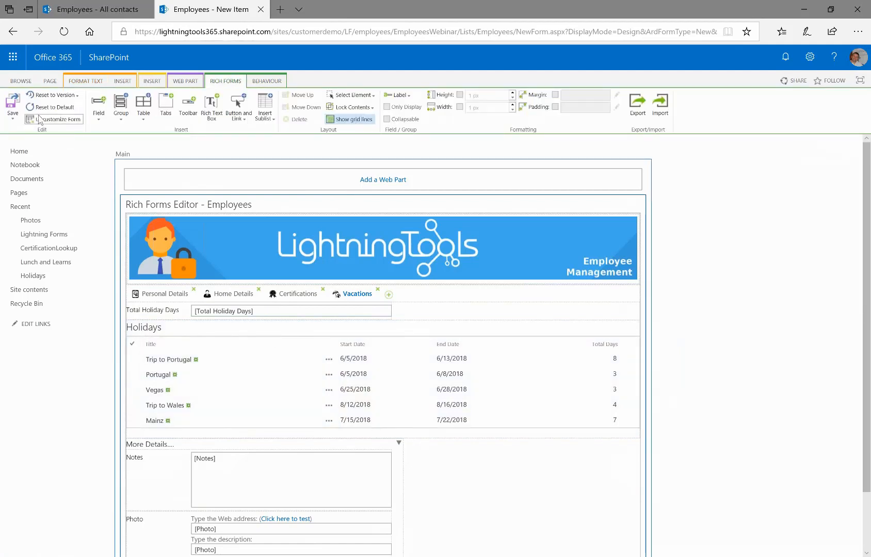
Step: Save the Lightning Forms design and start a new Employees item to test it
click(13, 103)
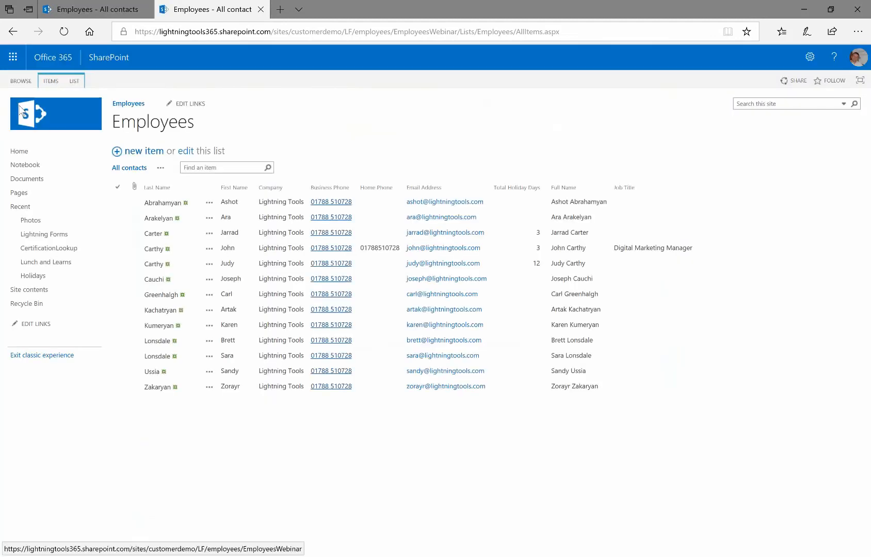
click(148, 155)
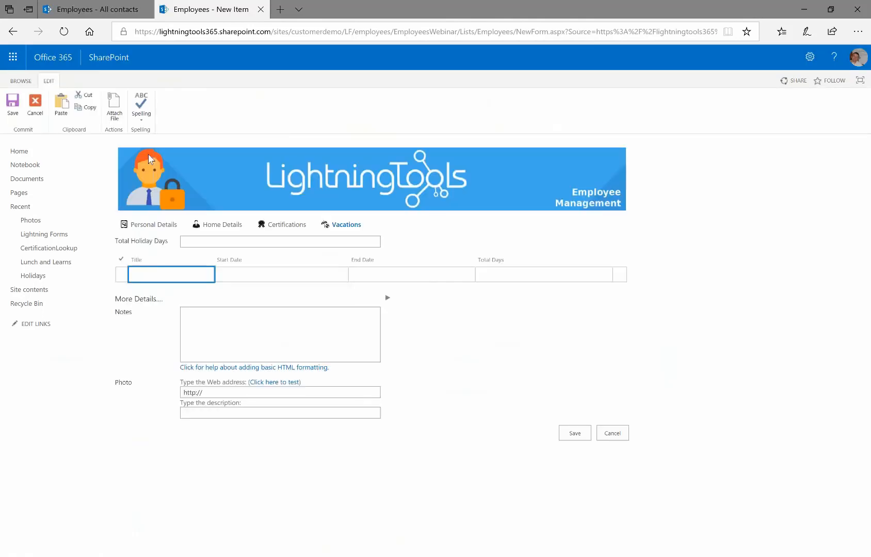
click(155, 225)
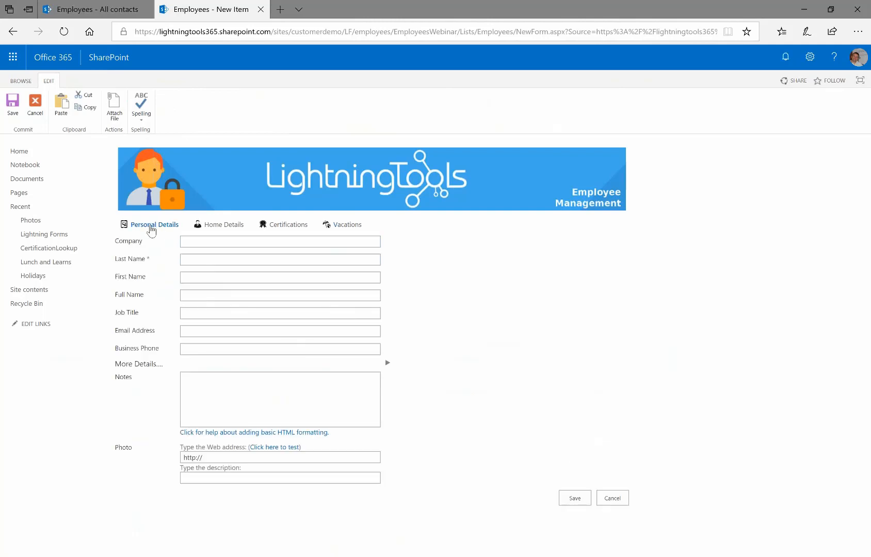
click(221, 227)
click(287, 225)
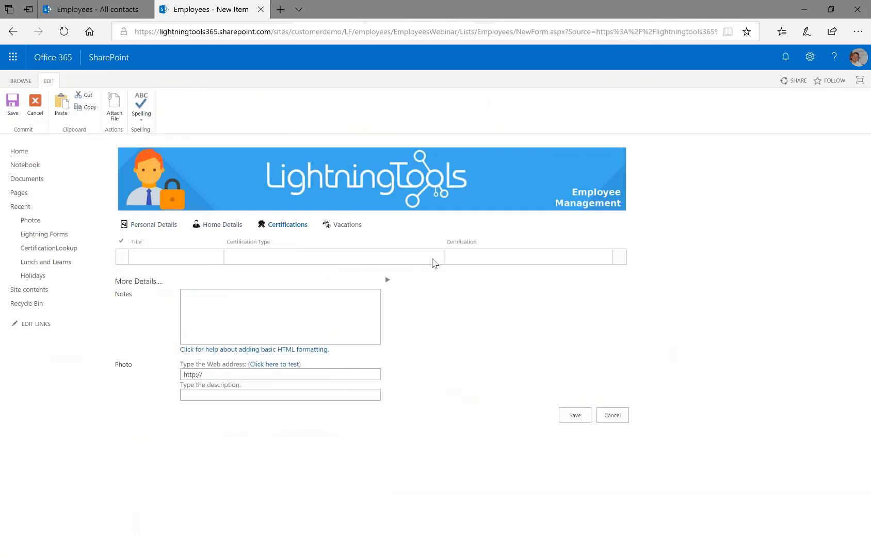
click(324, 227)
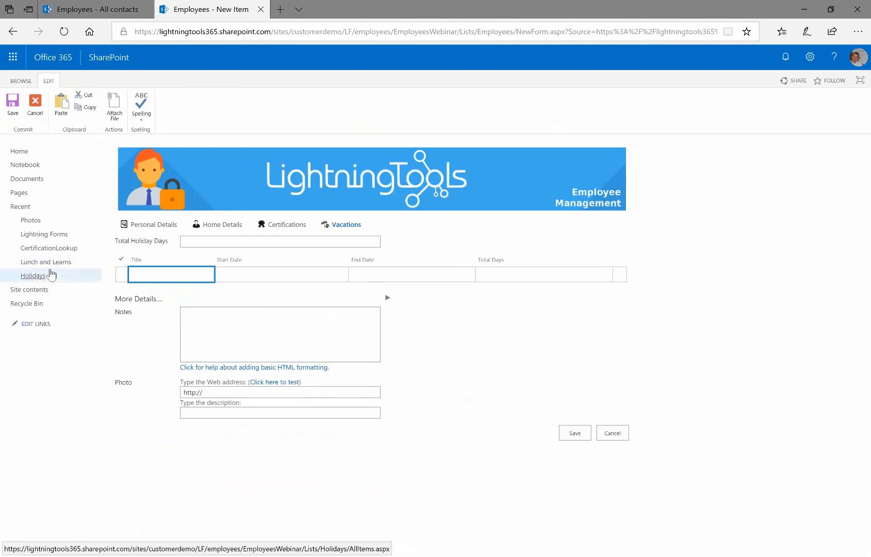
Step: From Site contents, open Employees and choose Customize Lightning Forms > Default Edit Form
click(39, 289)
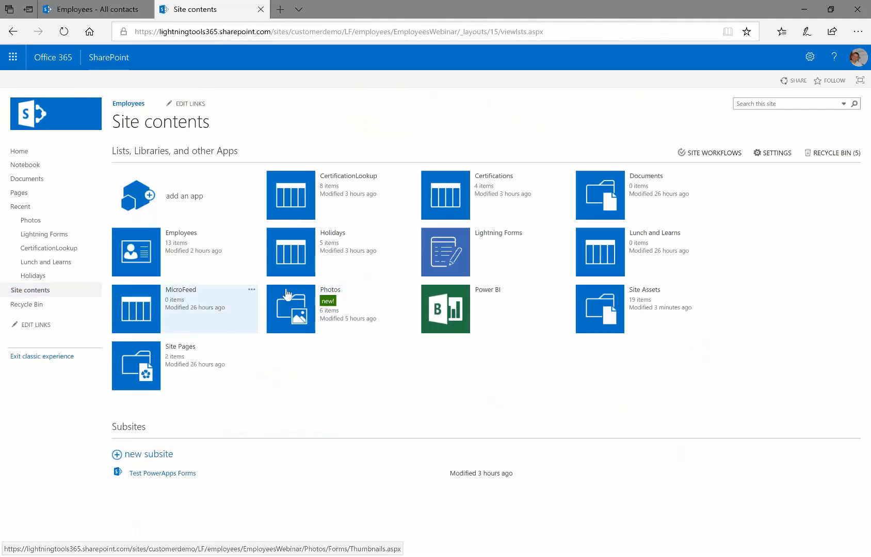
click(138, 259)
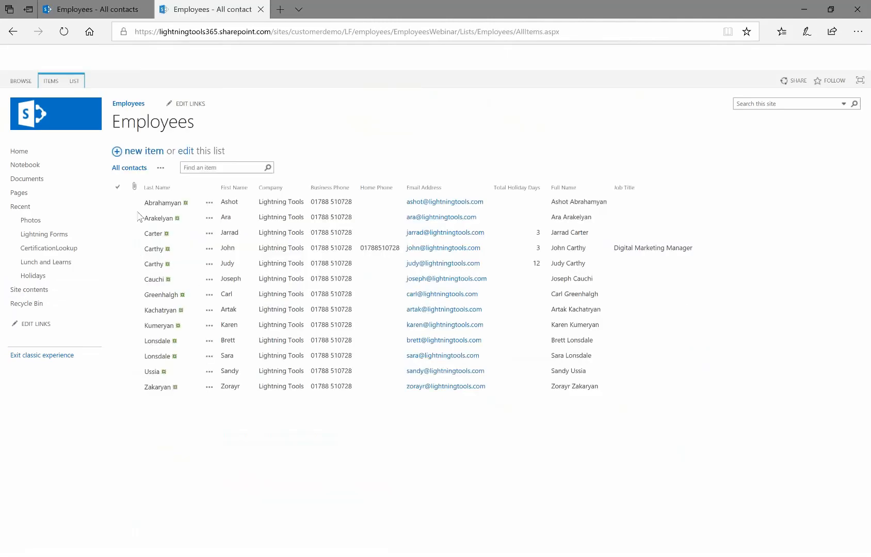
click(78, 81)
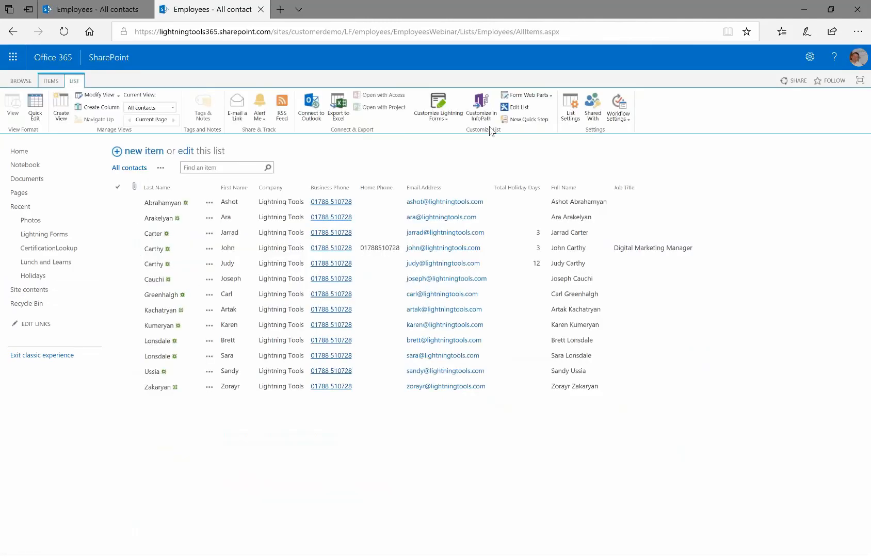
click(448, 121)
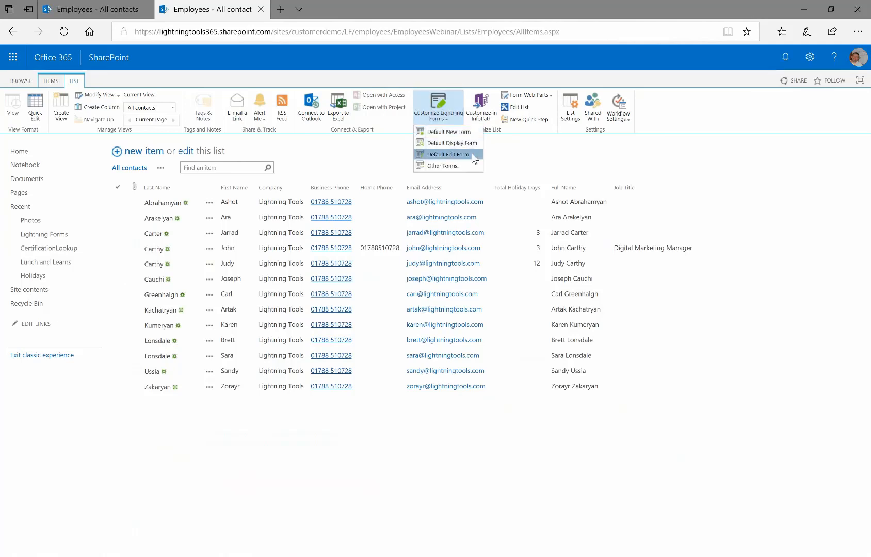
click(474, 157)
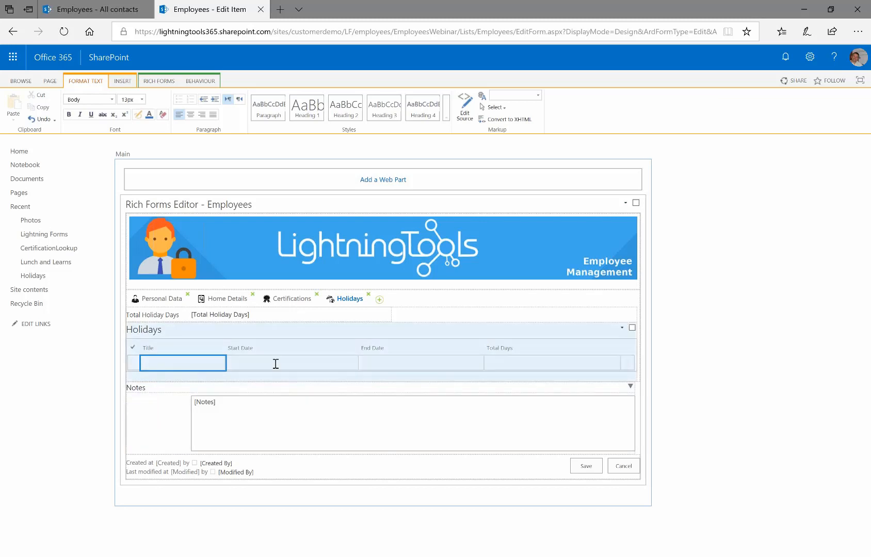
Step: Review the Holidays sublist's enabled condition and validation settings under Behaviour
click(531, 364)
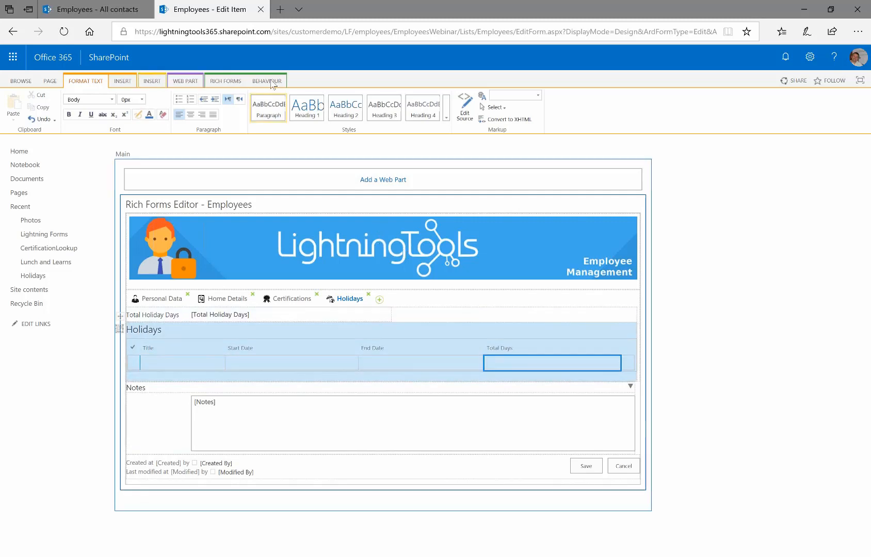
click(264, 84)
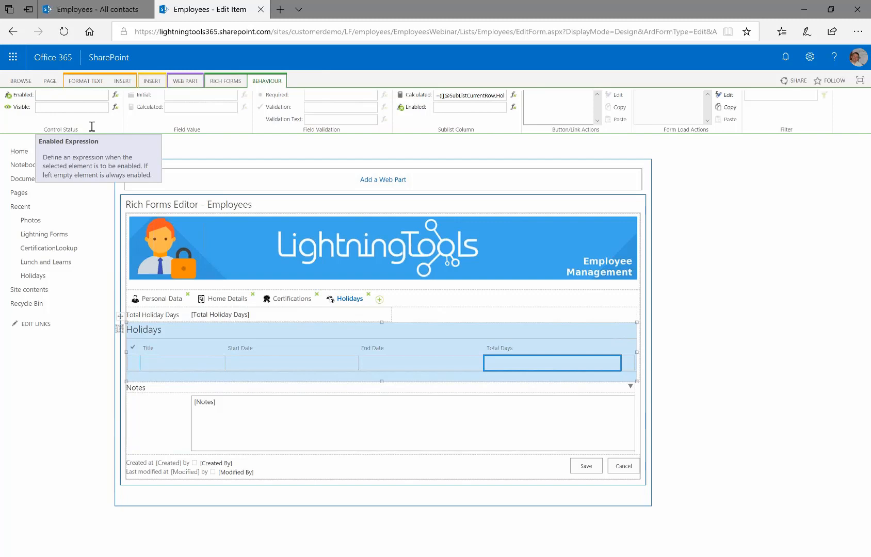
click(68, 97)
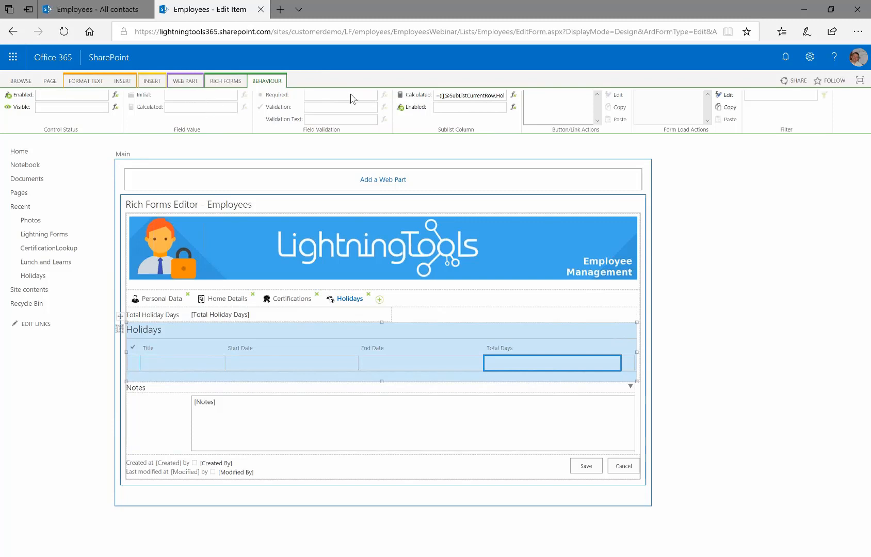
click(335, 109)
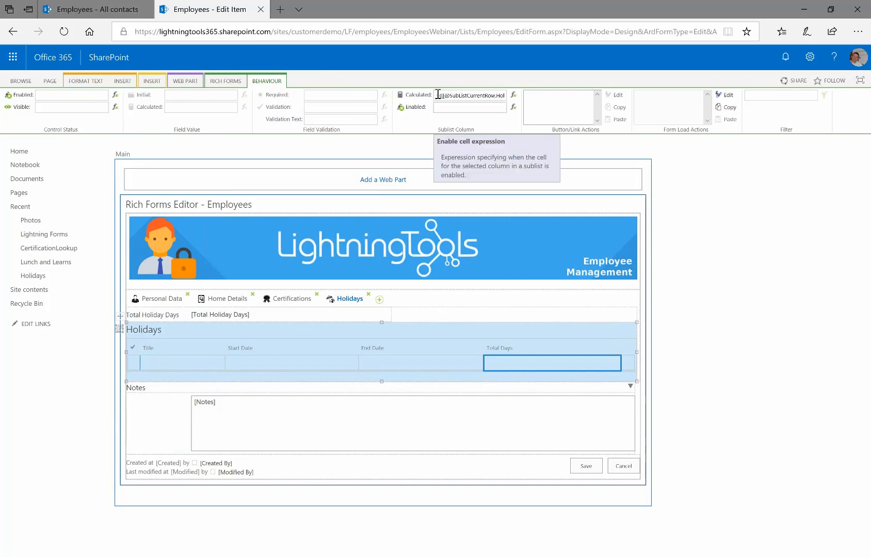
Step: Open the Total Days calculated expression (End Date minus Start Date) in Expression Builder
click(507, 364)
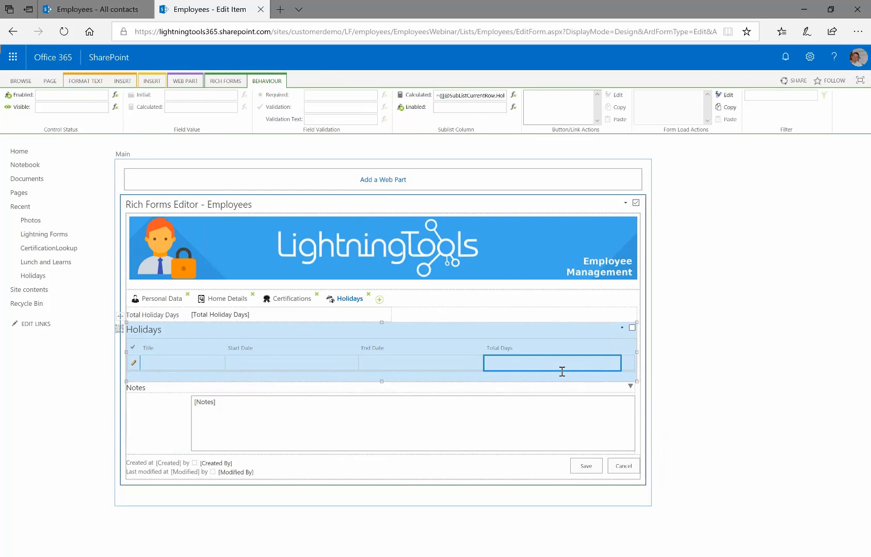
click(461, 96)
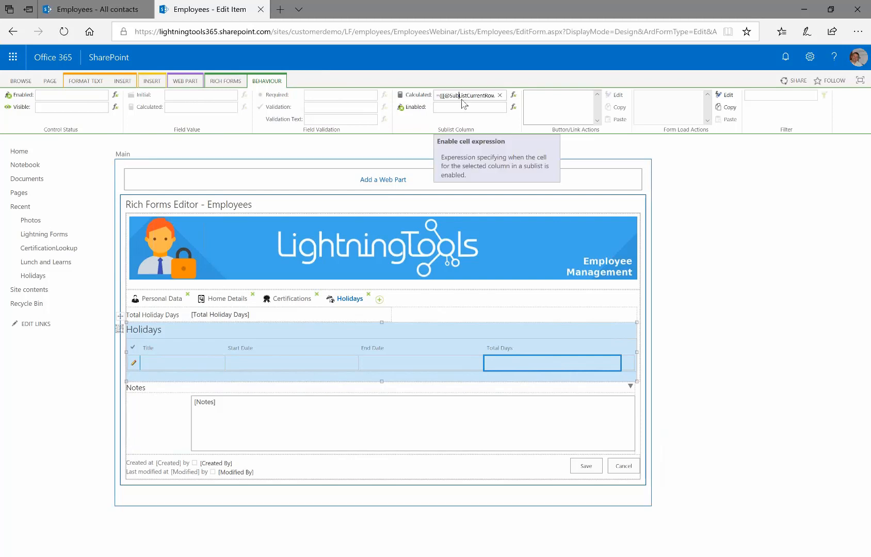
click(372, 365)
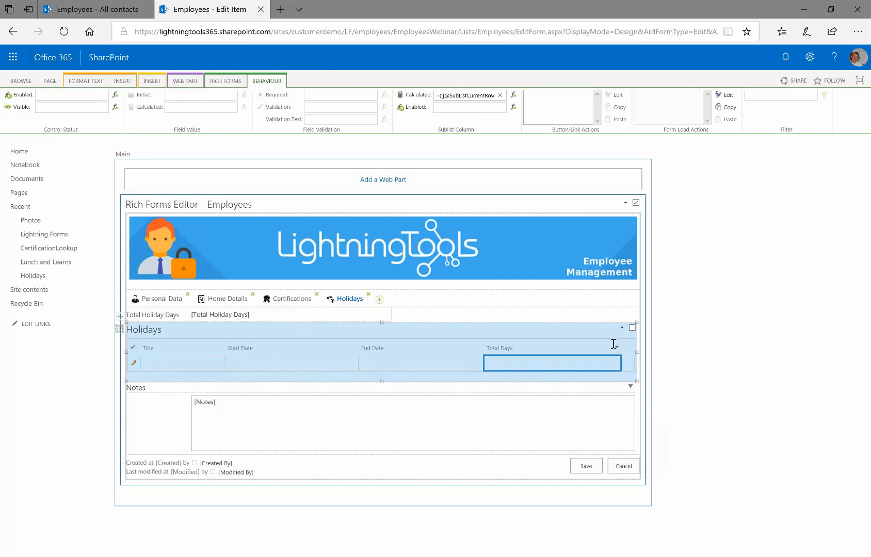
click(514, 96)
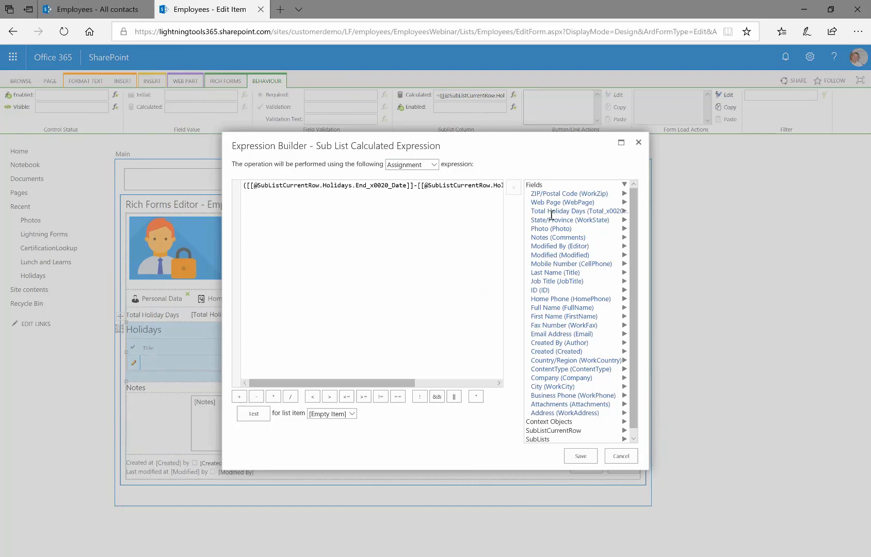
Step: Clear the existing Total Days formula and keep Assignment as the expression type
click(465, 385)
click(325, 383)
mouse_move(344, 381)
mouse_down()
mouse_move(495, 373)
mouse_move(350, 368)
mouse_up()
double_click(429, 186)
key(ctrl+a)
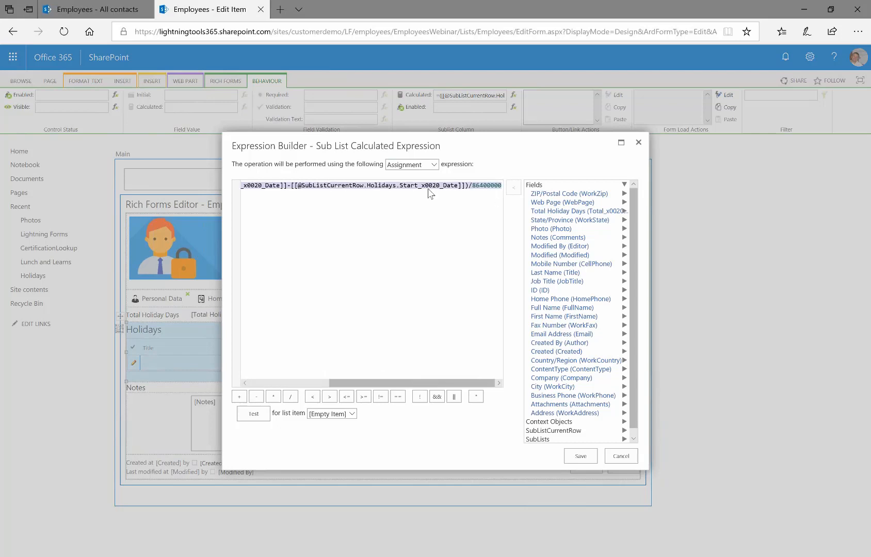
key(Delete)
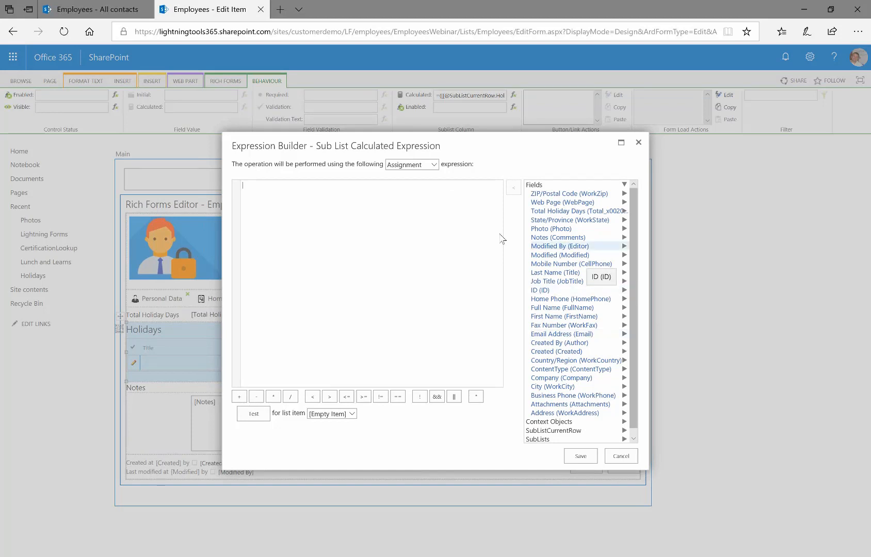
click(426, 165)
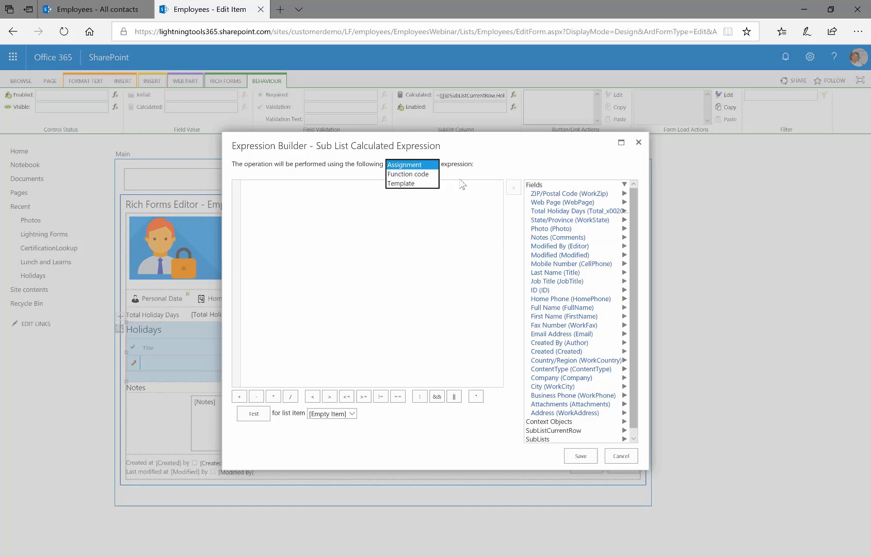
click(508, 156)
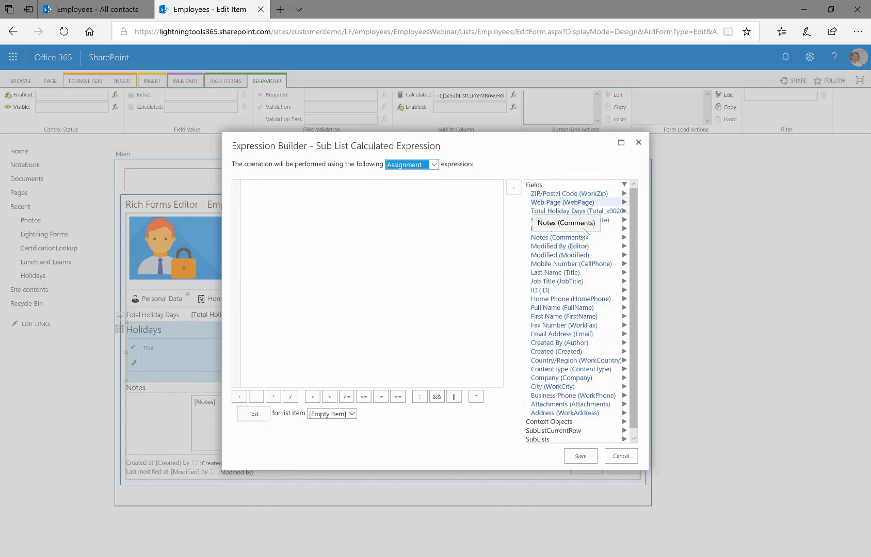
Step: Build (End Date - Start Date)/86400000 from SubListCurrentRow fields and save the expression
scroll(636, 308, down, 1)
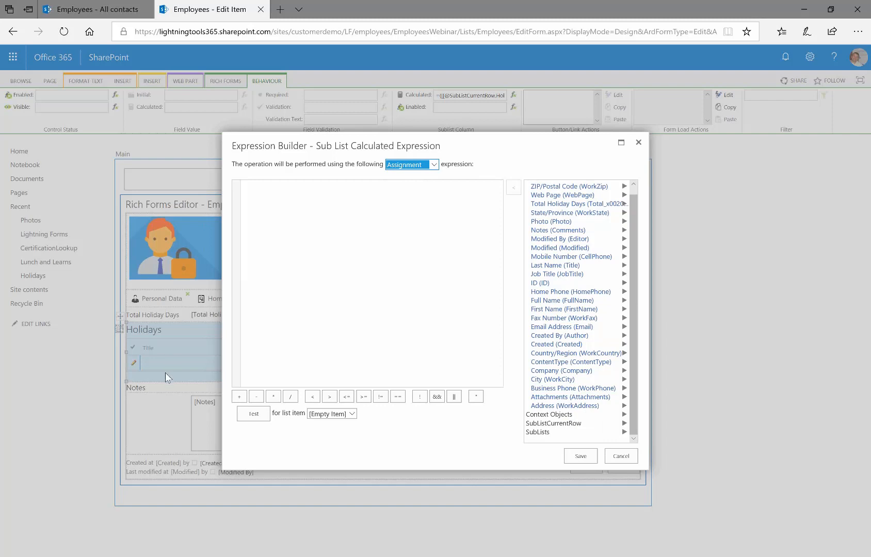
click(623, 423)
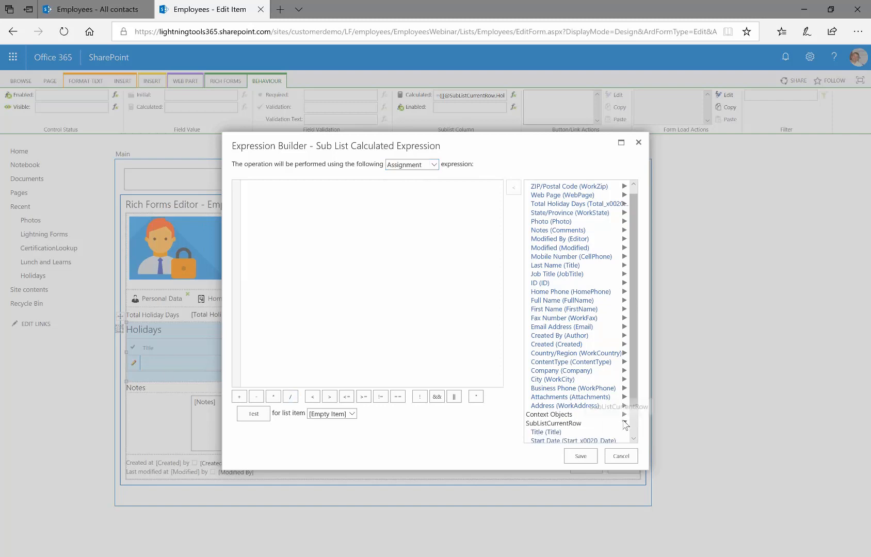
drag(634, 377, 635, 423)
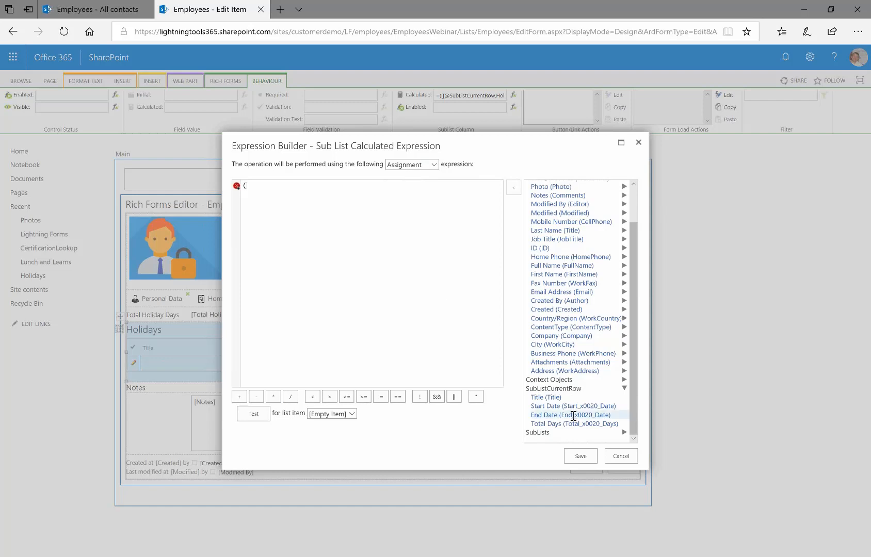
double_click(573, 415)
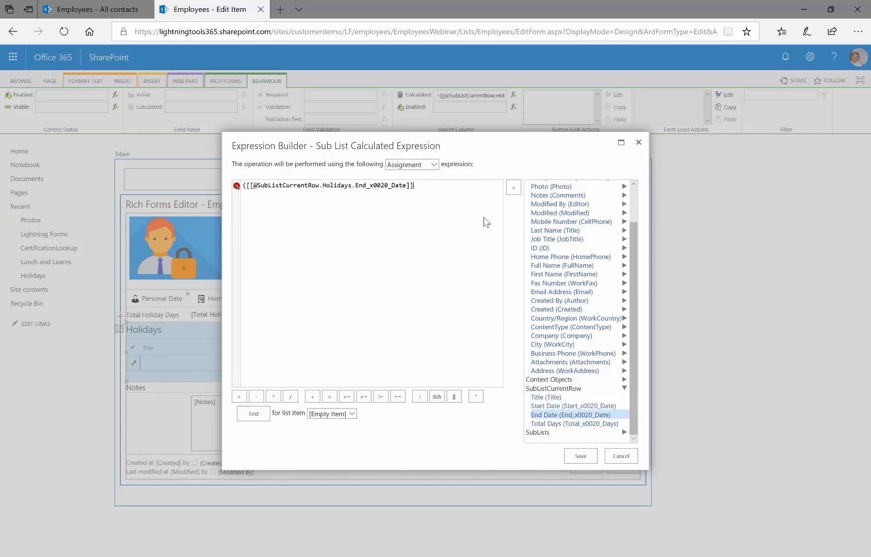
double_click(572, 406)
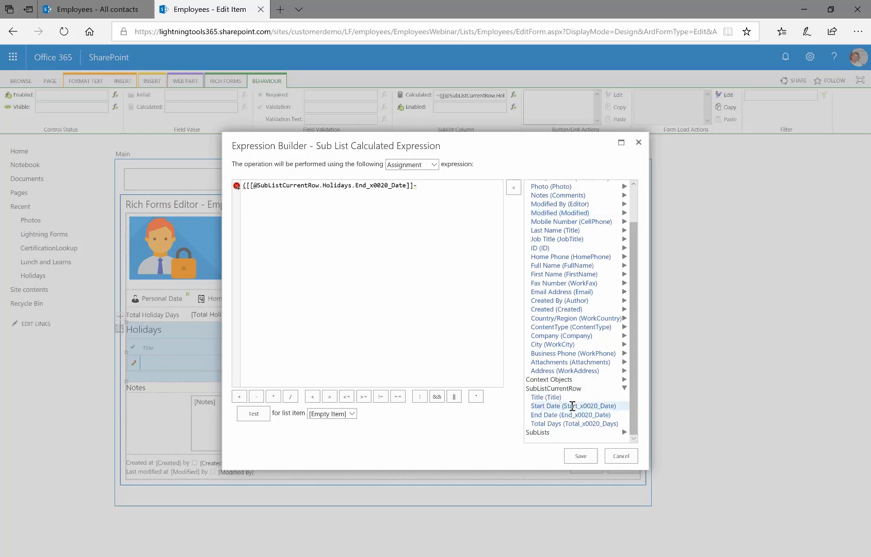
text())
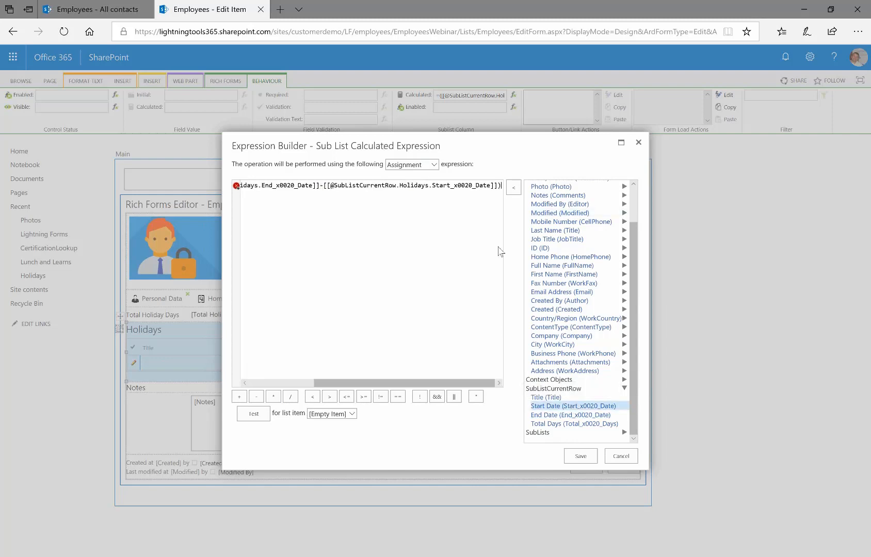
text(/)
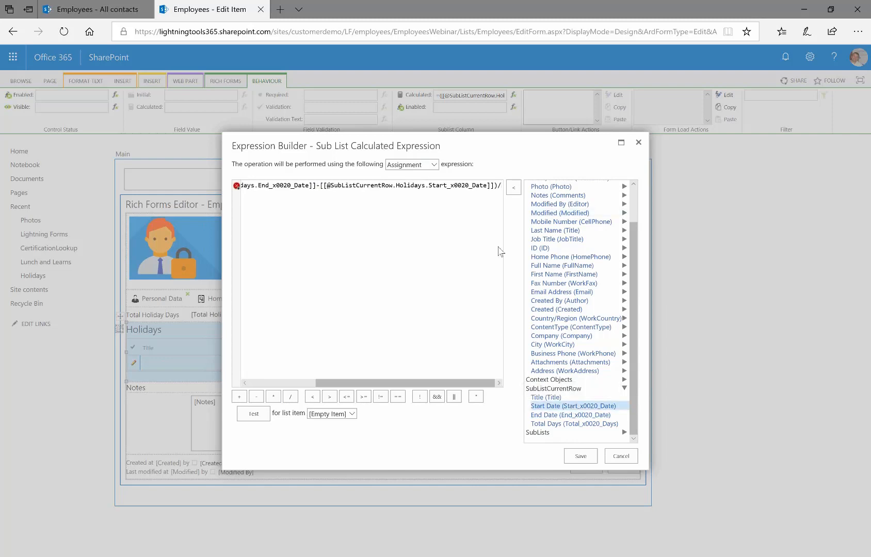
text(864)
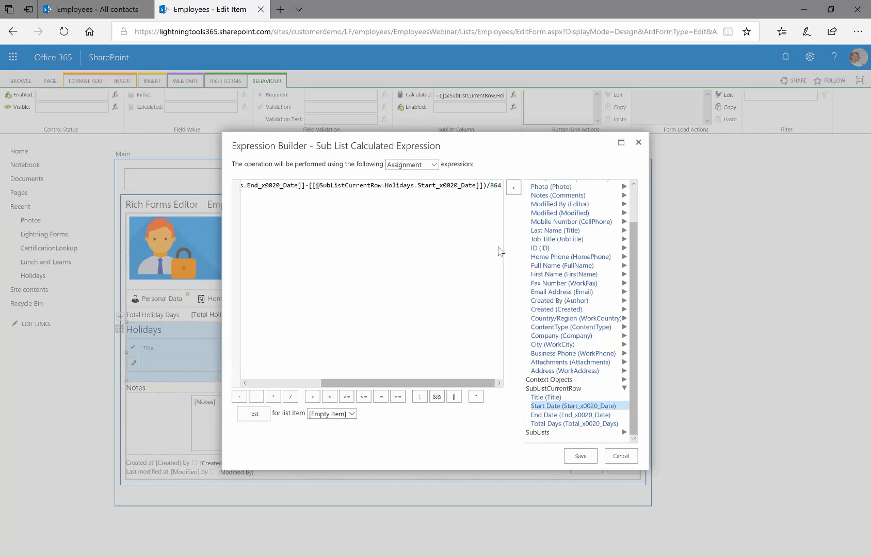
text(0000)
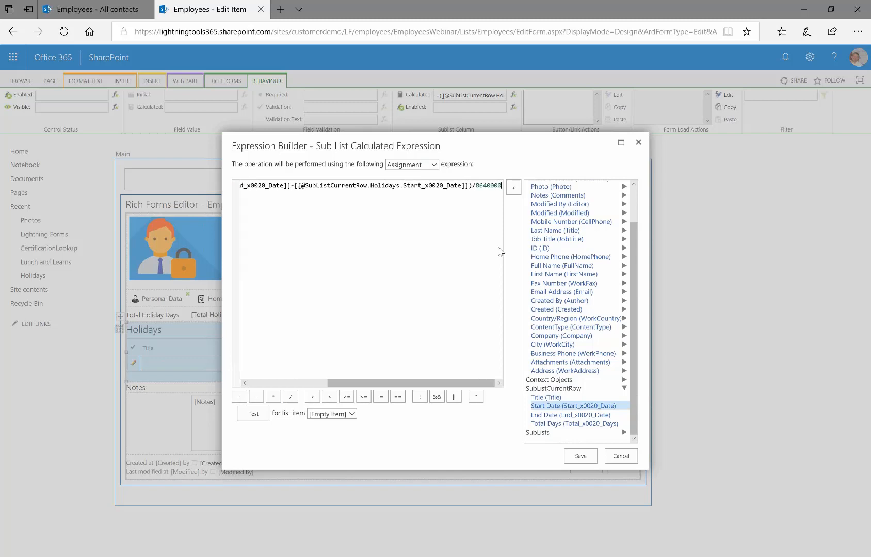
text(0)
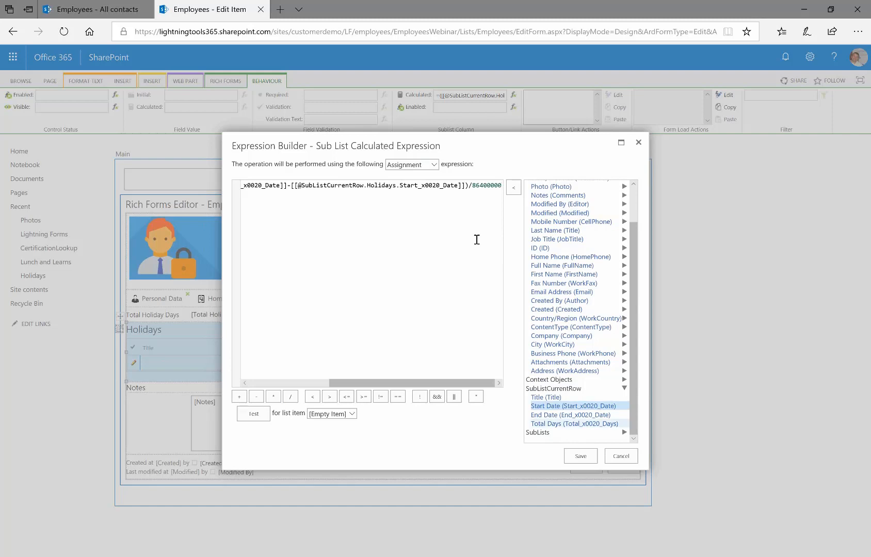
click(578, 456)
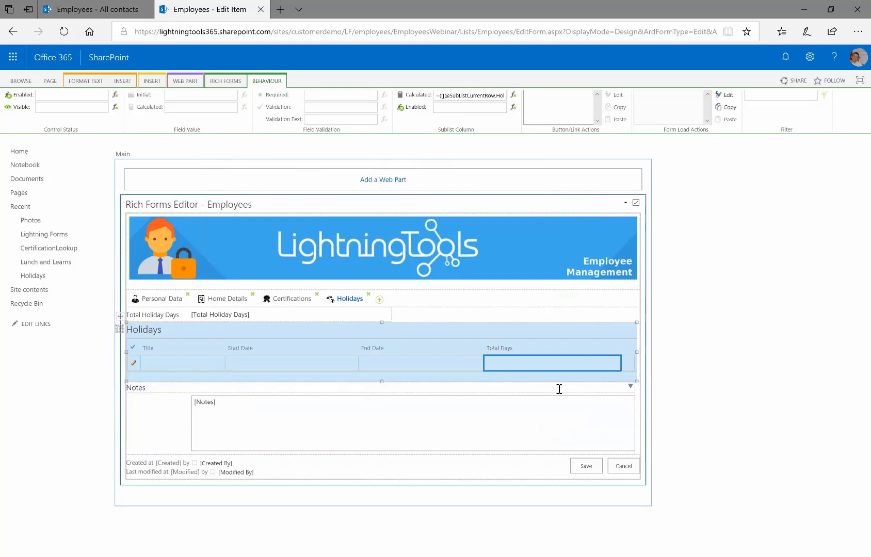
Step: Open the calculated expression for Total Holiday Days and clear the existing formula
click(223, 316)
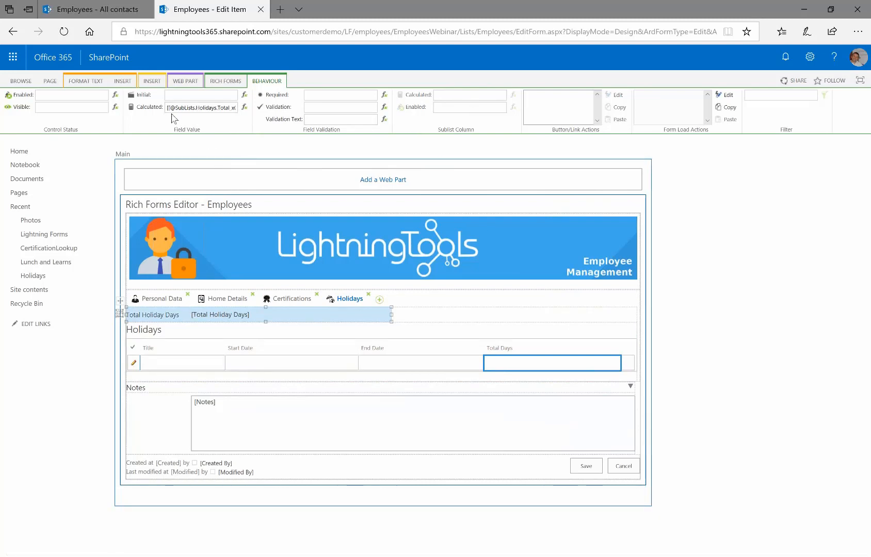
click(206, 108)
click(244, 108)
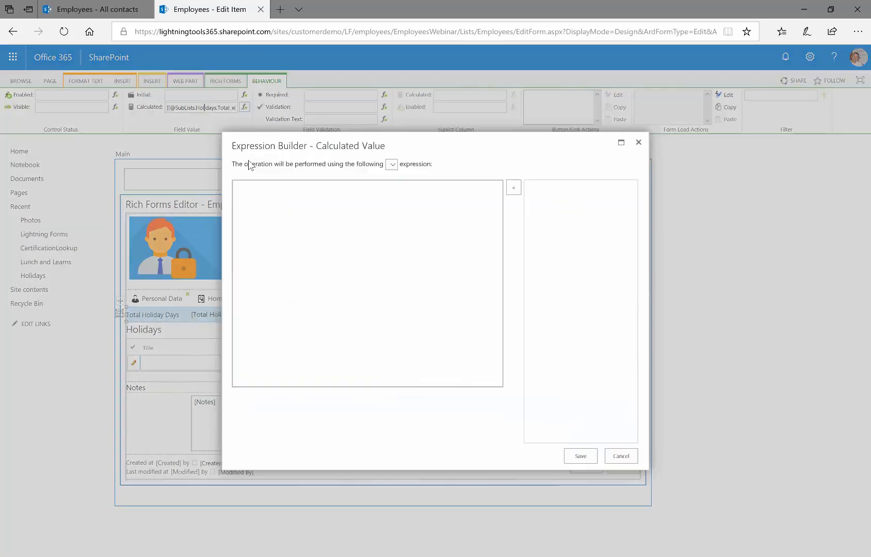
drag(429, 190, 160, 207)
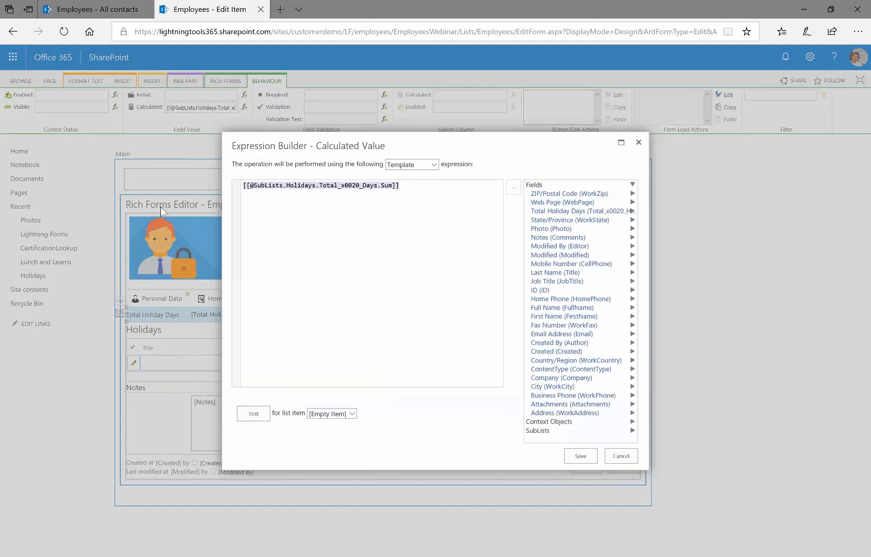
key(BackSpace)
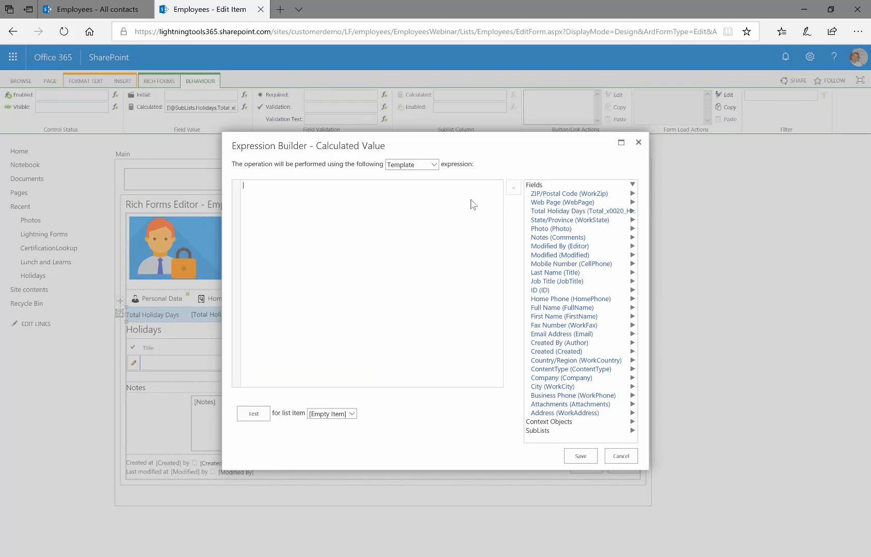
Step: Insert the Sum of Total Days from the Holidays sublist and test the expression
click(558, 434)
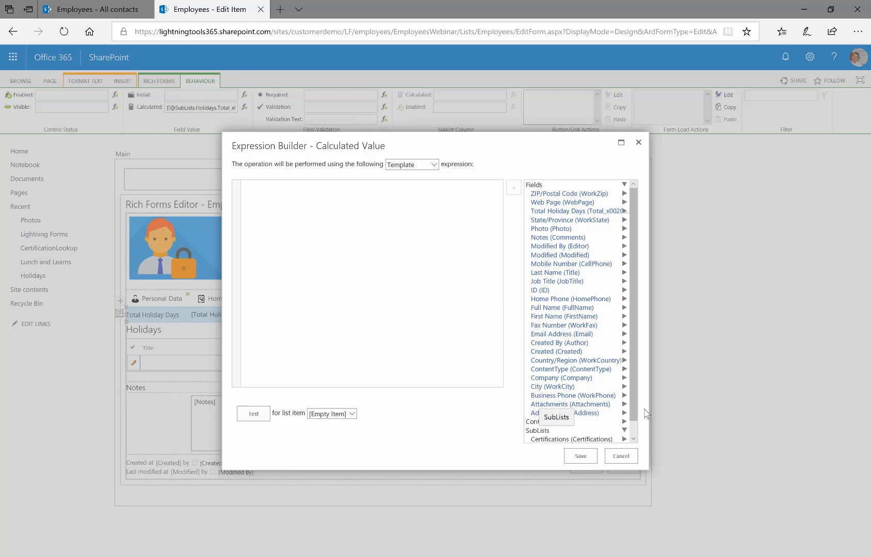
scroll(583, 436, down, 1)
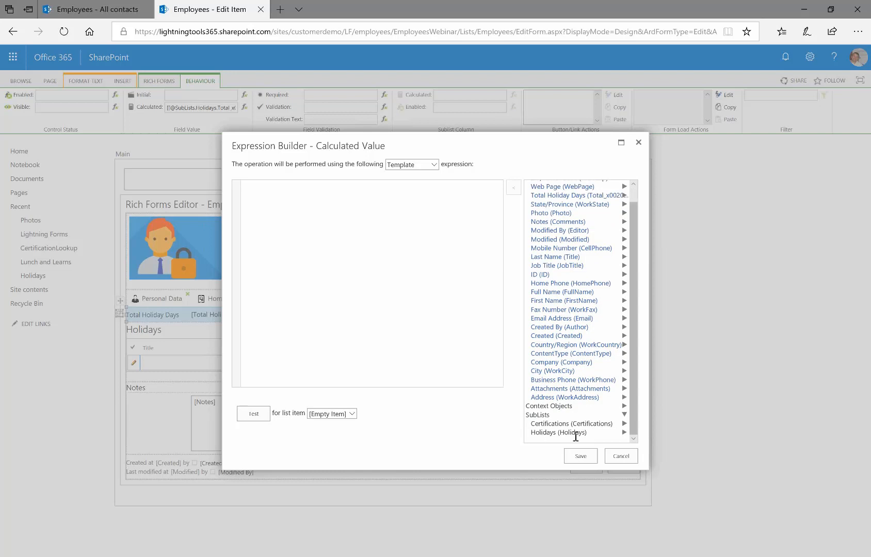
click(624, 432)
drag(638, 400, 631, 424)
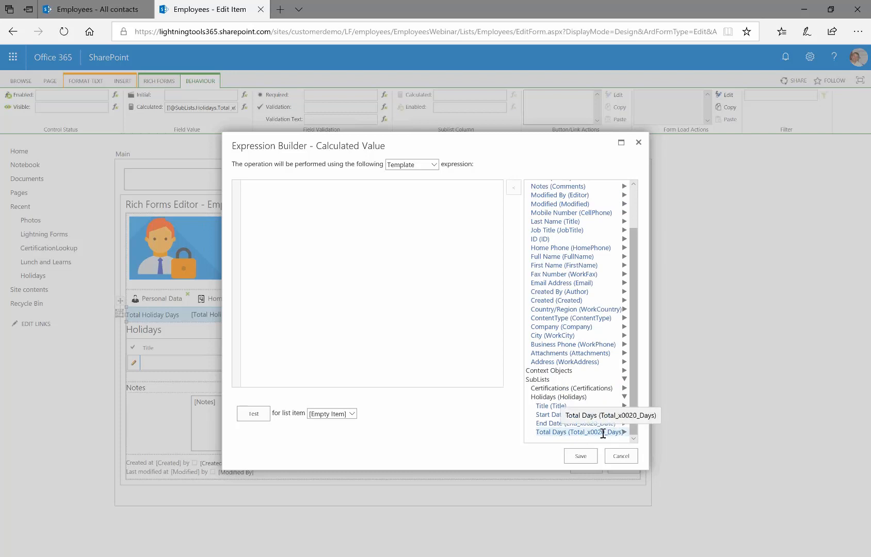
click(625, 431)
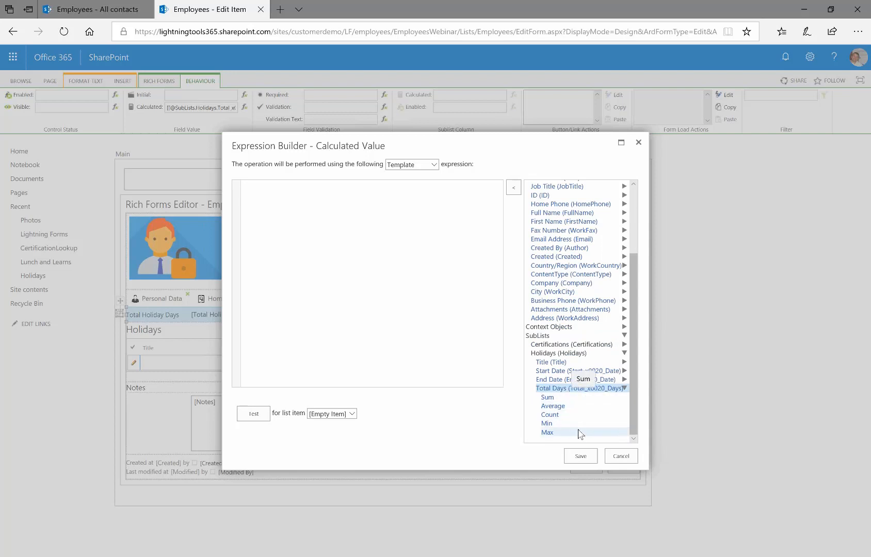
double_click(548, 399)
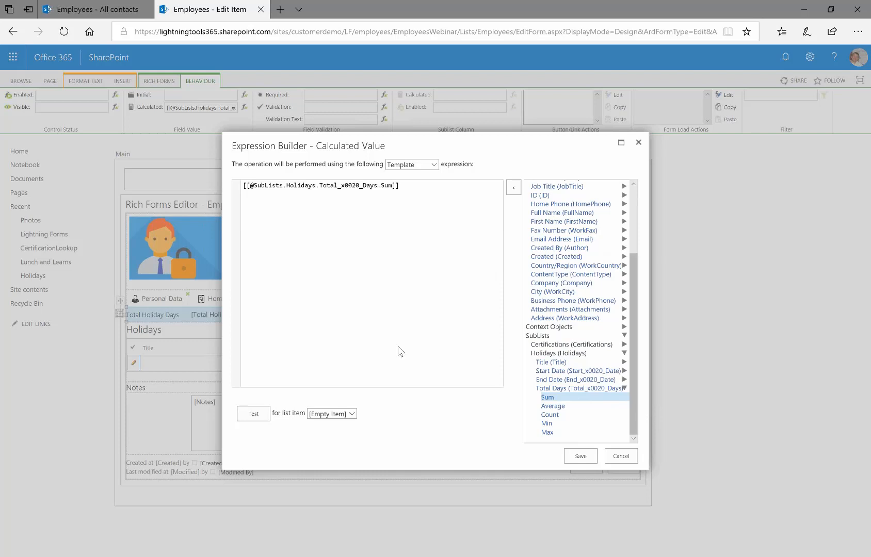
click(254, 414)
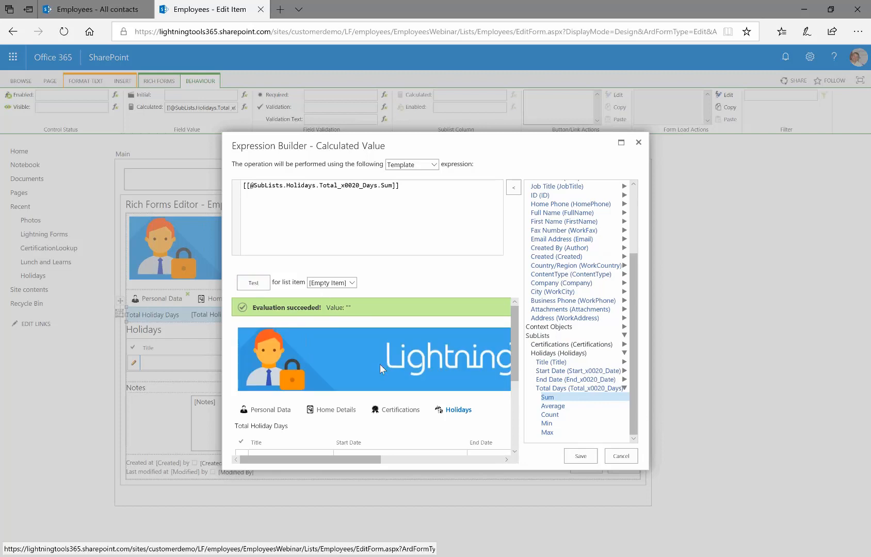
Step: Run the test on an employee item and add a new Holidays row
click(352, 284)
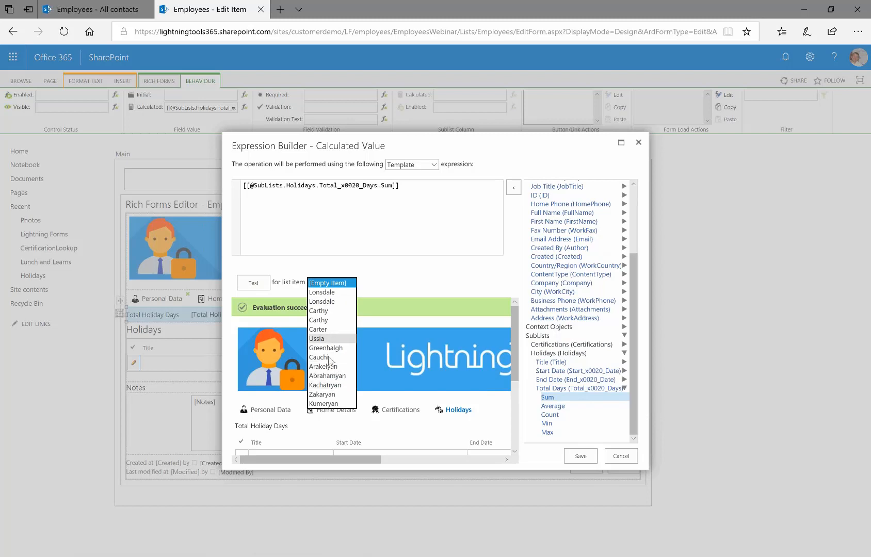
click(334, 310)
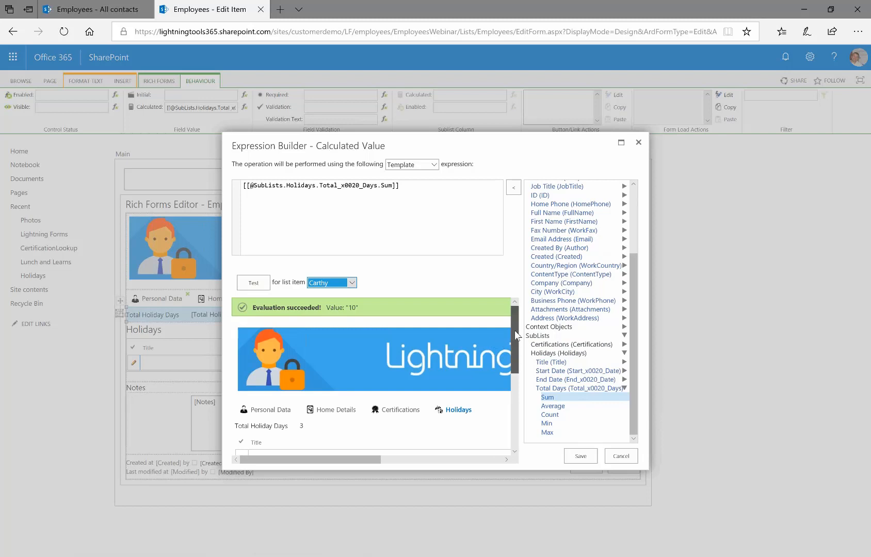
scroll(519, 360, down, 2)
click(336, 409)
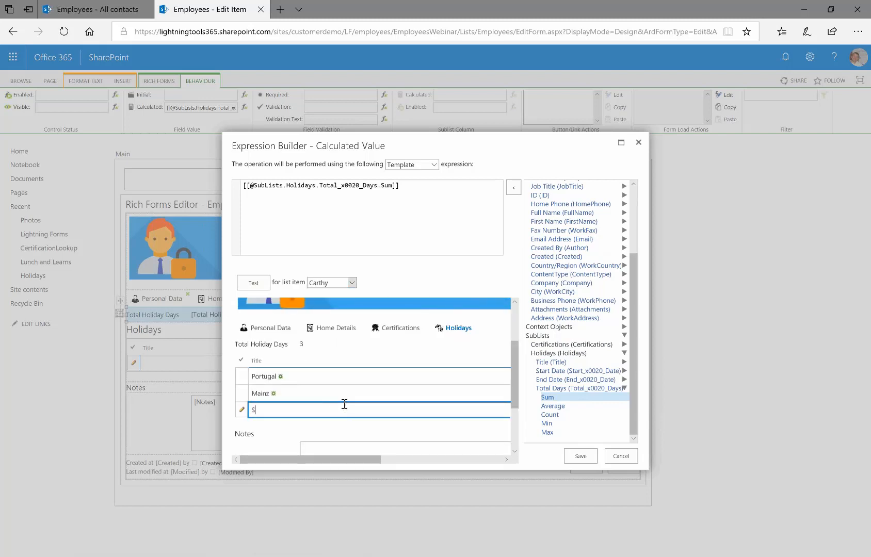
Step: Give the new holiday Start Date 5/30/2018 and End Date 6/9/2018, yielding 10.00 Total Days
scroll(361, 407, up, 1)
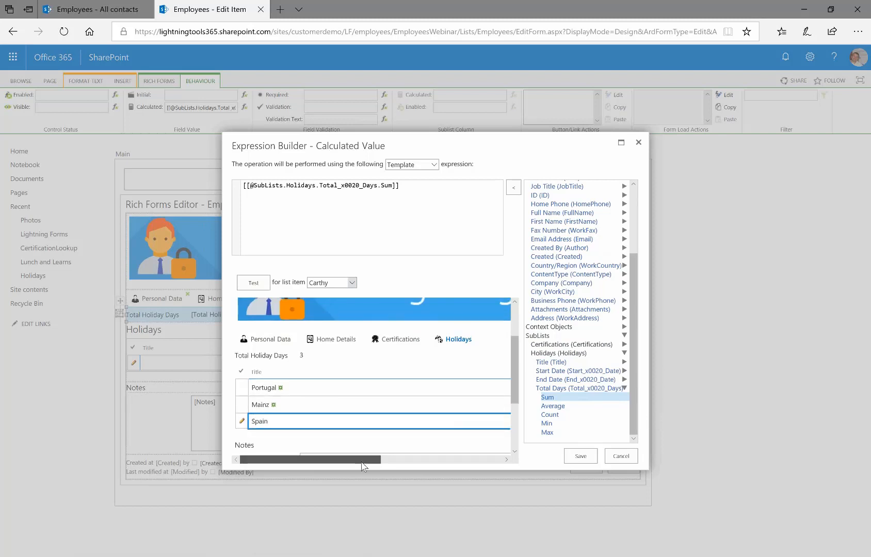
scroll(402, 410, right, 3)
click(418, 426)
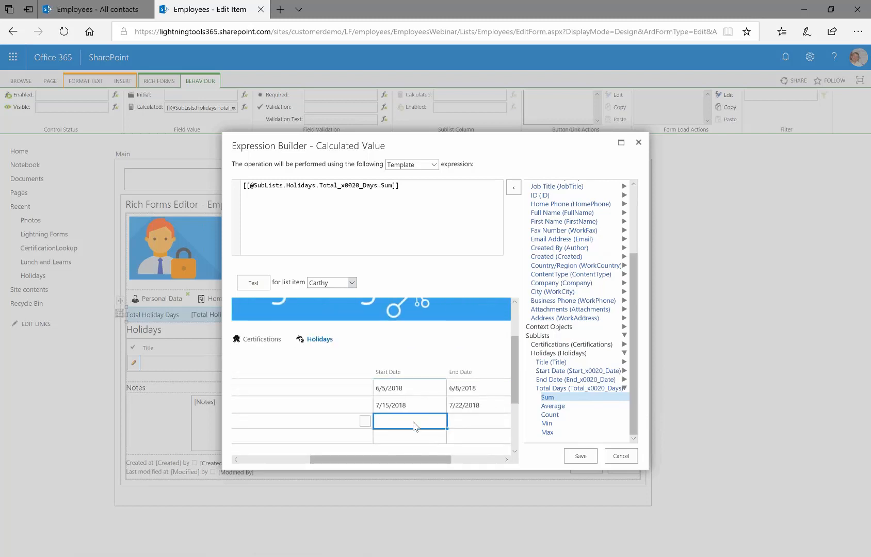
click(364, 423)
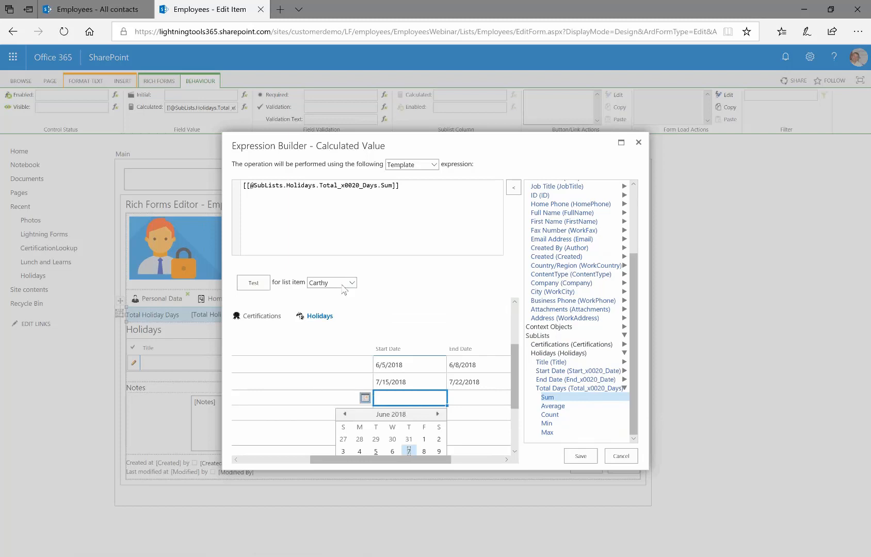
click(395, 446)
click(470, 399)
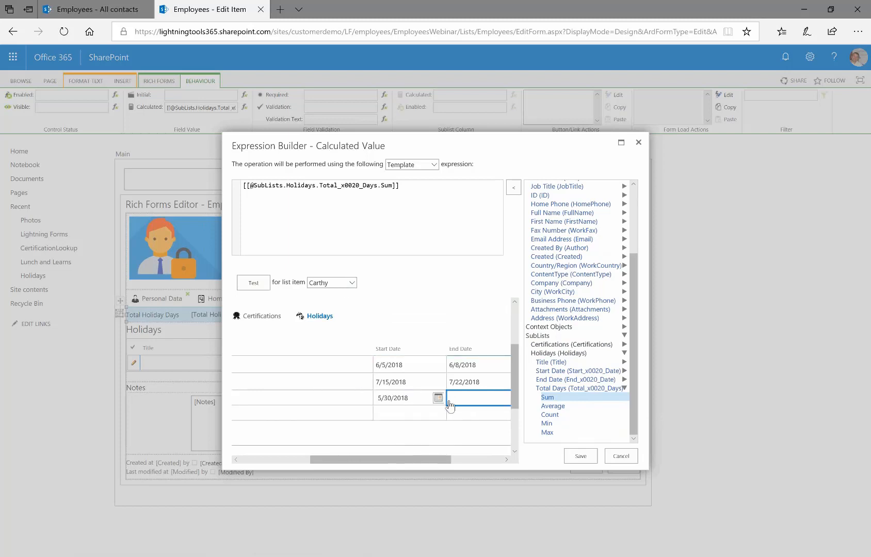
click(438, 398)
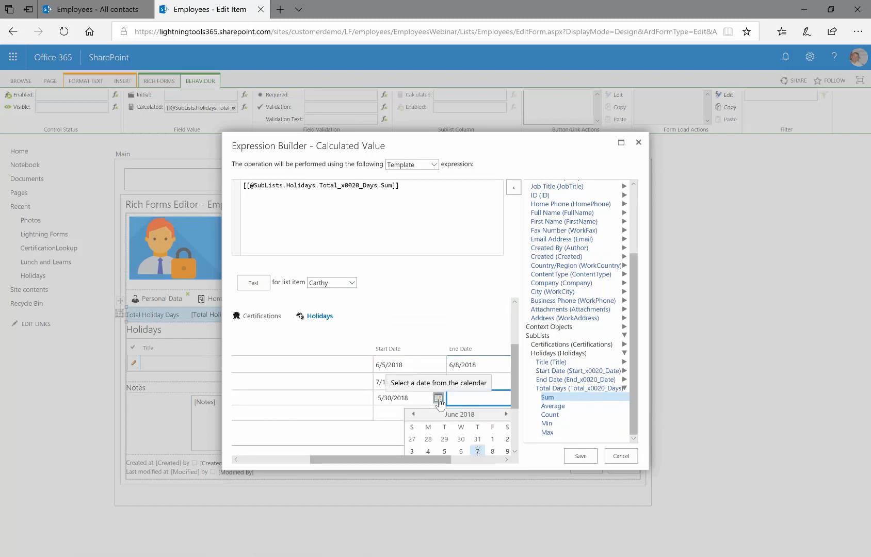
click(506, 452)
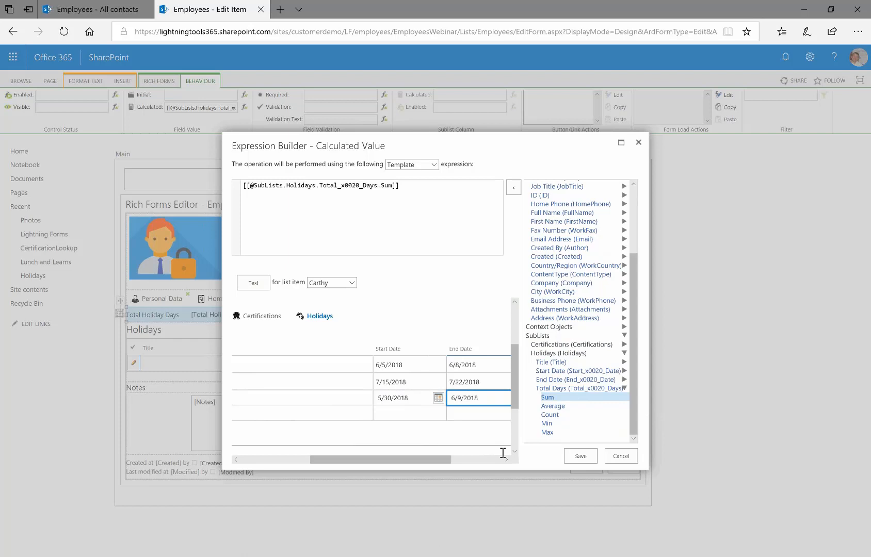
click(457, 461)
click(466, 419)
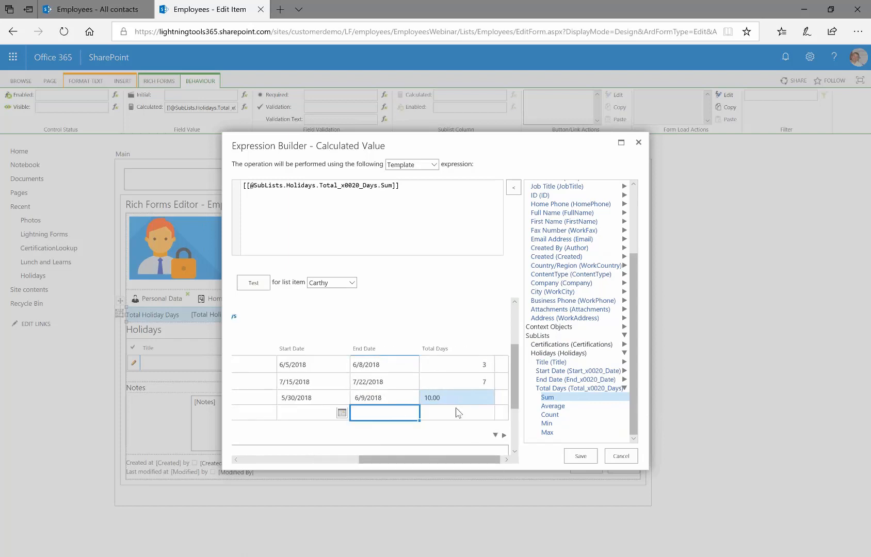
scroll(513, 405, right, 1)
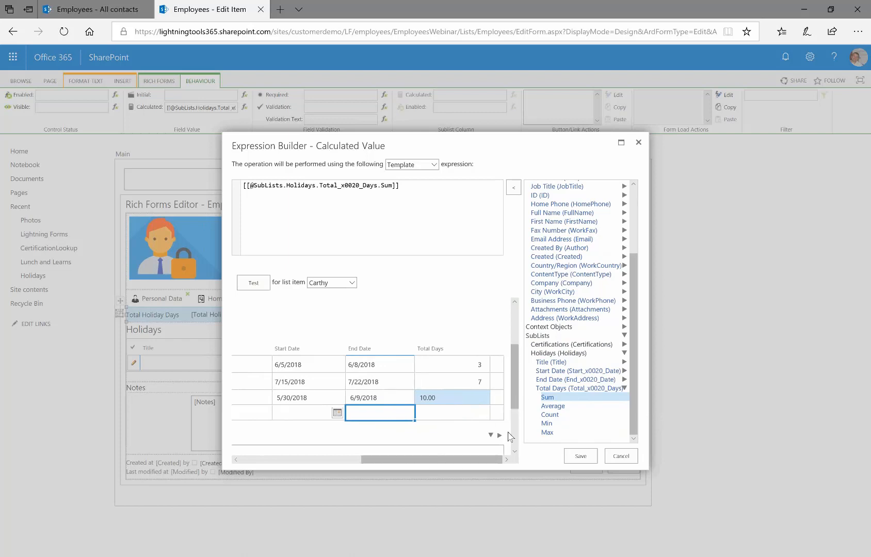
drag(515, 397, 511, 442)
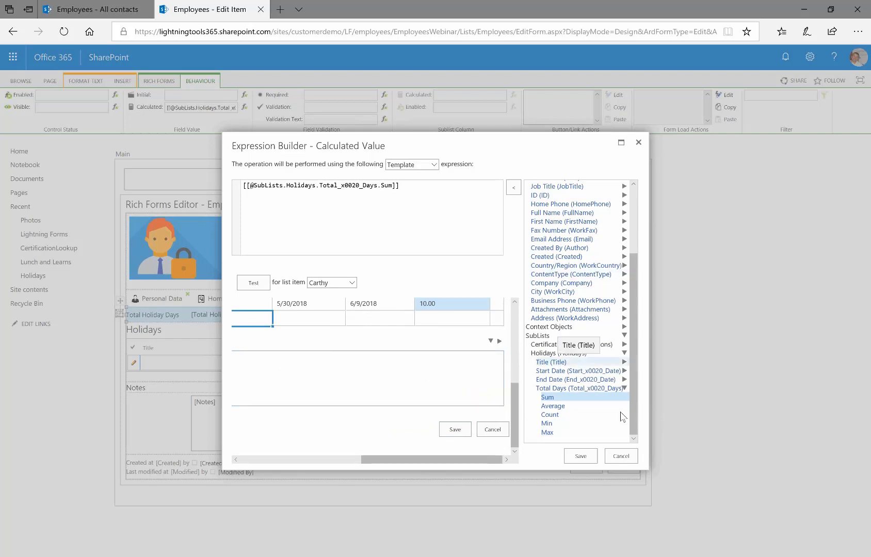
Step: Save the Total Holiday Days expression, then select Job Title on Personal Data and show its Behaviour options
click(593, 461)
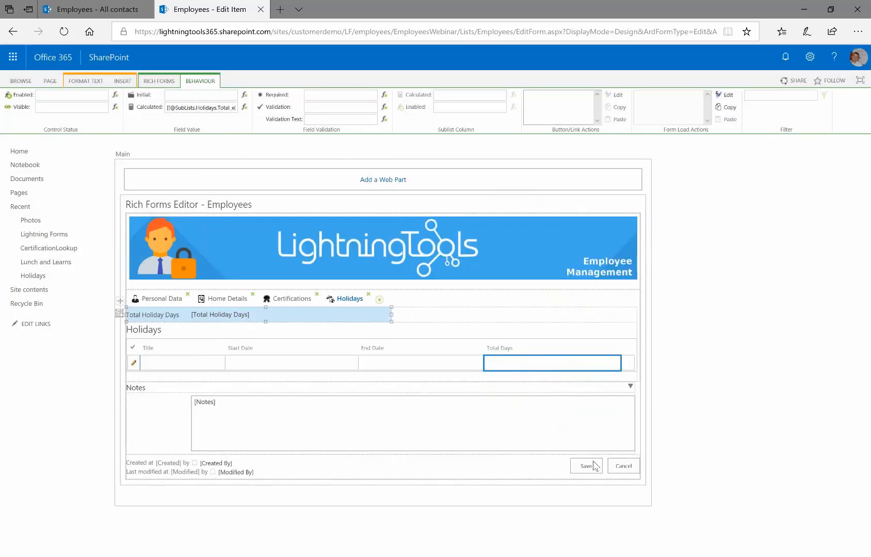
click(743, 394)
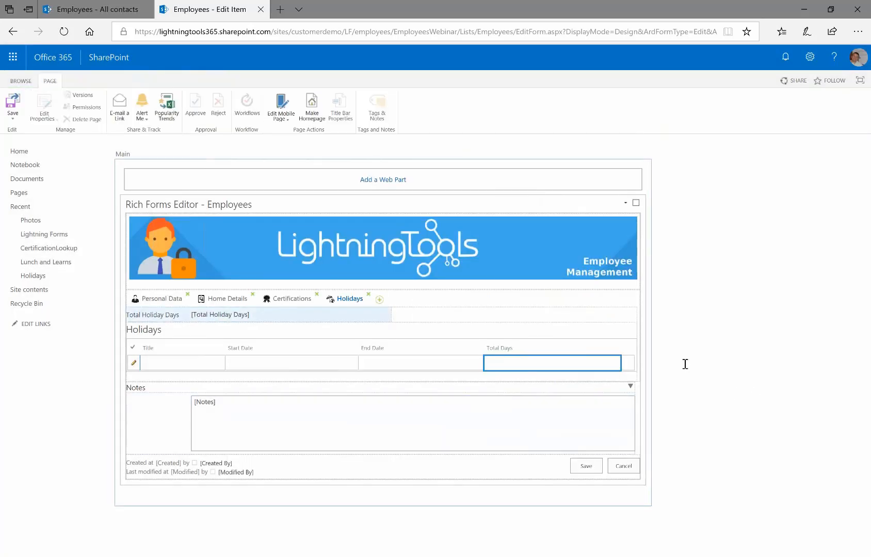
click(296, 303)
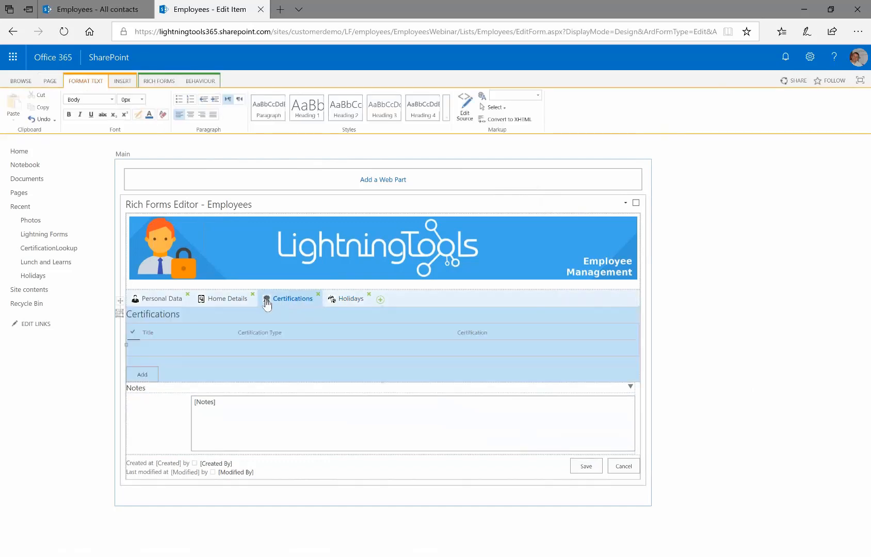
click(240, 304)
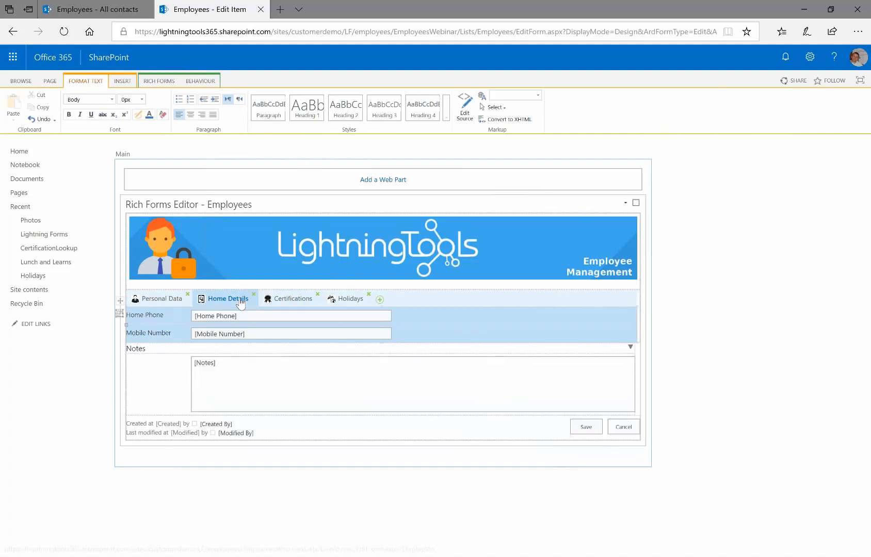
click(160, 300)
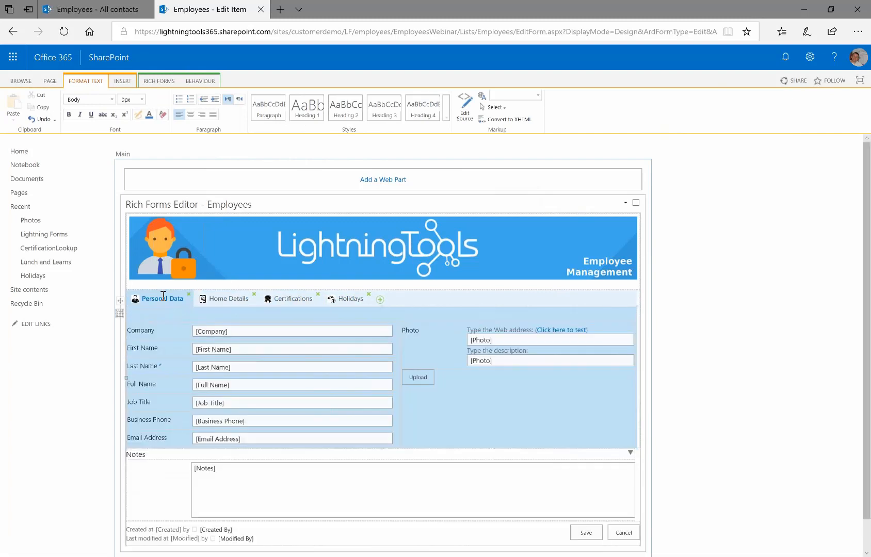
click(237, 404)
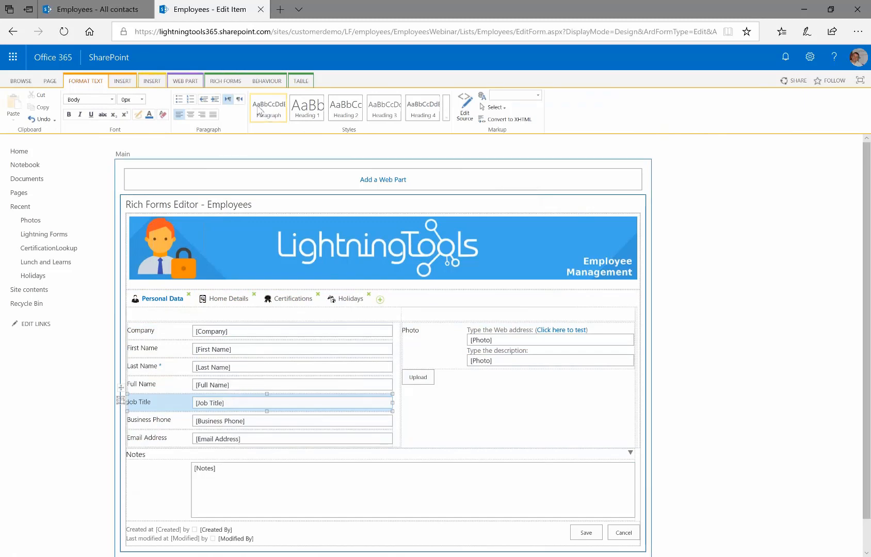
click(265, 81)
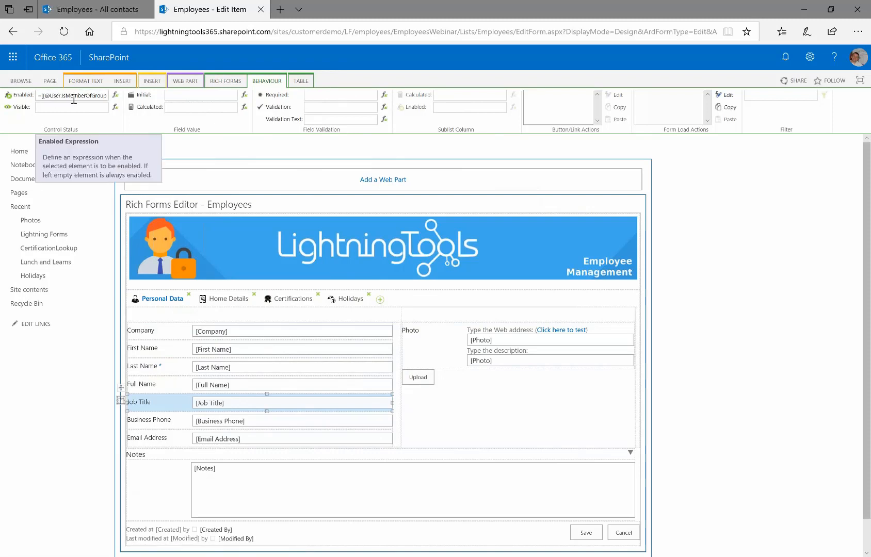
click(115, 95)
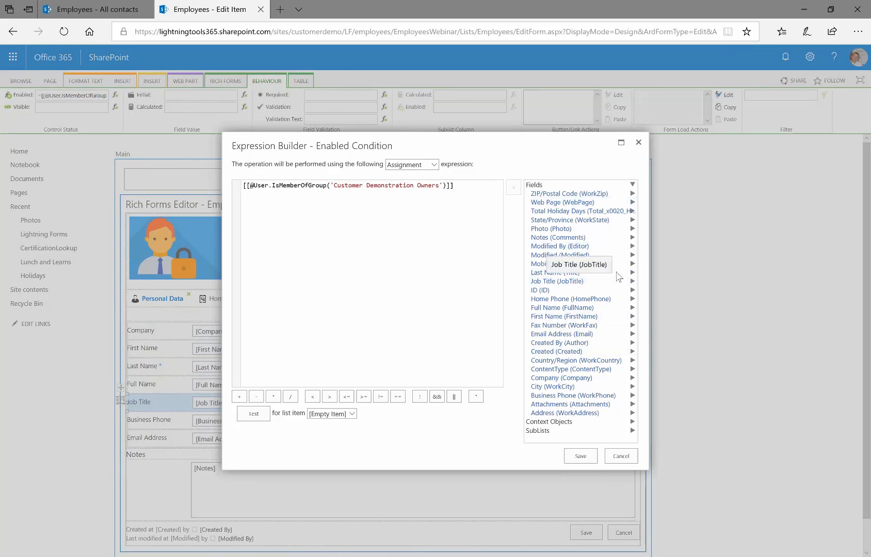
click(605, 273)
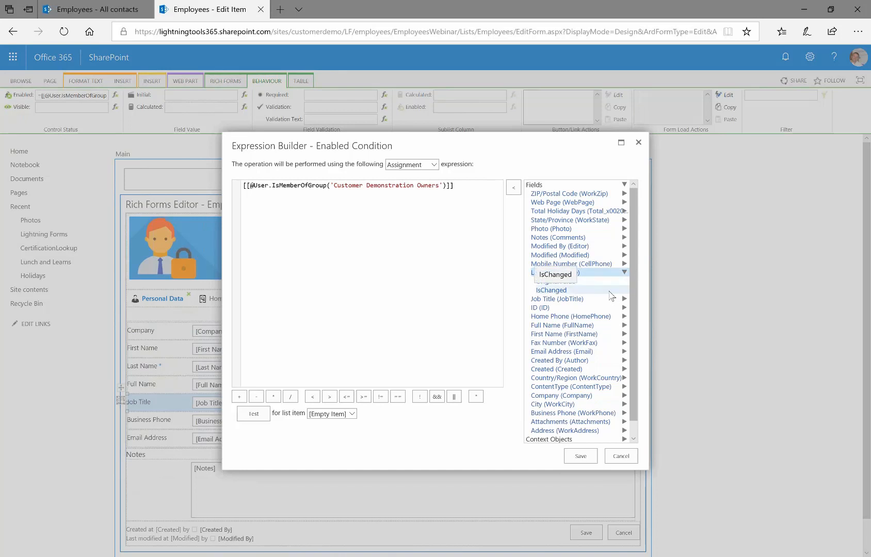
scroll(614, 392, down, 1)
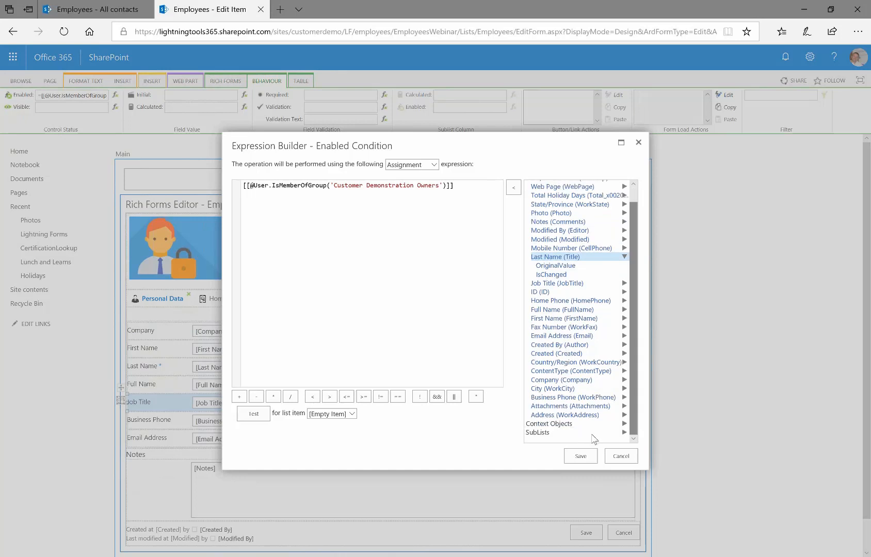
click(599, 426)
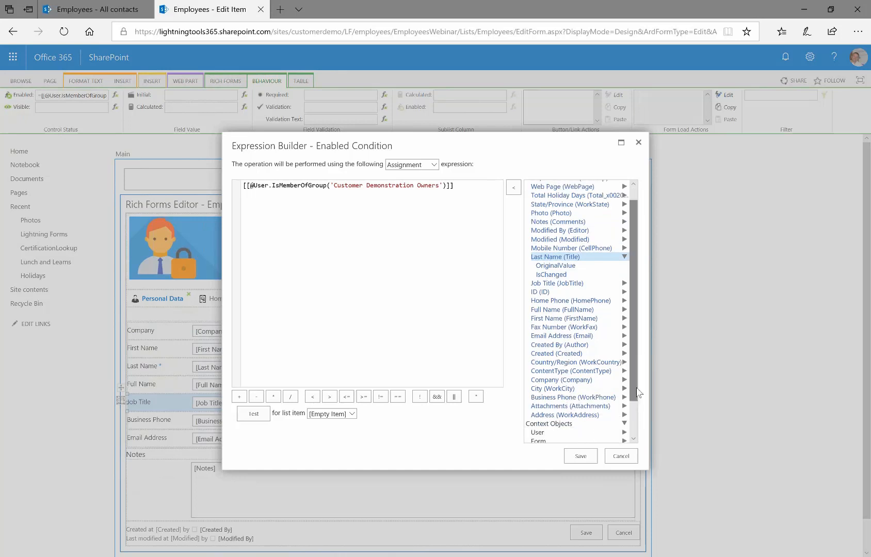
scroll(567, 408, down, 1)
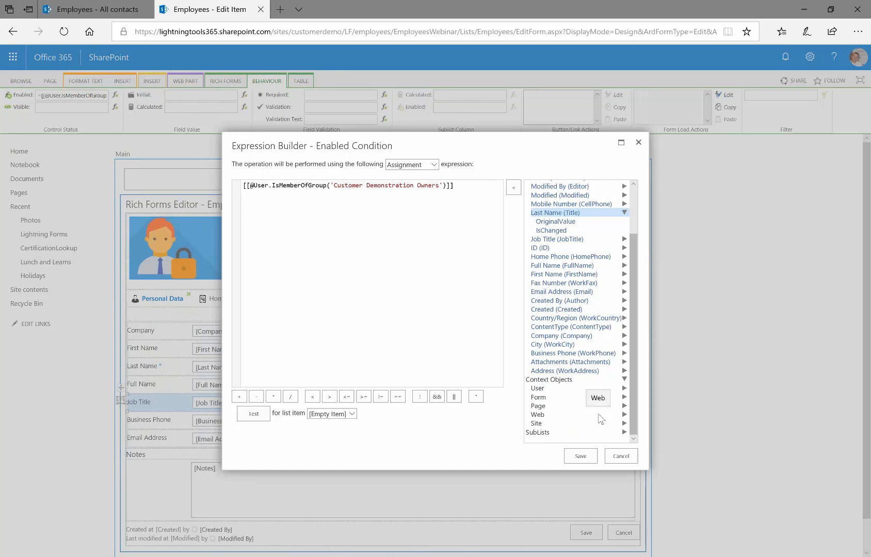
click(563, 390)
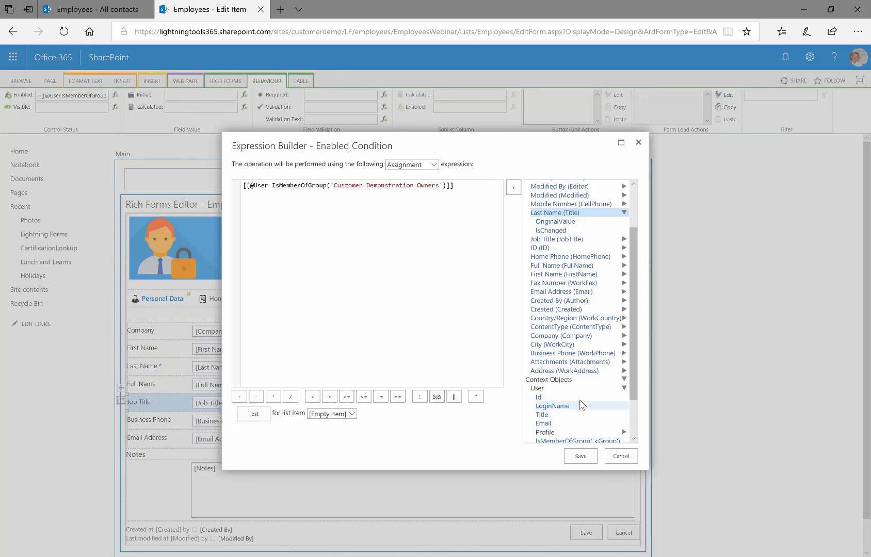
click(631, 396)
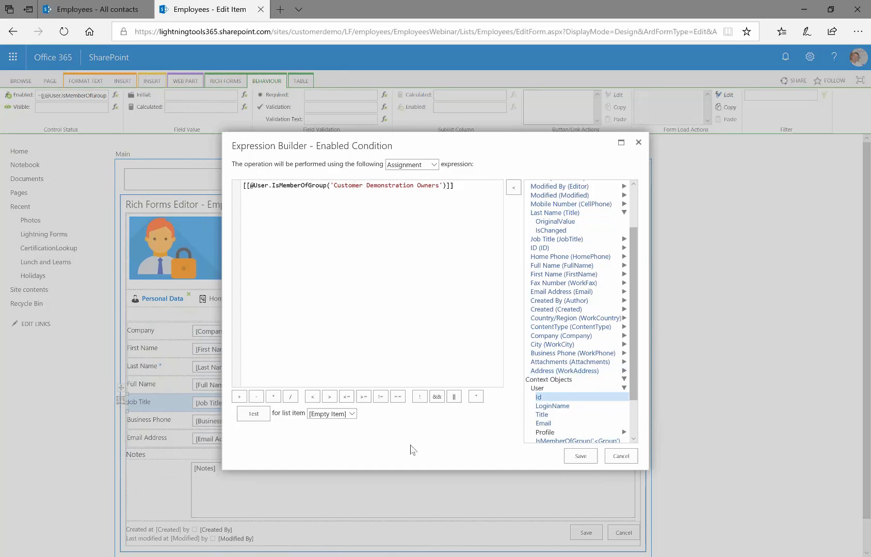
click(631, 462)
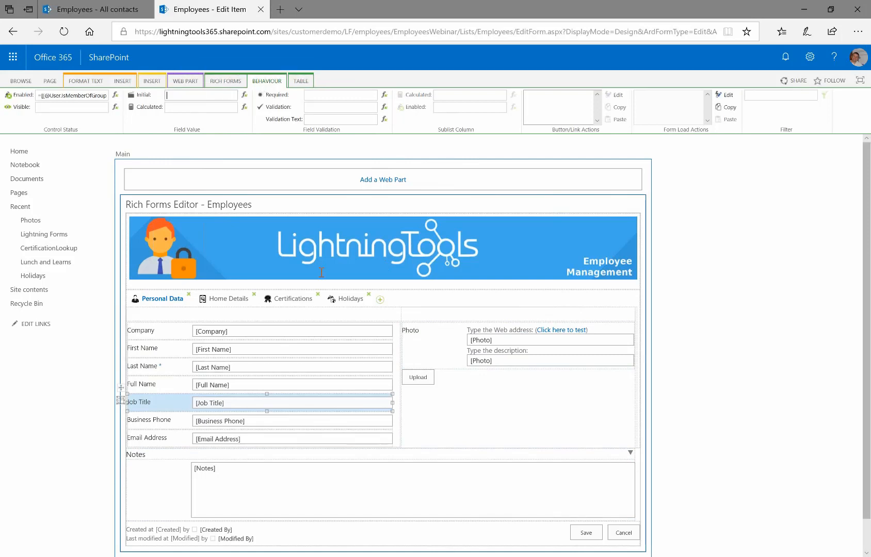
Step: Select Full Name to reveal its formula [[FirstName]] + " " + [[Title]]
click(229, 381)
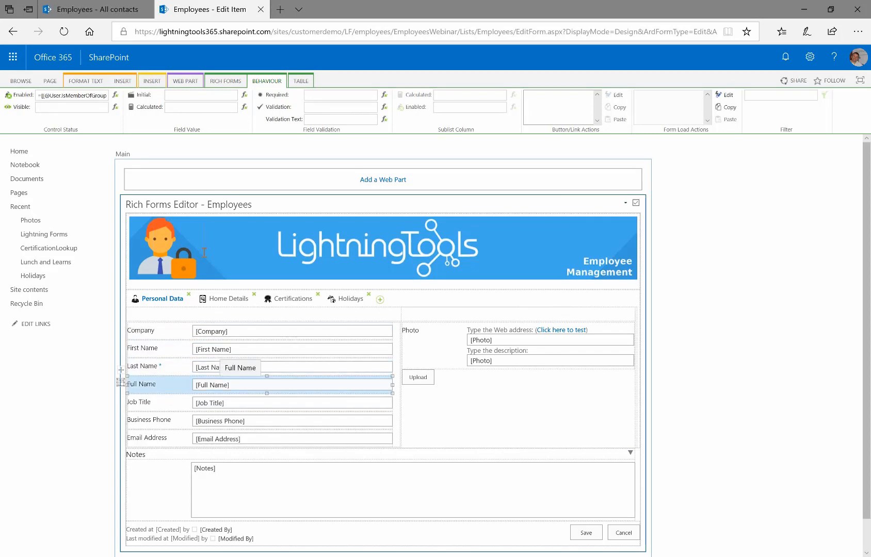
click(234, 384)
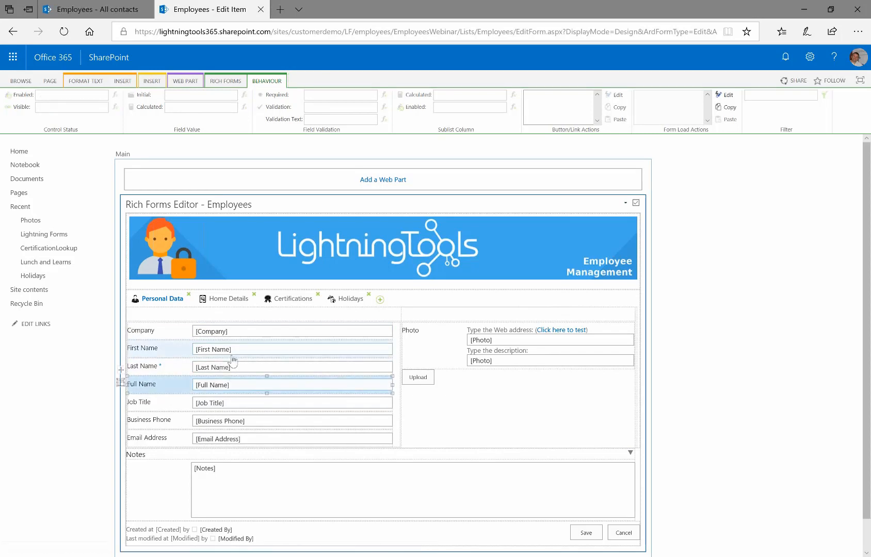
click(201, 418)
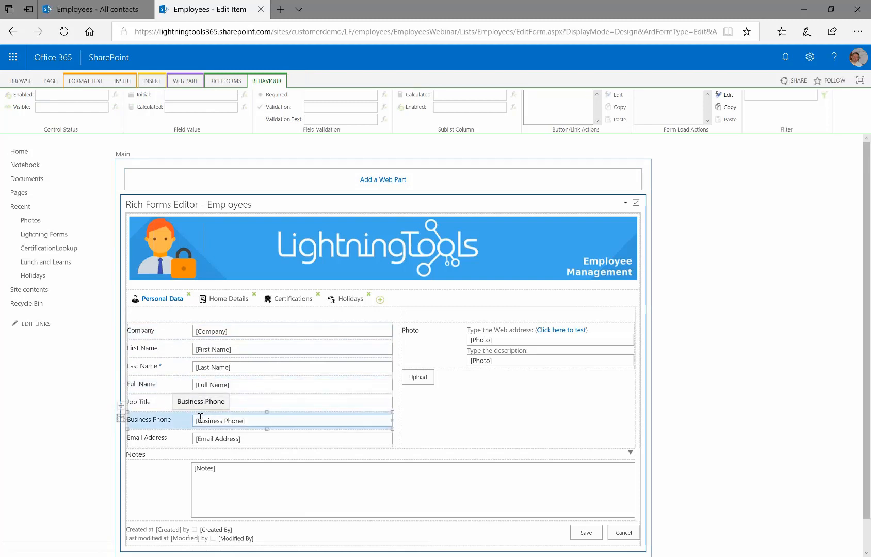
click(200, 386)
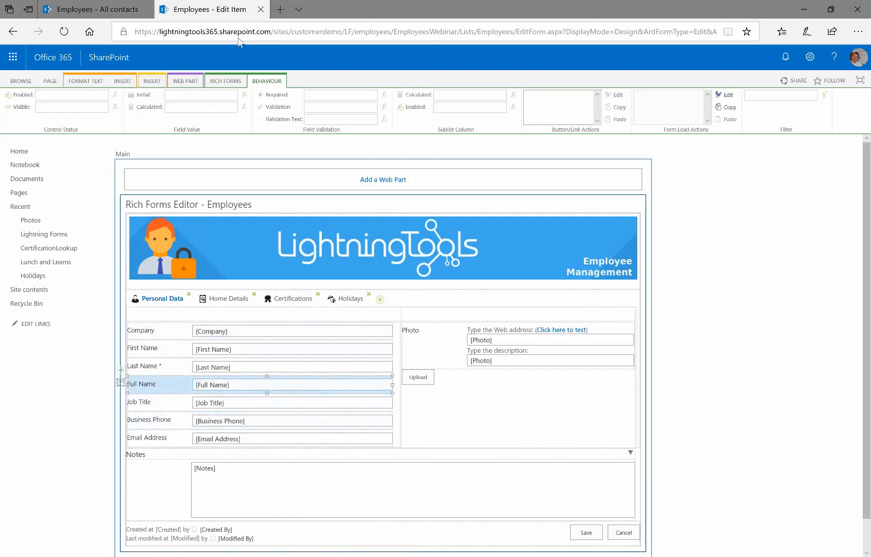
click(156, 407)
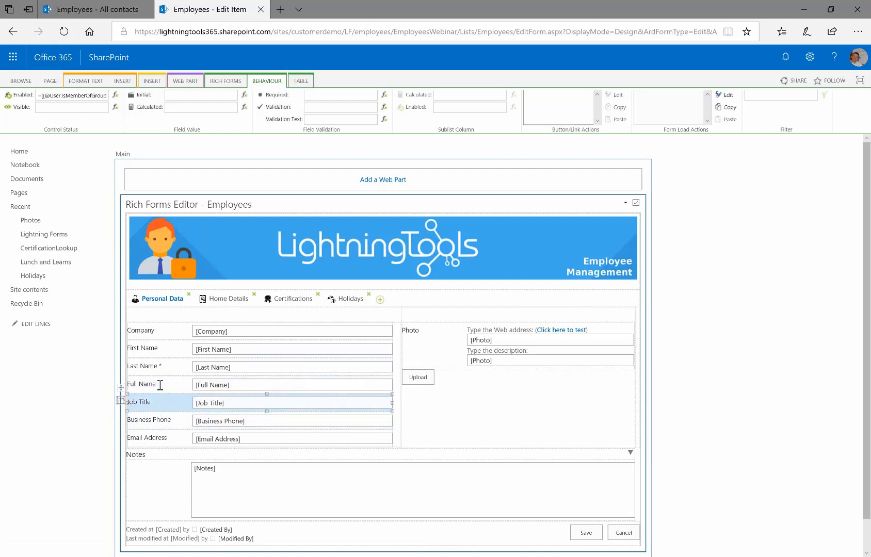
click(161, 385)
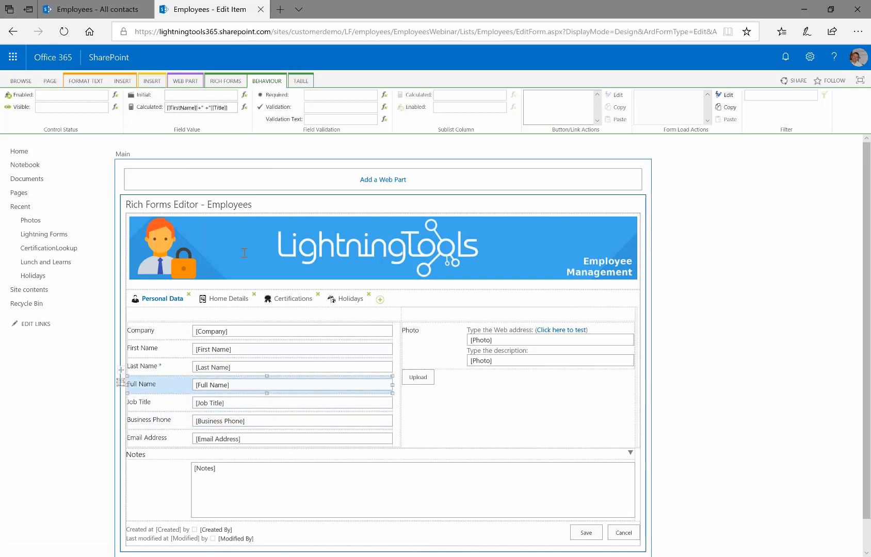
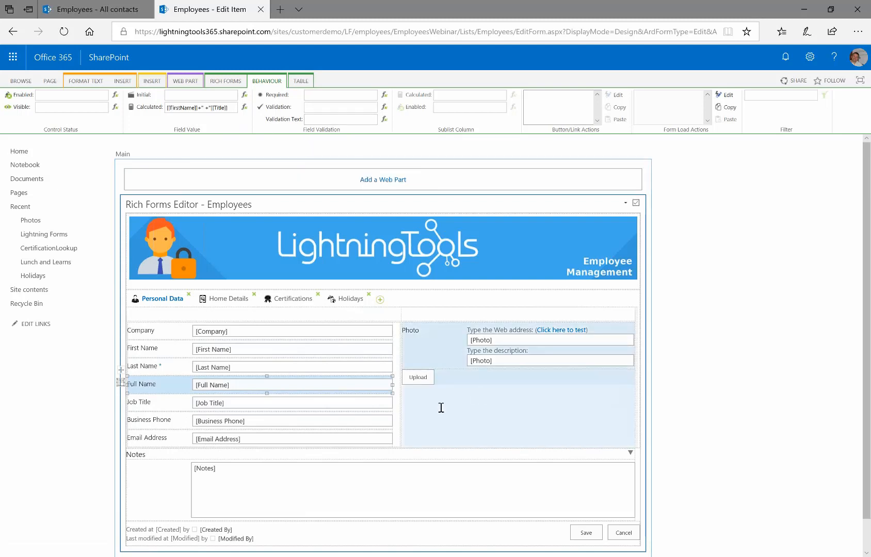
Step: Select the Upload button to show its Upload Photo and Message click actions
click(422, 382)
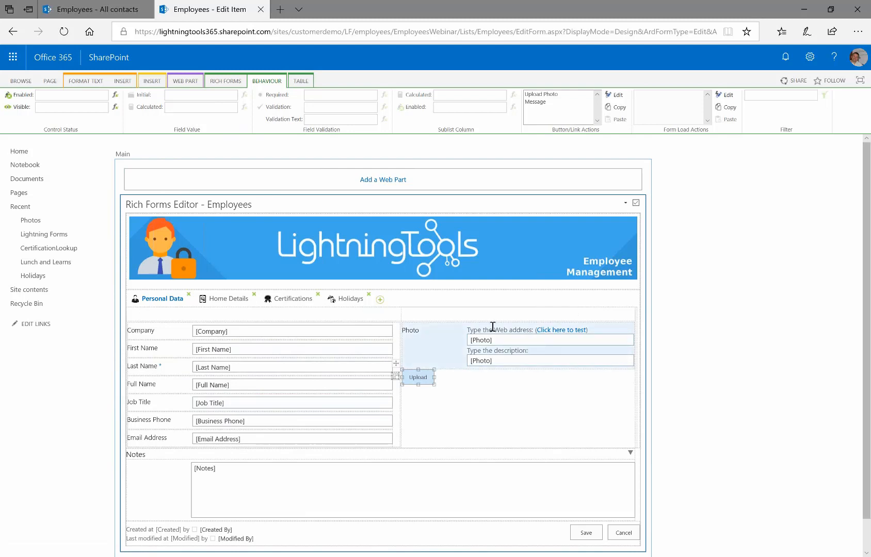
click(93, 10)
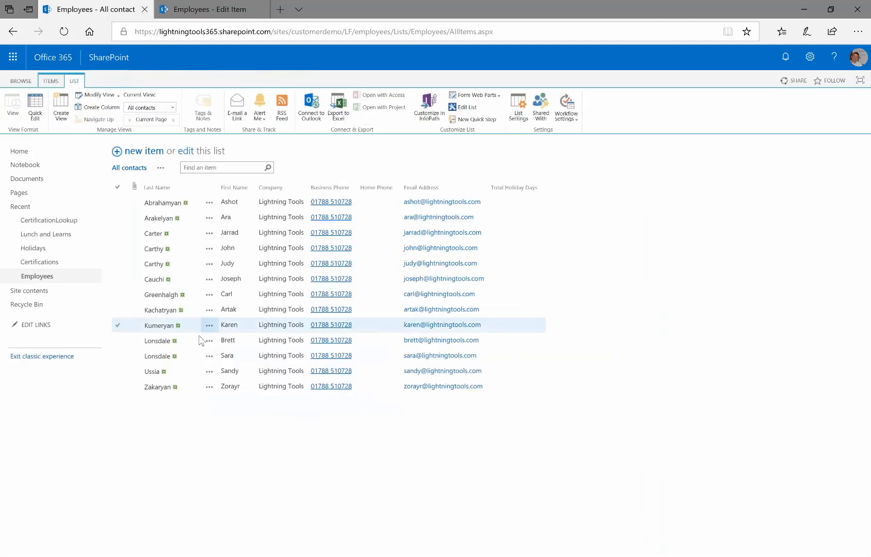
click(142, 152)
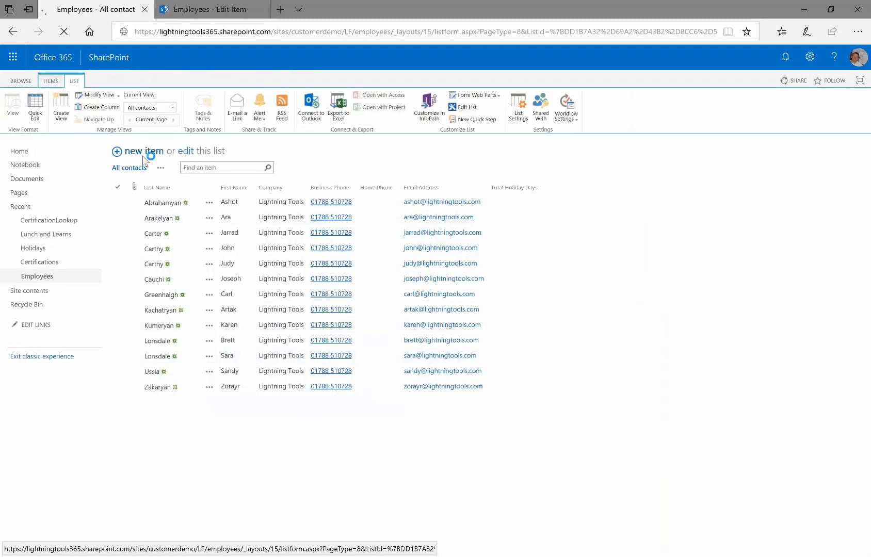
scroll(302, 266, down, 2)
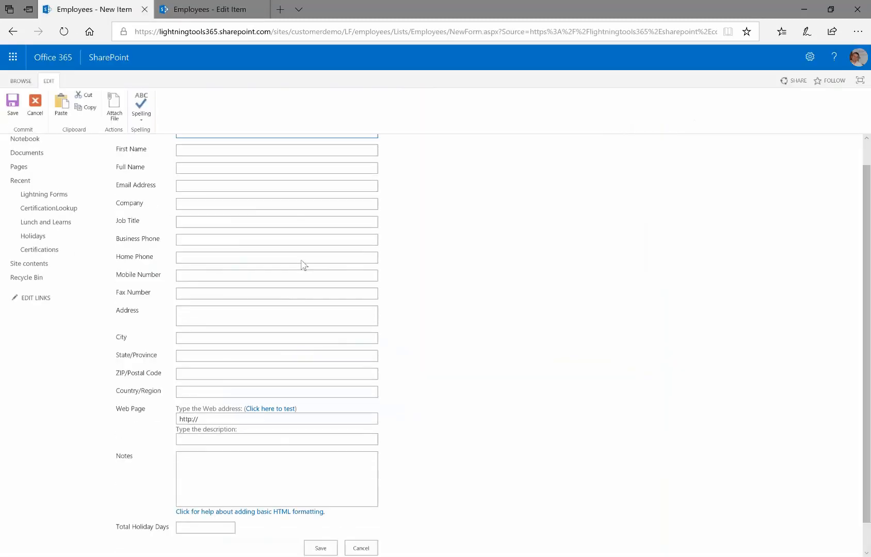
scroll(463, 318, up, 2)
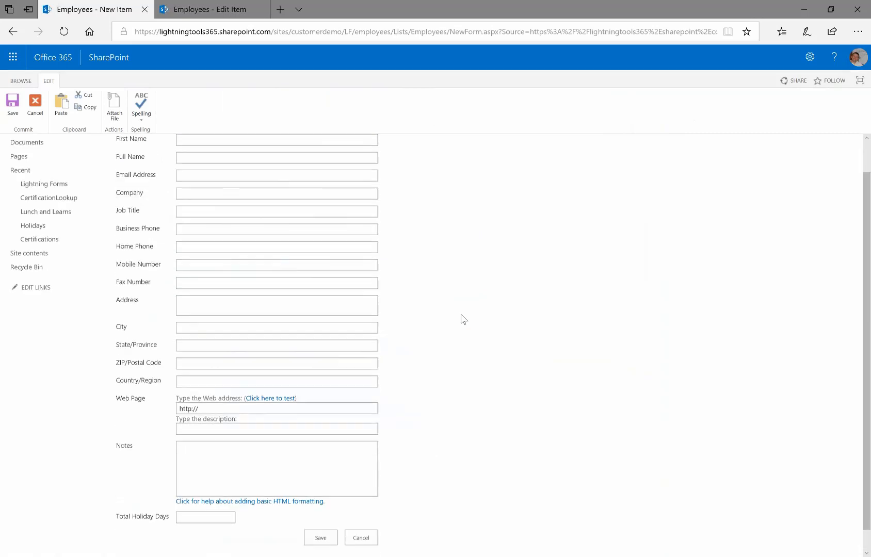
scroll(433, 433, down, 2)
click(365, 518)
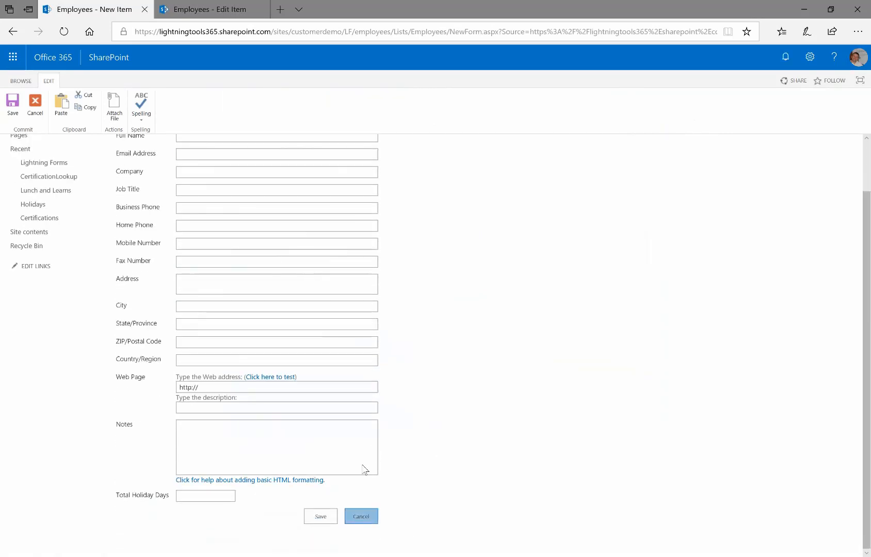
click(207, 9)
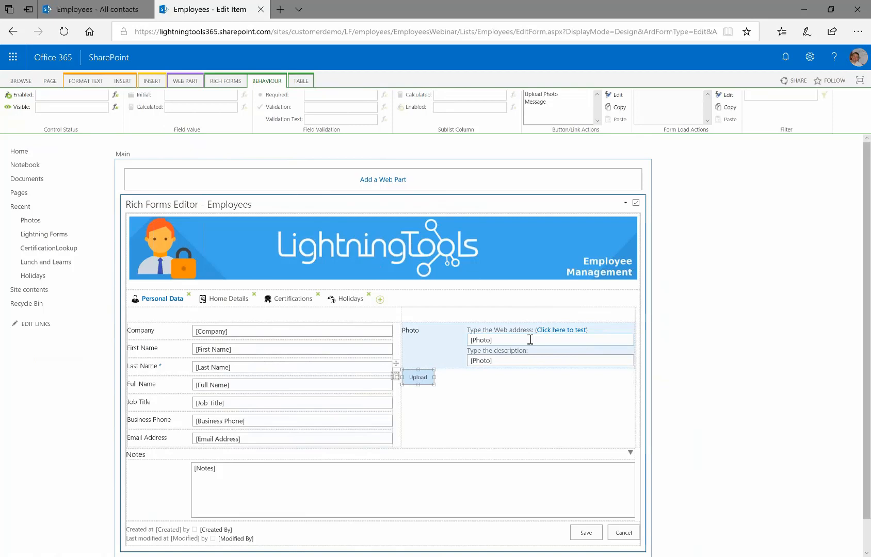
Step: Select the Upload button under Photo and review its Upload Photo and Message actions
click(453, 414)
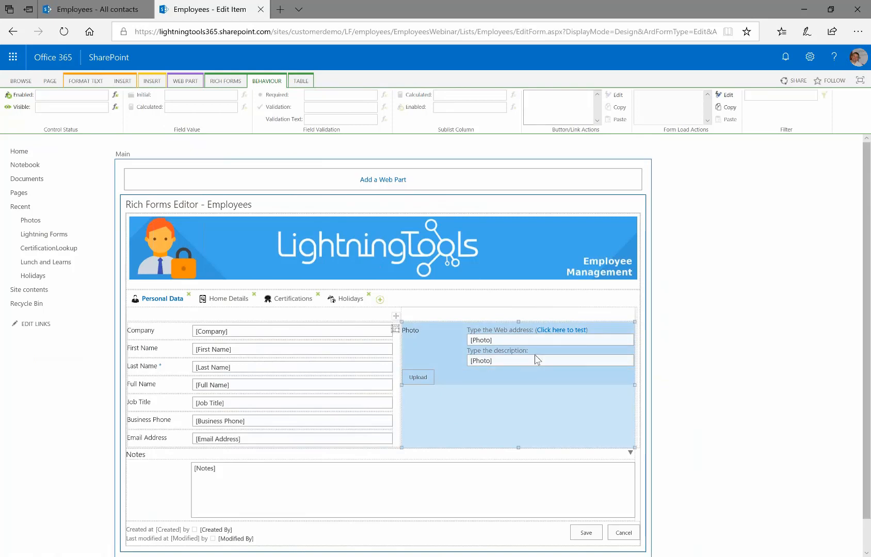
click(427, 383)
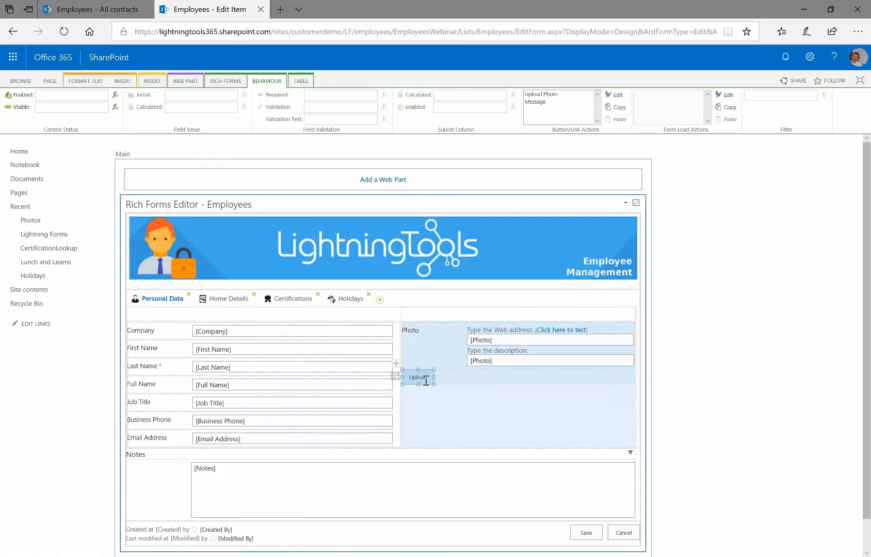
click(542, 94)
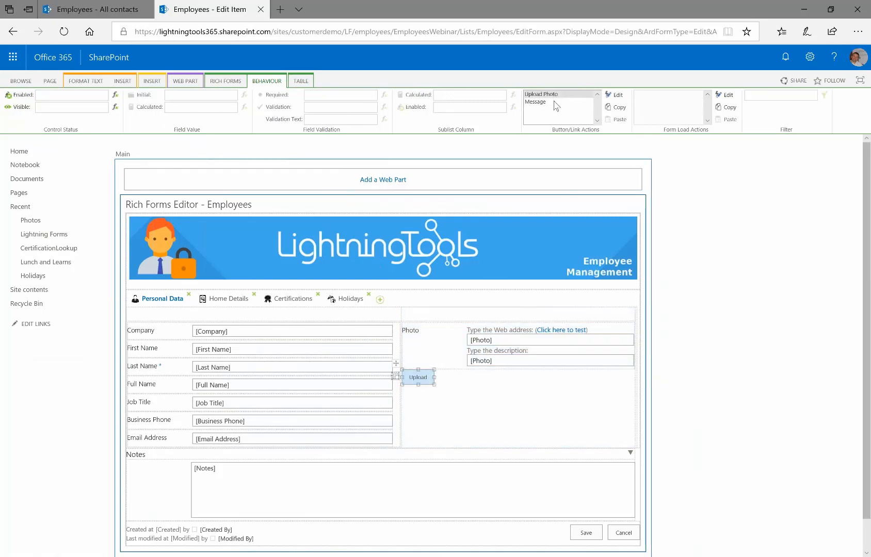
click(571, 103)
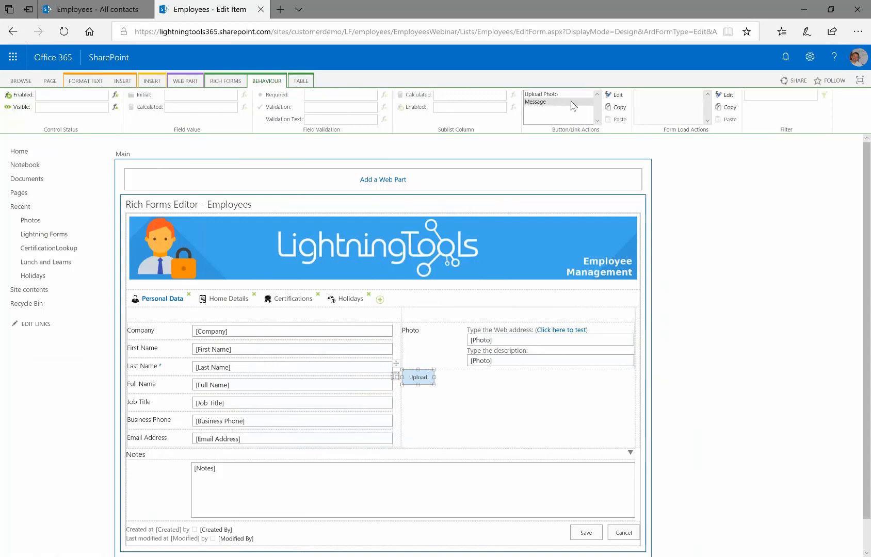
click(569, 95)
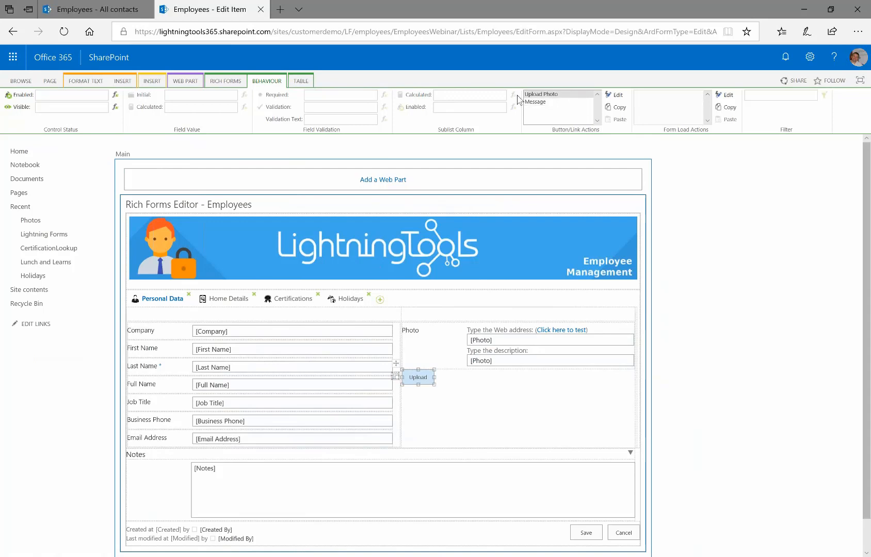
click(566, 102)
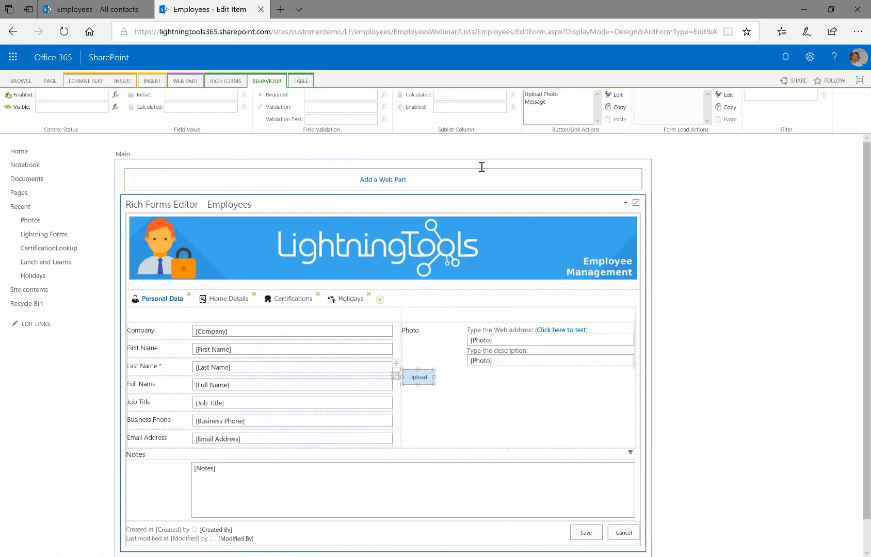
click(464, 404)
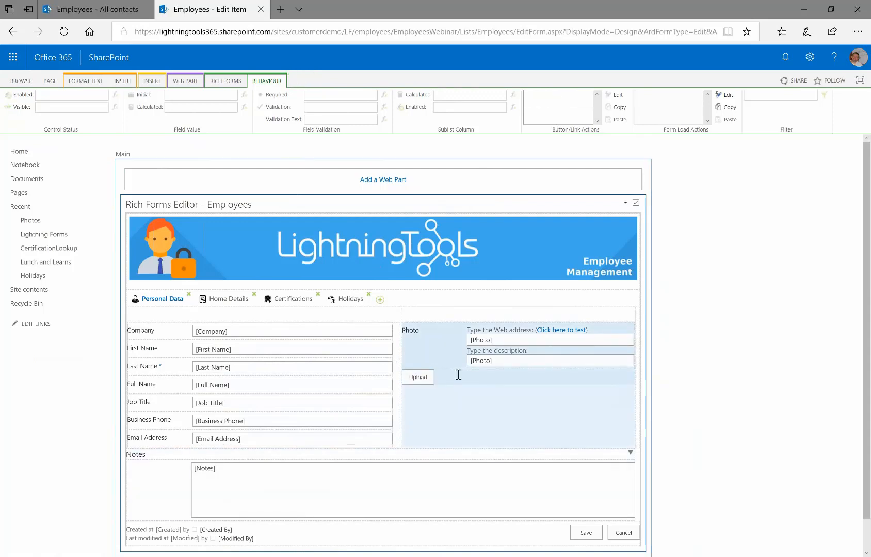
click(427, 380)
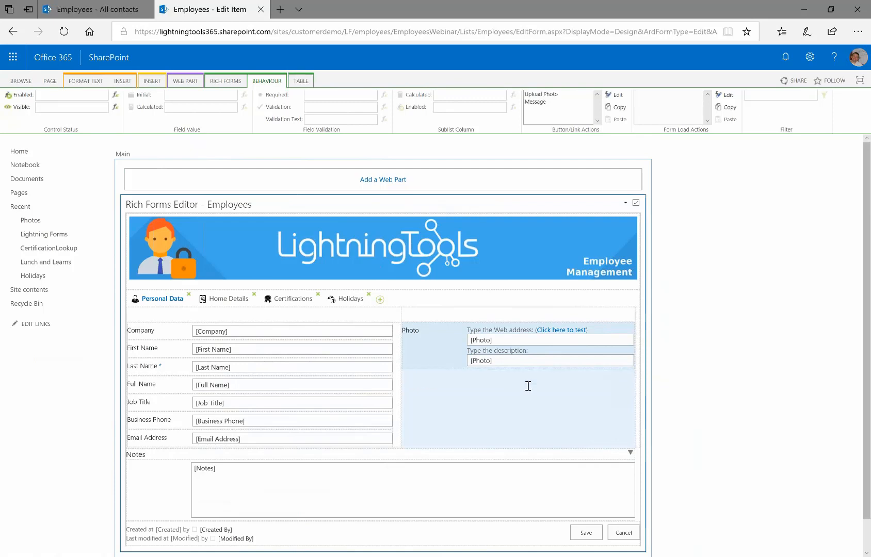
Step: Insert a Button with Actions into the empty Photo cell after previewing other button types
click(459, 378)
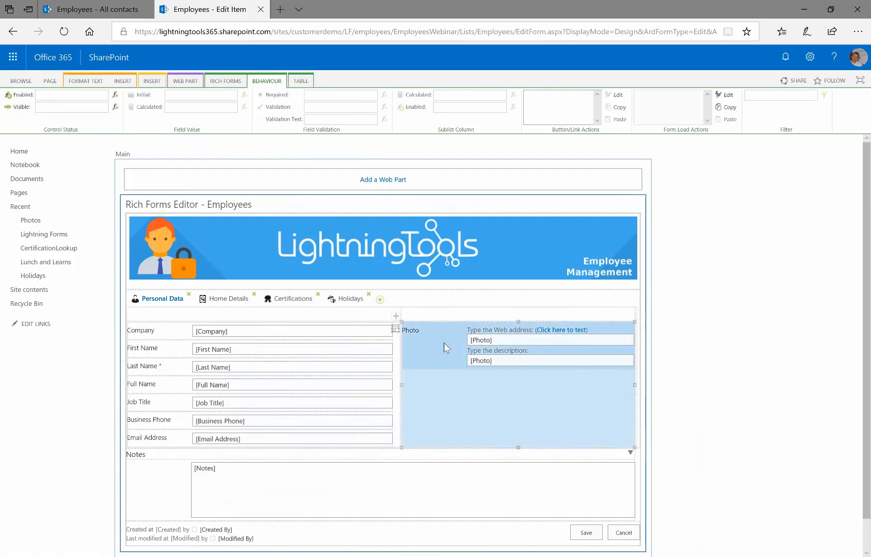
click(225, 81)
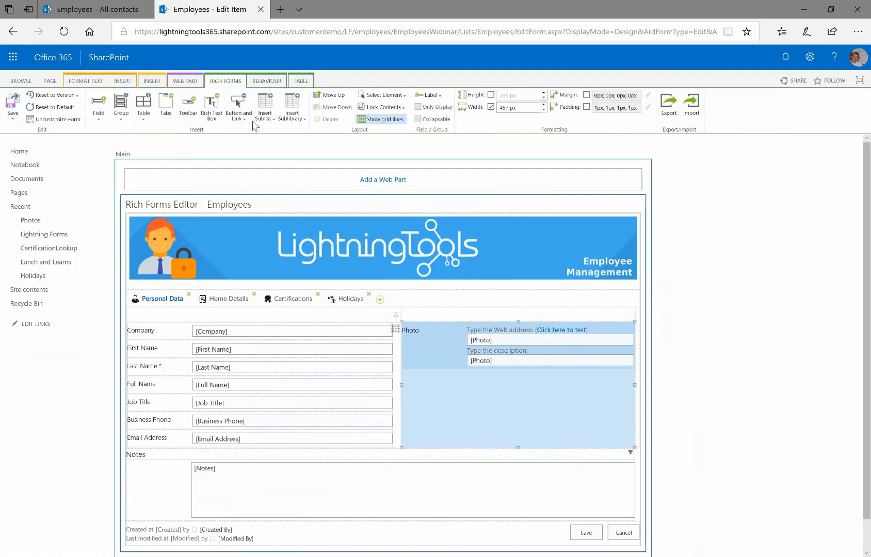
click(246, 118)
click(263, 133)
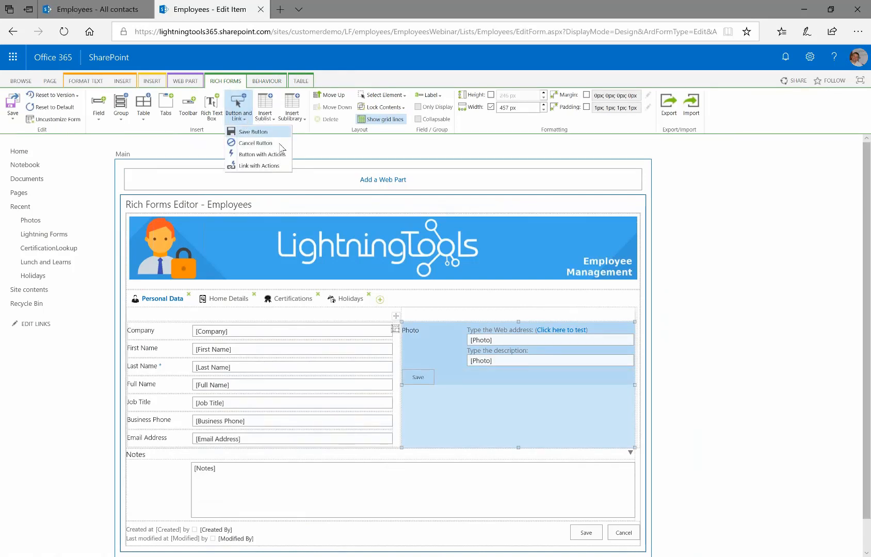
click(281, 154)
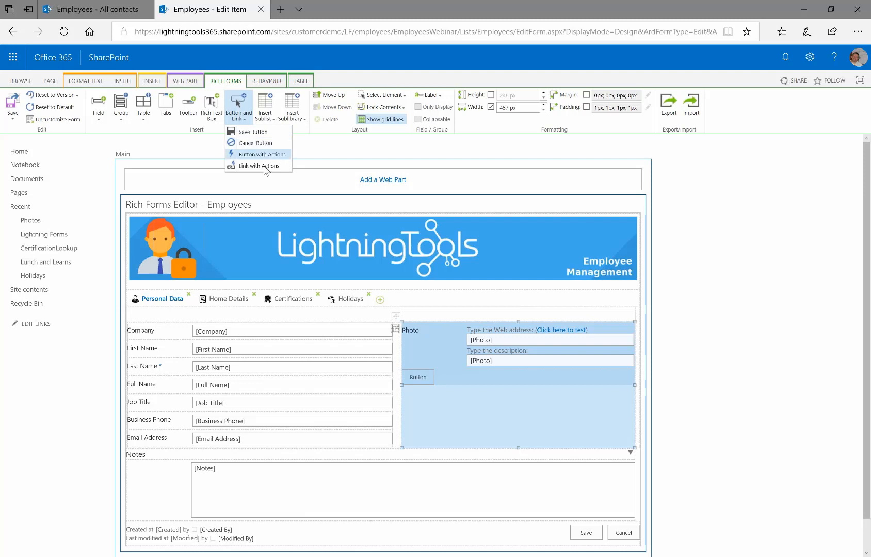
click(263, 165)
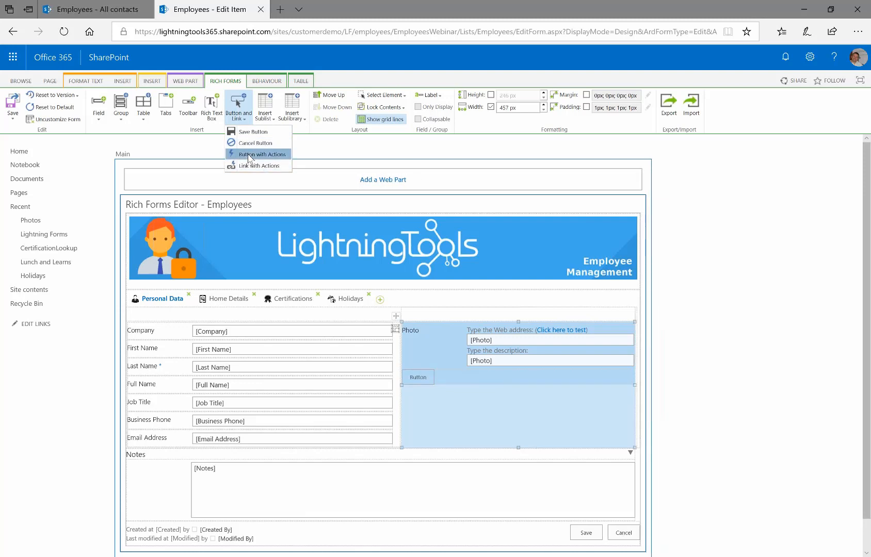
click(263, 155)
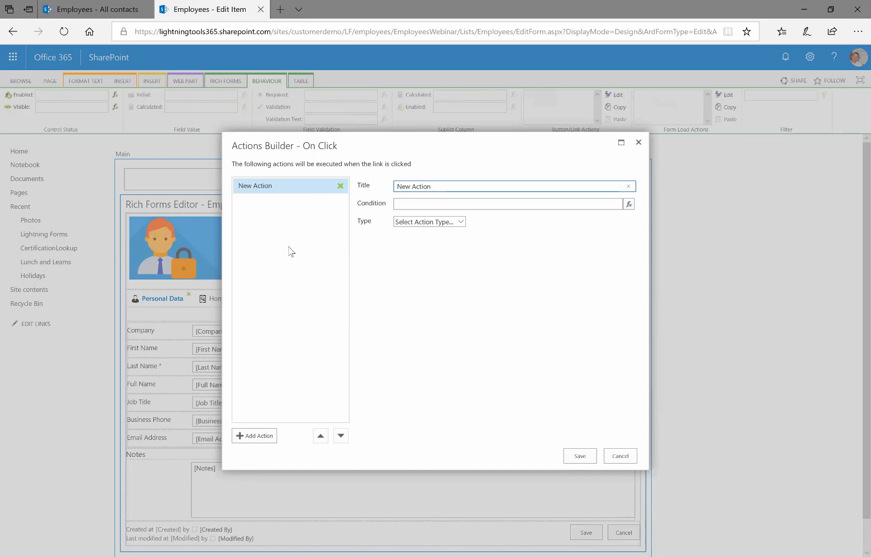
Step: Title the first action 'Save Form' and set its type to Save Form
key(ctrl+a)
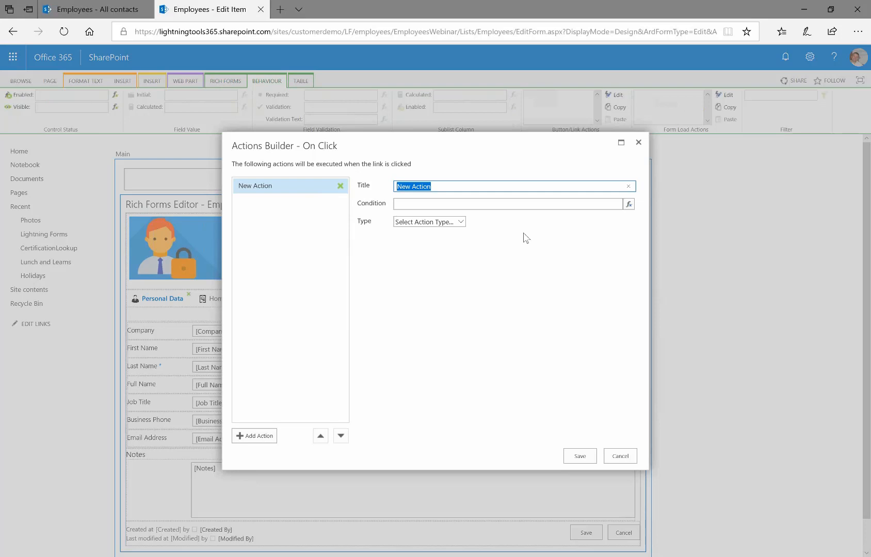
text(Sa)
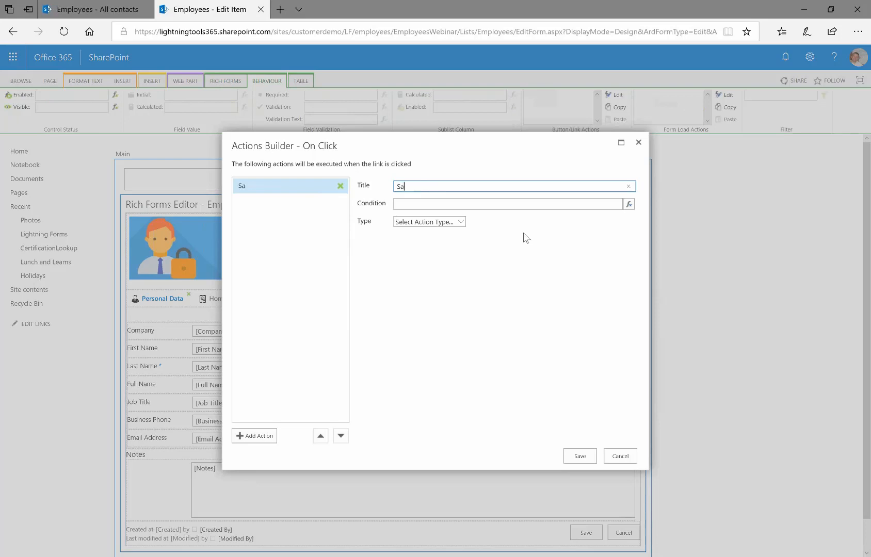
text(ve Form)
click(459, 223)
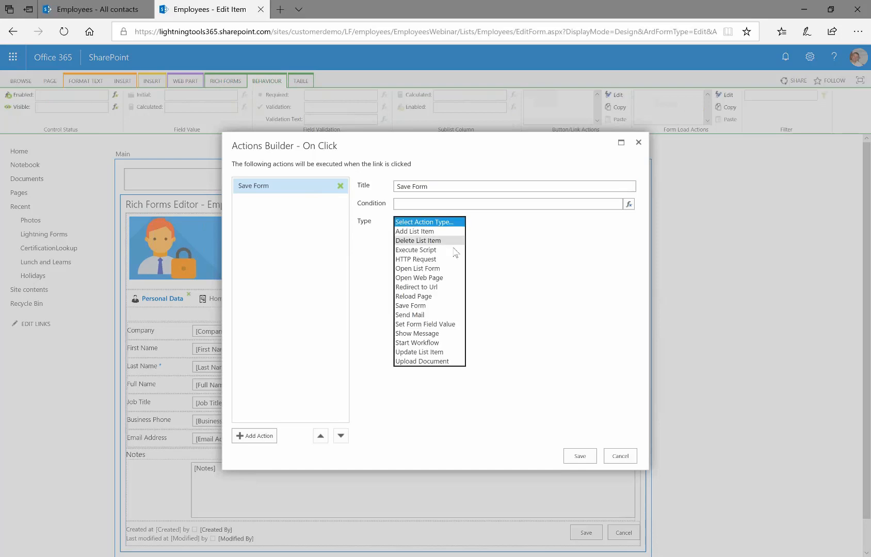
click(437, 307)
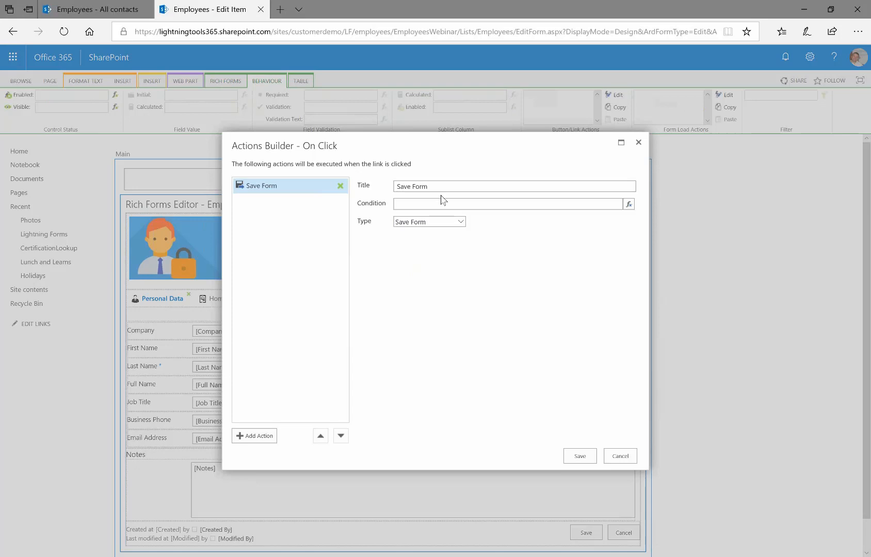
Step: Add a second action titled 'Display Message'
click(262, 436)
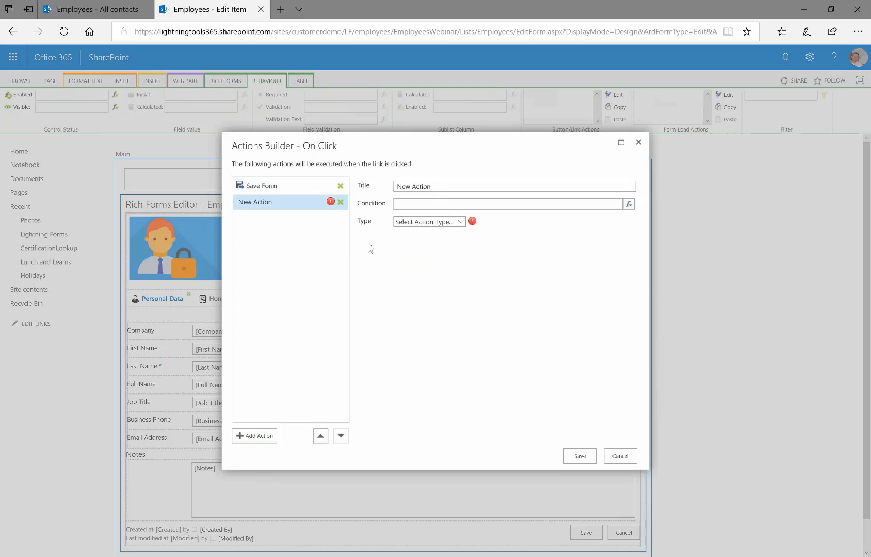
drag(443, 186, 387, 185)
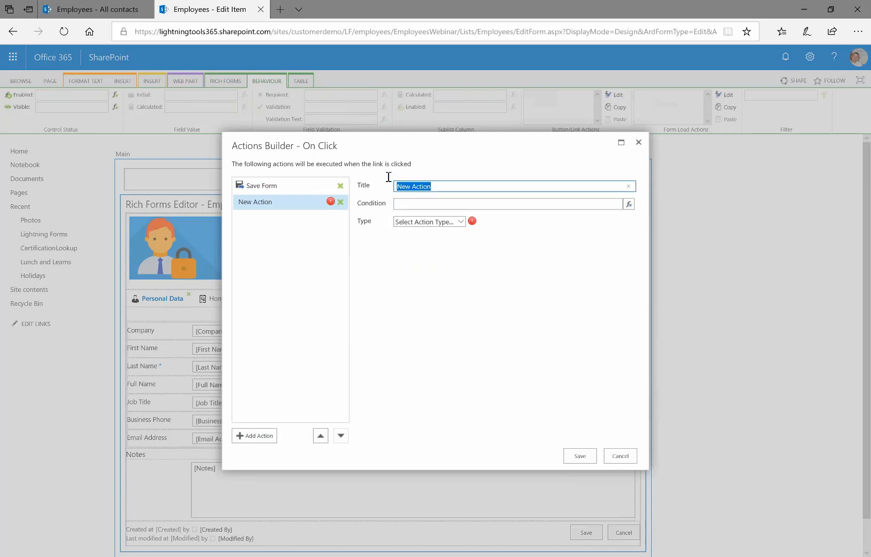
text(Display)
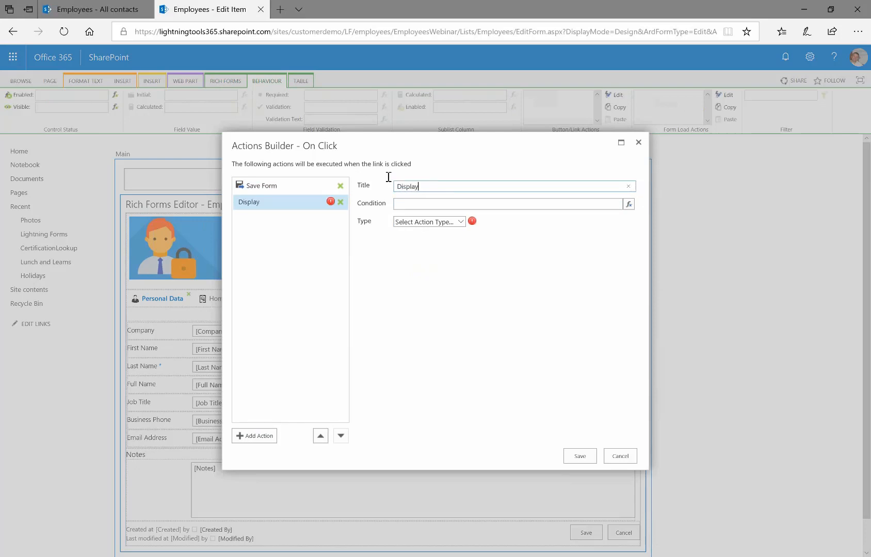
text( Message)
Step: Set Display Message to Show Message with the 100 x 100 photo tip, shown as a Dialog
click(459, 222)
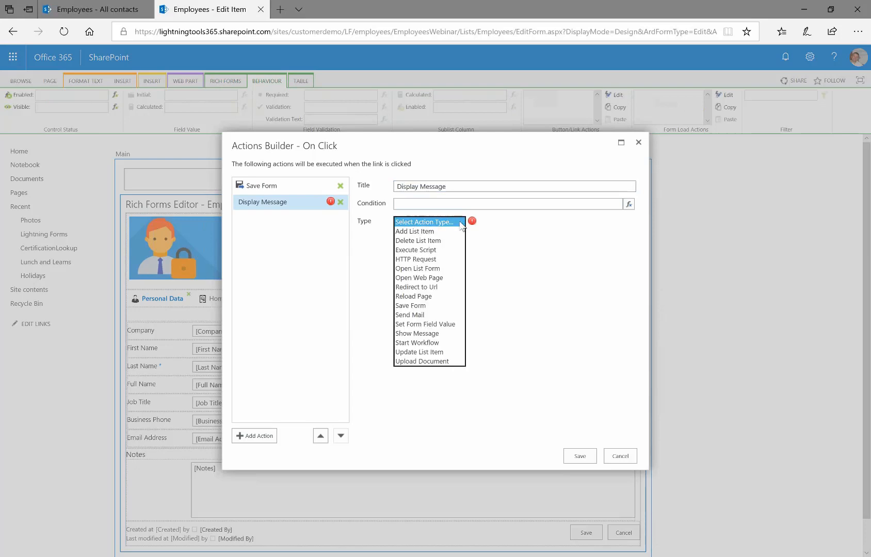
click(433, 334)
click(454, 258)
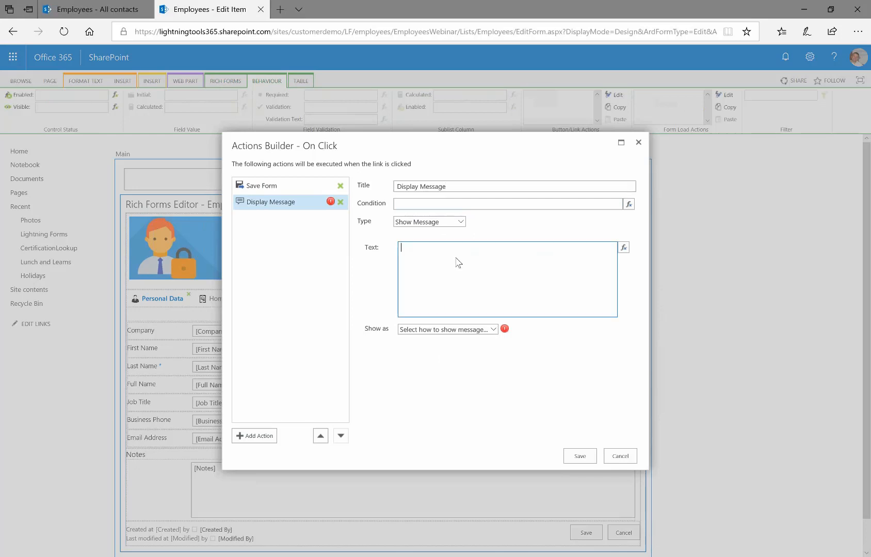
text(For best results upload a photograph of size 100 x 100)
click(593, 350)
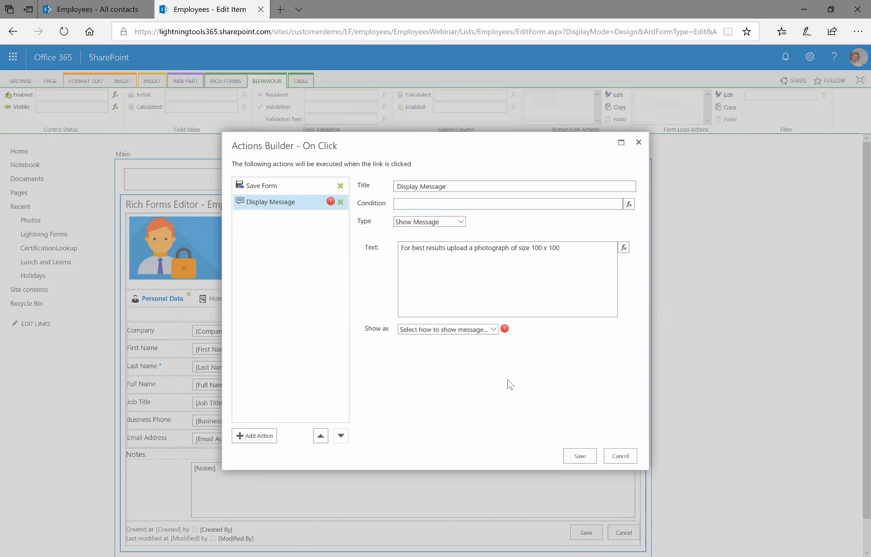
click(493, 329)
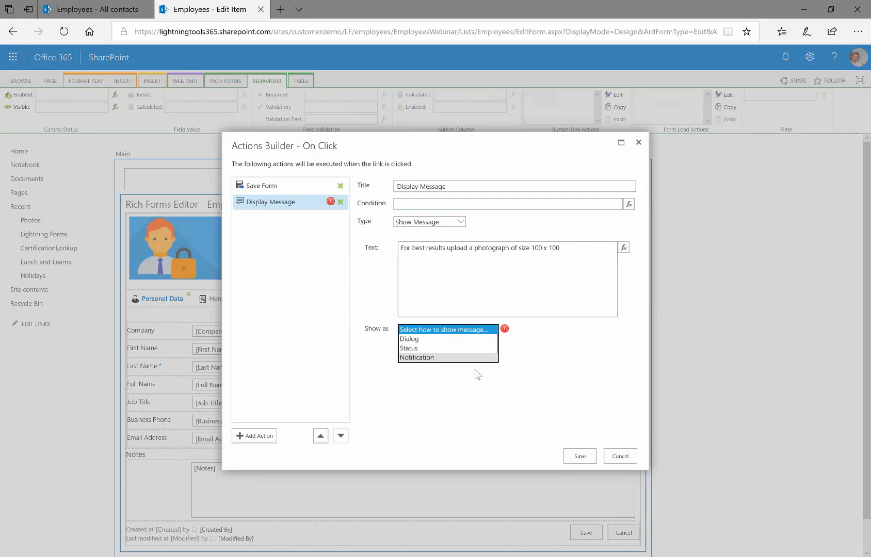
click(447, 339)
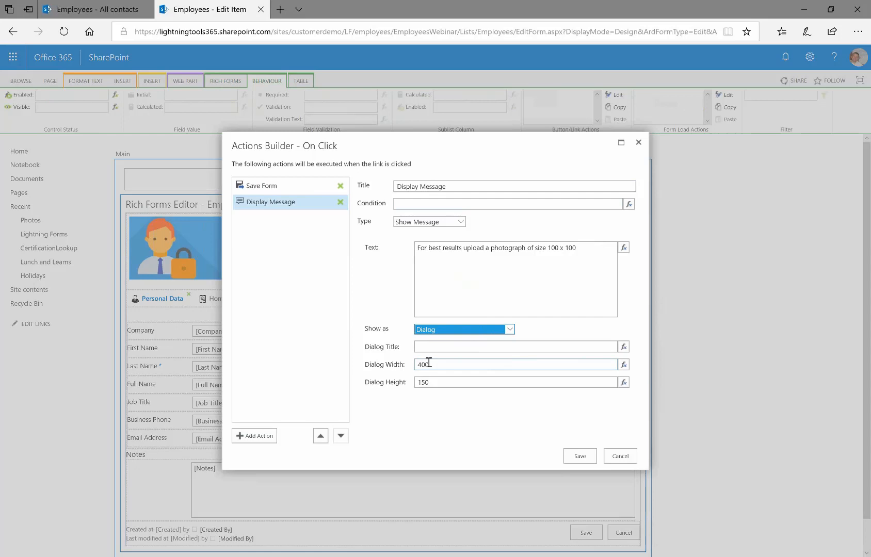
Step: Add a third action titled 'Upload Photo' with the Upload Document type
click(249, 436)
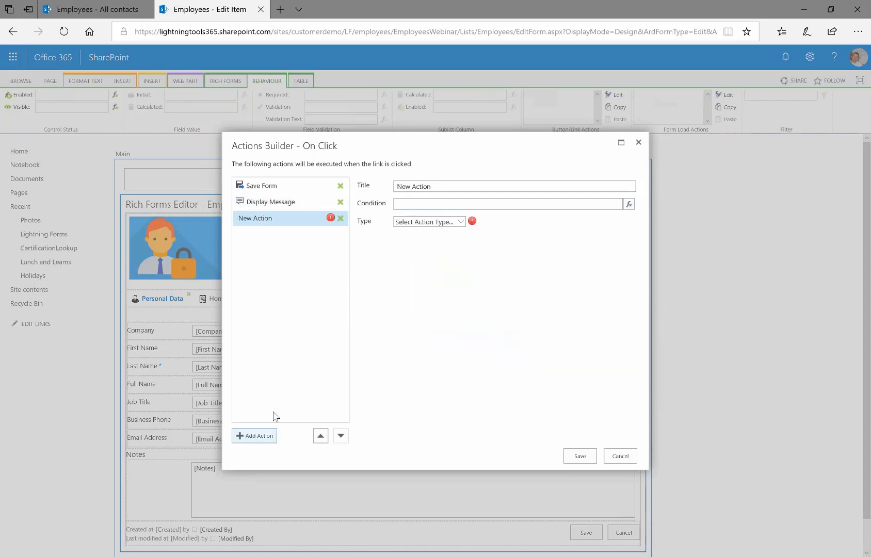
drag(457, 193, 388, 190)
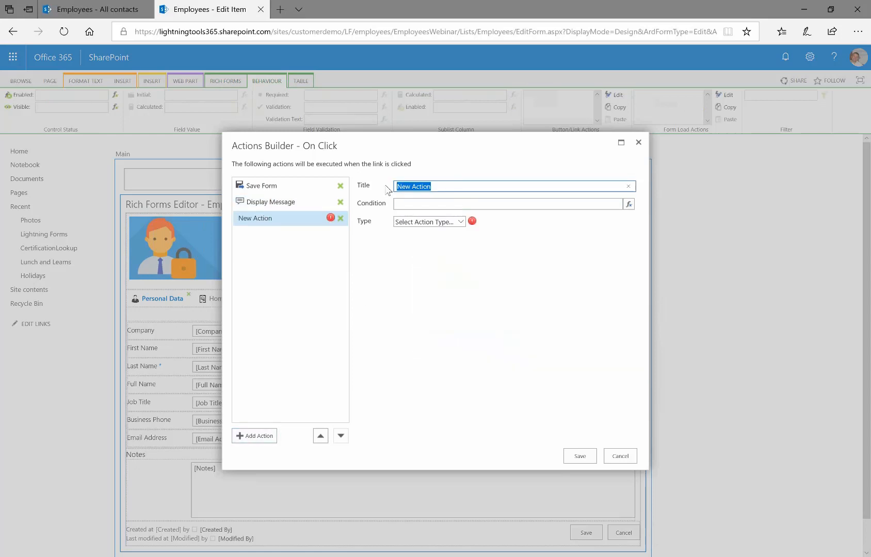
text(Upload Photo)
click(460, 222)
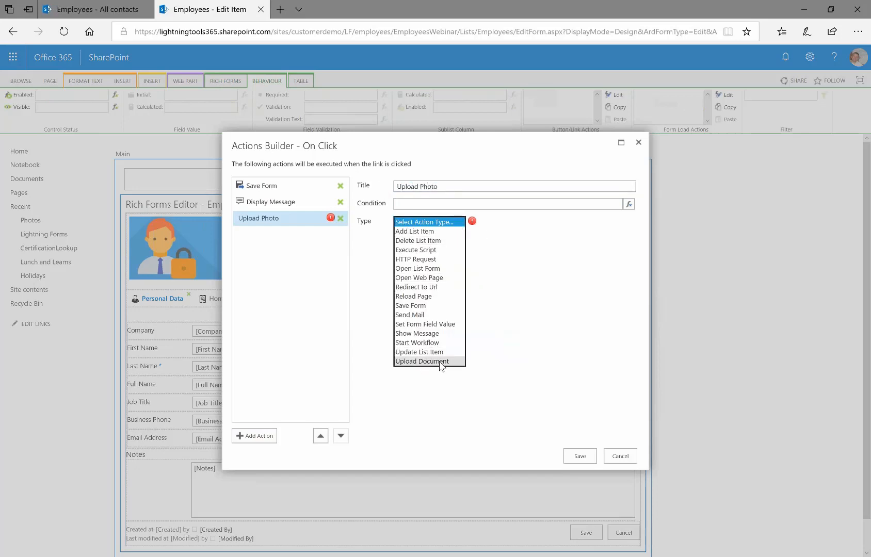
click(441, 362)
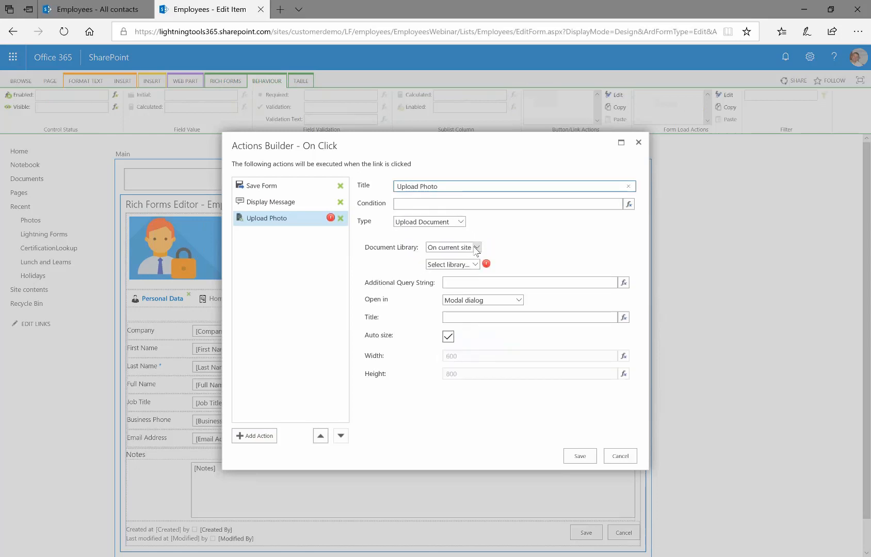
Step: Upload to the Photos library in a modal dialog titled 'Upload Photo'
click(475, 265)
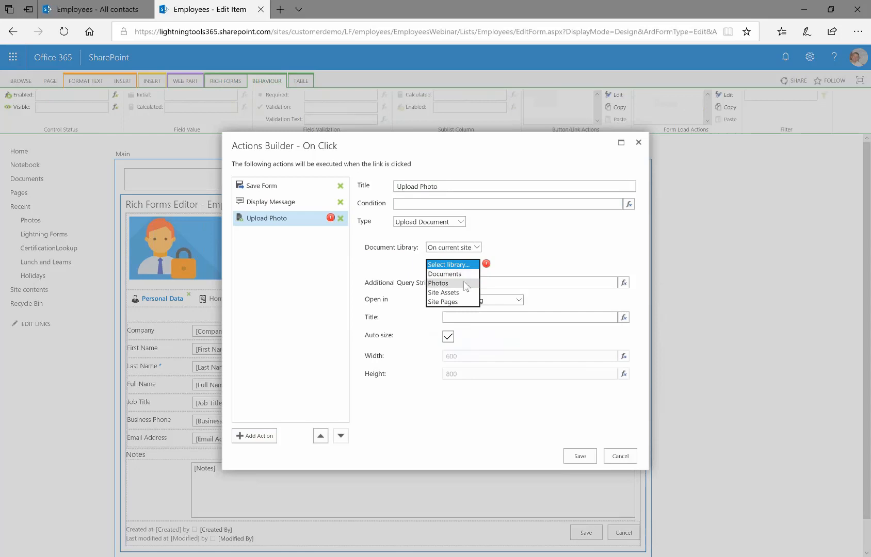
click(464, 283)
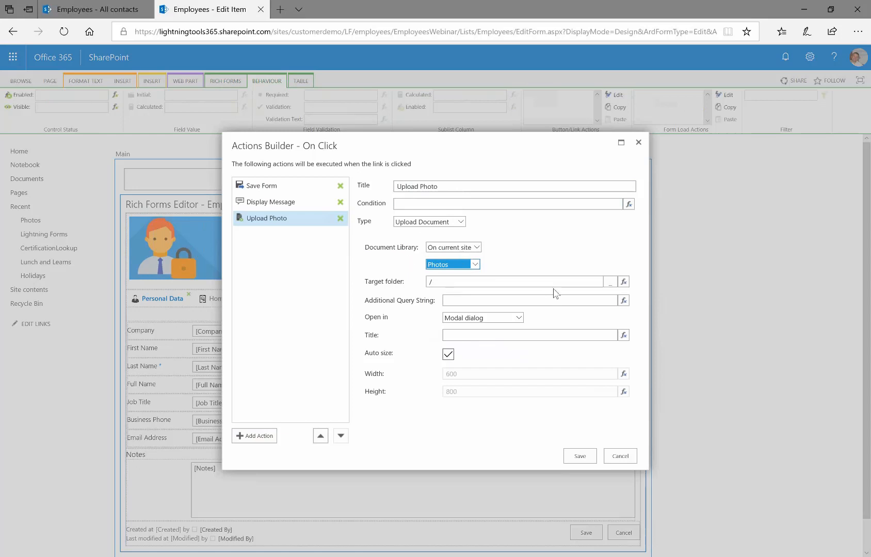
click(378, 324)
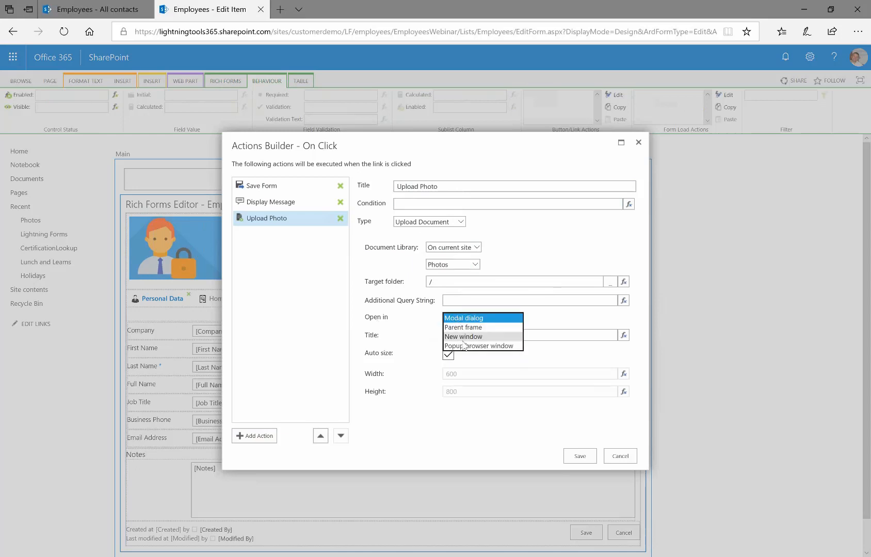
key(Escape)
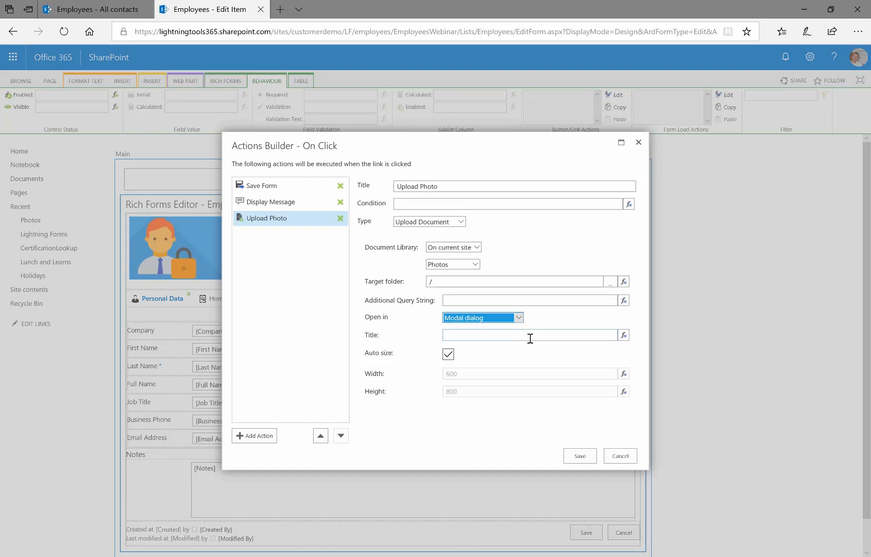
click(530, 339)
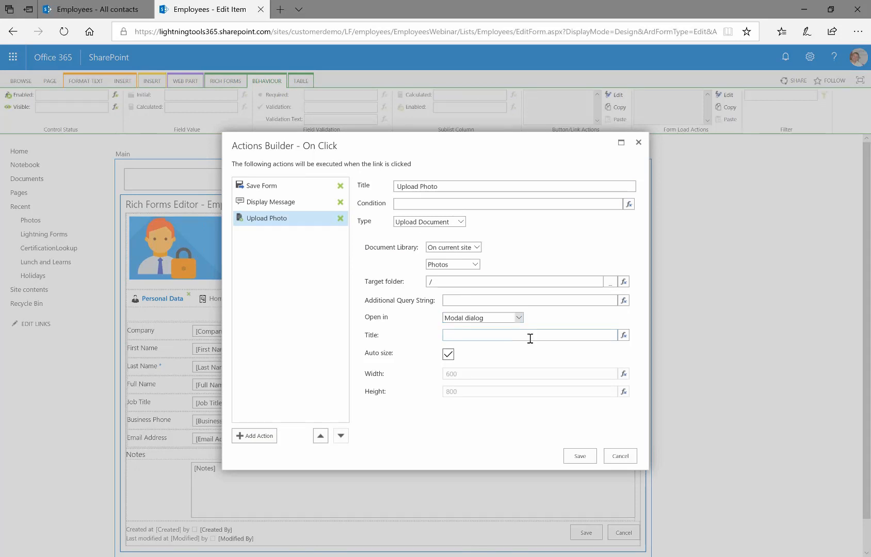
text(Upload Photo)
click(431, 448)
Step: Add a fourth action titled 'Reload Page' with the Reload Page type
click(267, 438)
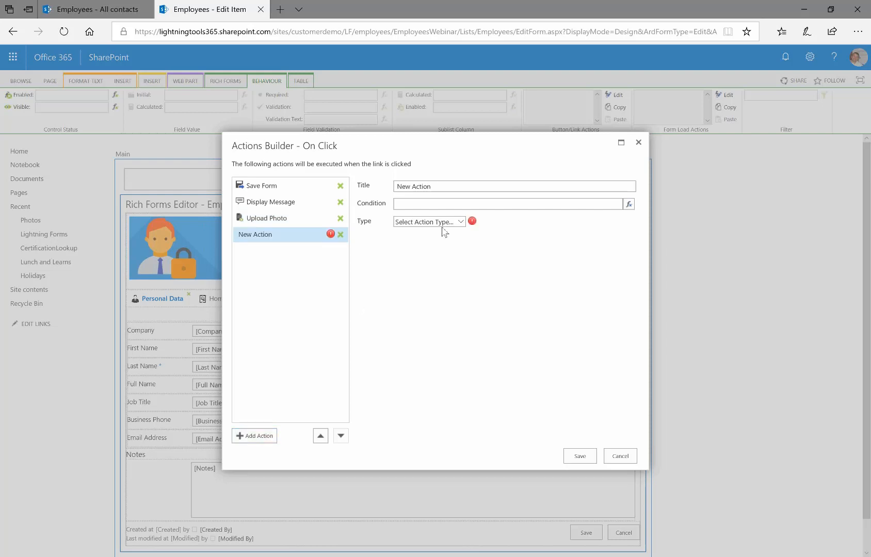
click(454, 188)
key(ctrl+a)
text(Reload Page)
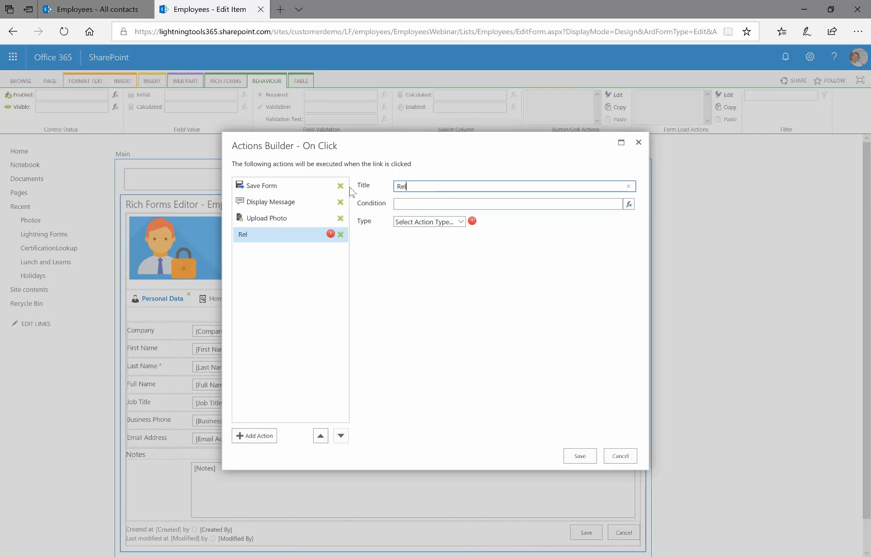
click(462, 222)
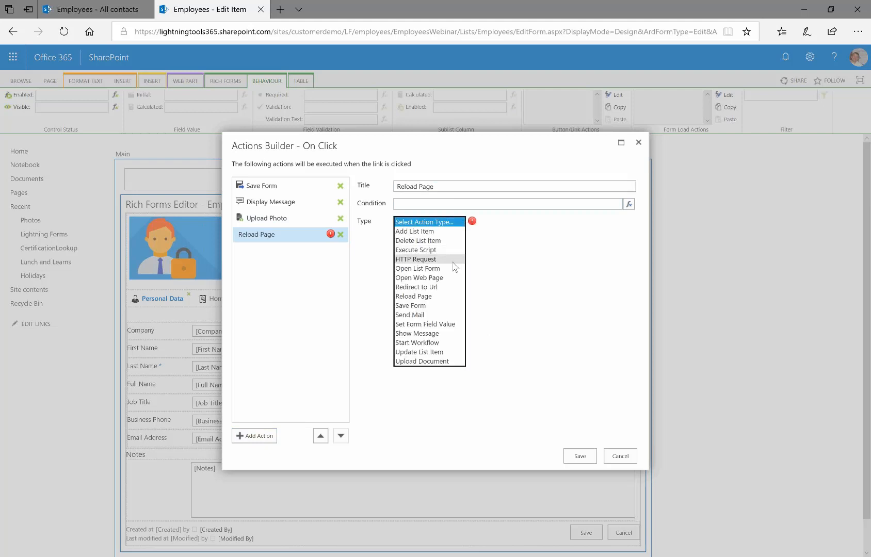
click(421, 296)
click(256, 436)
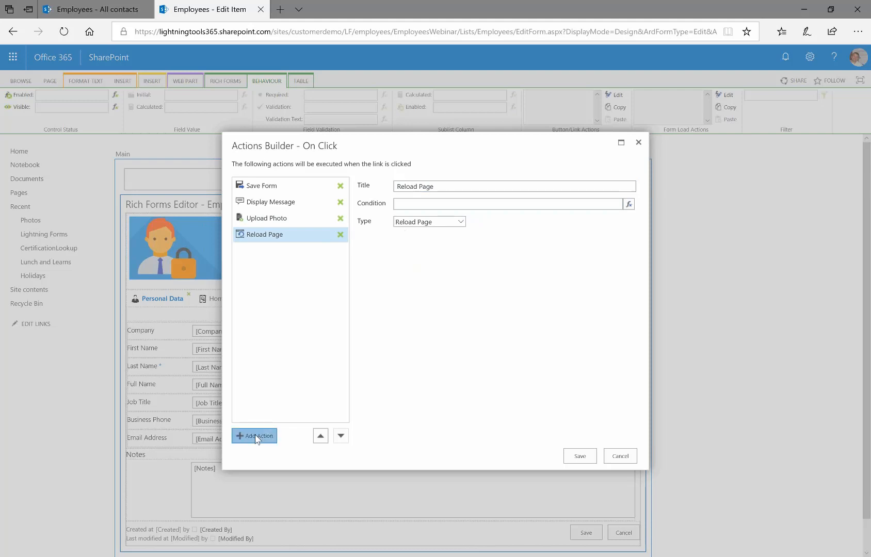
Step: Set the new fifth action to Send Mail, dismissing the Reload Page-last warnings
click(462, 335)
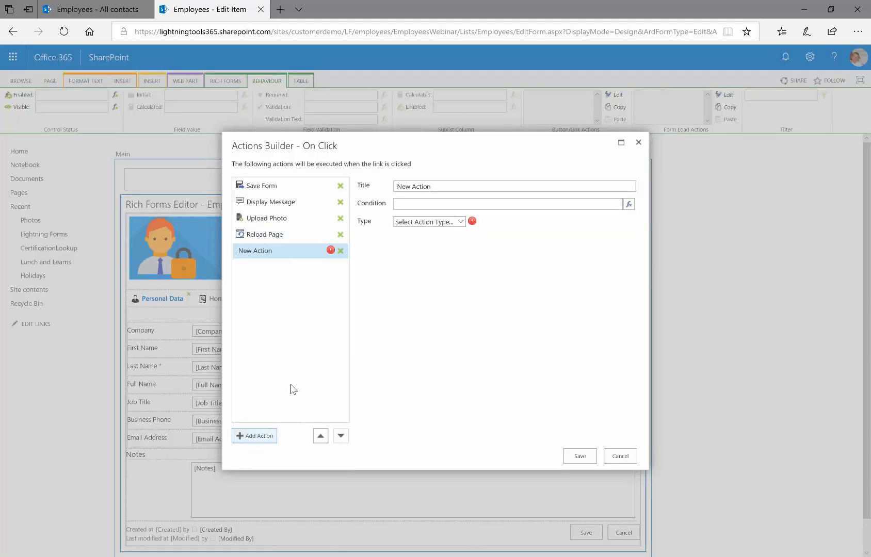
click(462, 225)
click(461, 222)
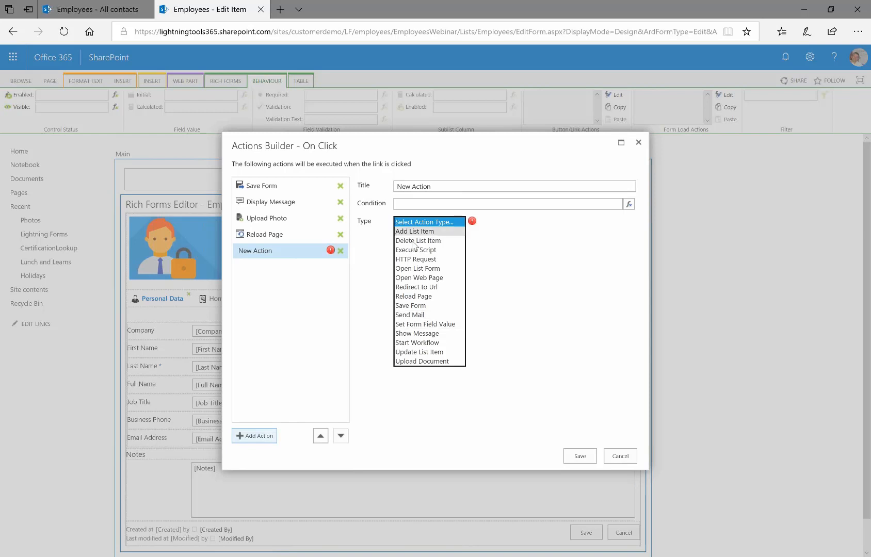
click(417, 316)
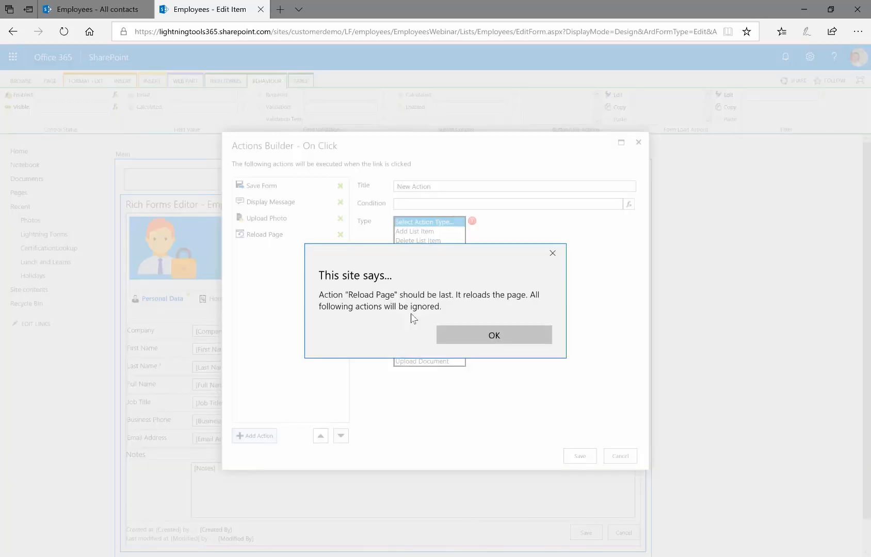
click(471, 335)
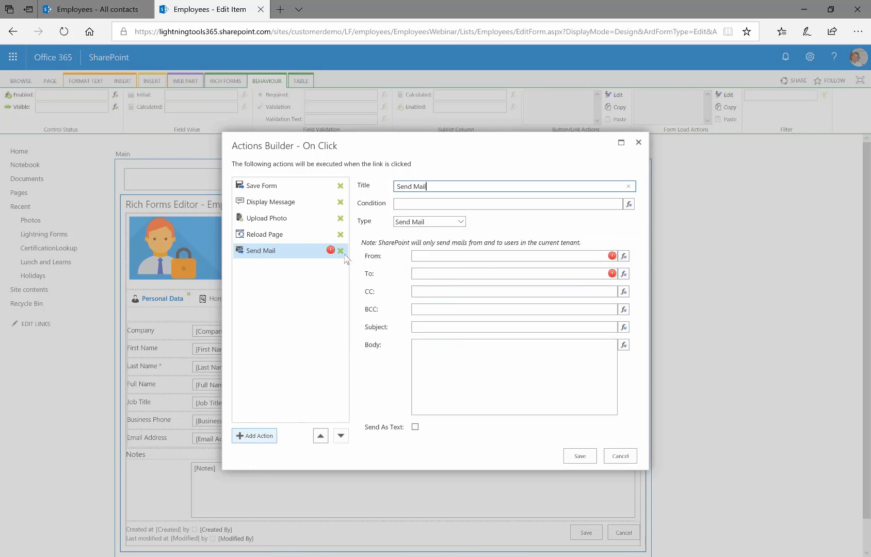
Step: Switch the fifth action to Add List Item, then delete it so Reload Page ends the sequence
click(431, 222)
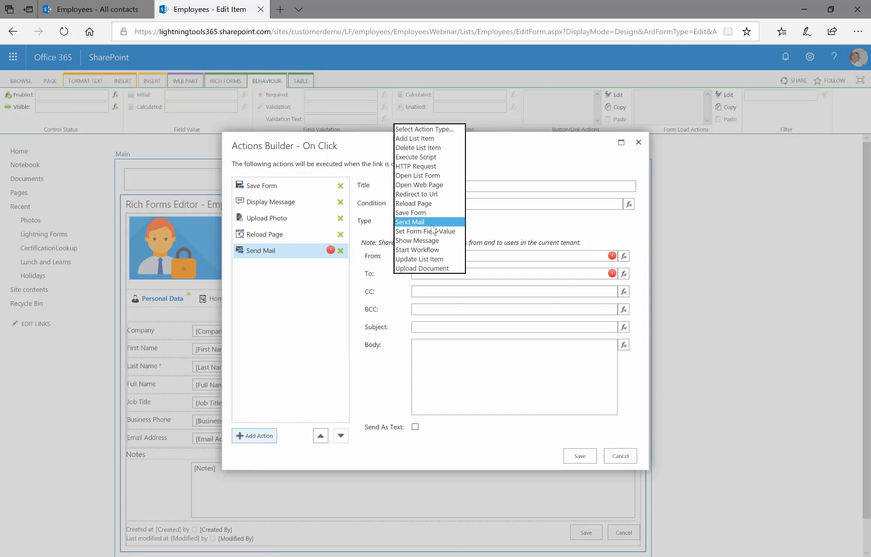
click(433, 139)
click(495, 335)
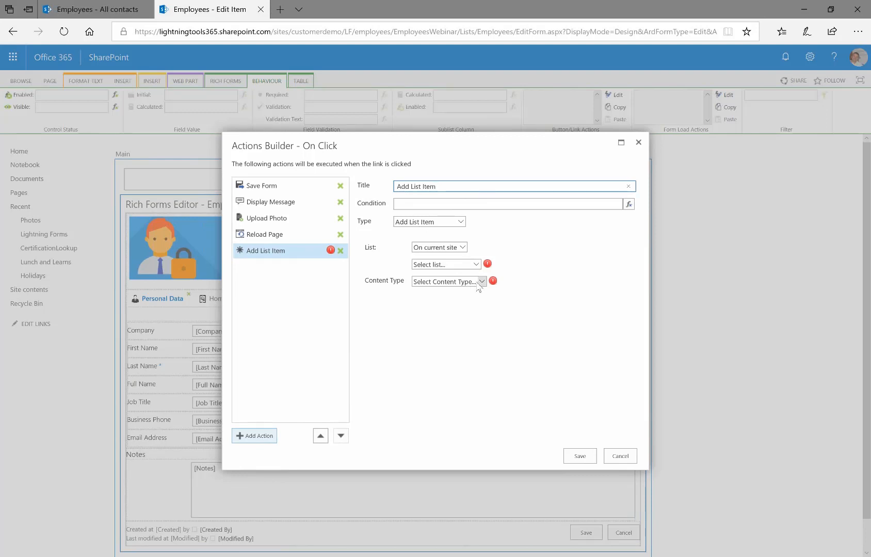
click(460, 223)
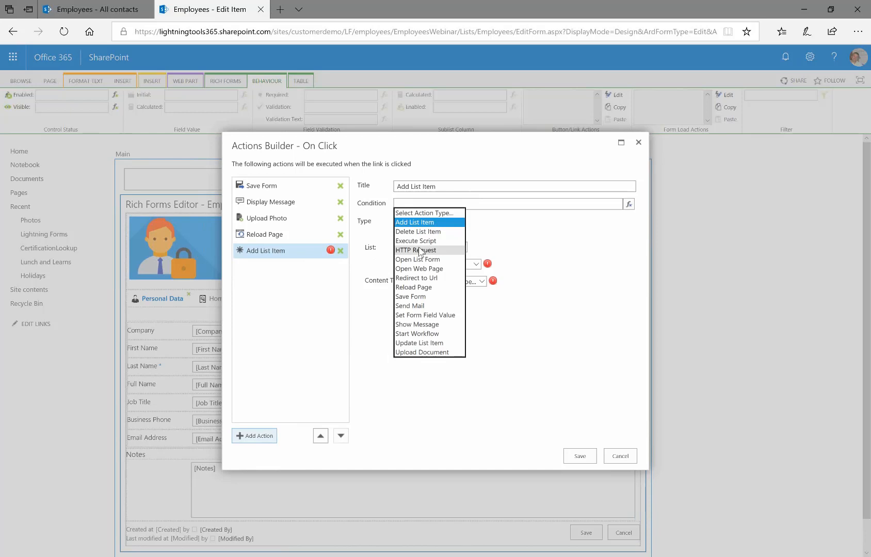
click(544, 381)
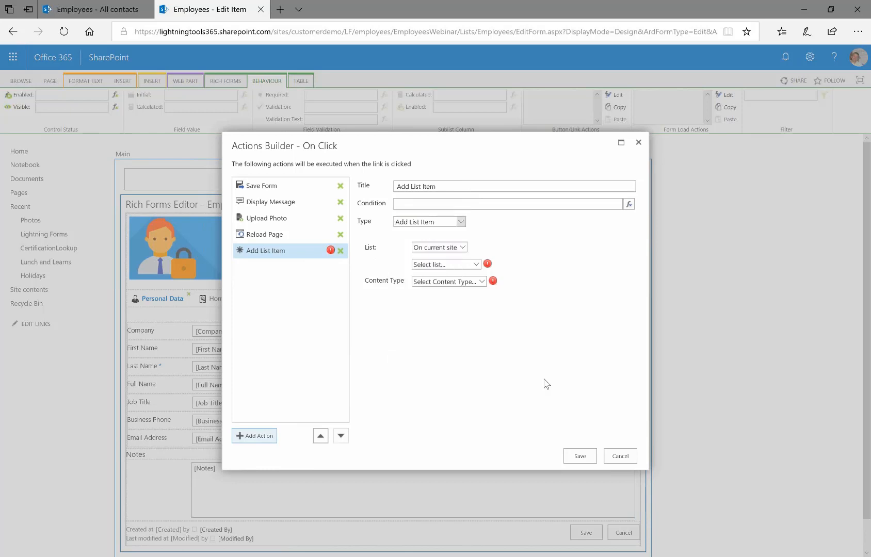
click(340, 251)
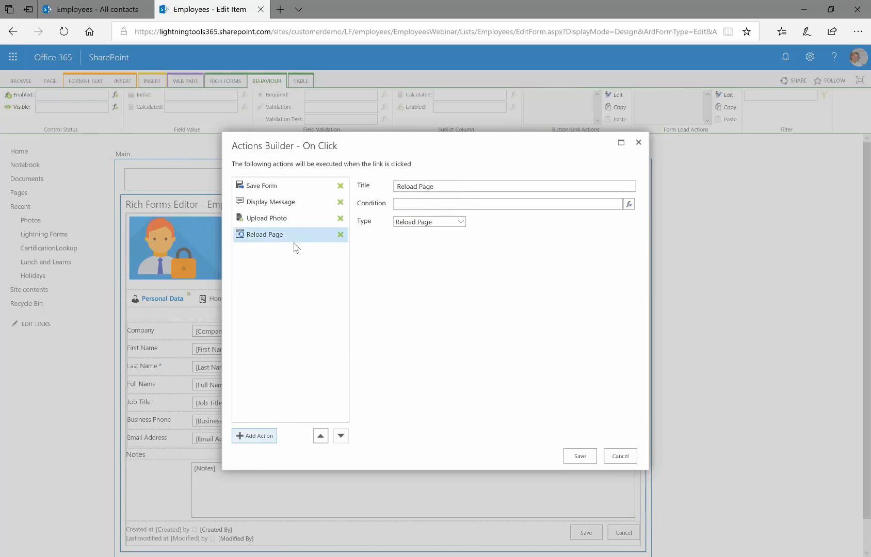
Step: Save the click actions, label the button 'Photo', and save the form design
click(584, 456)
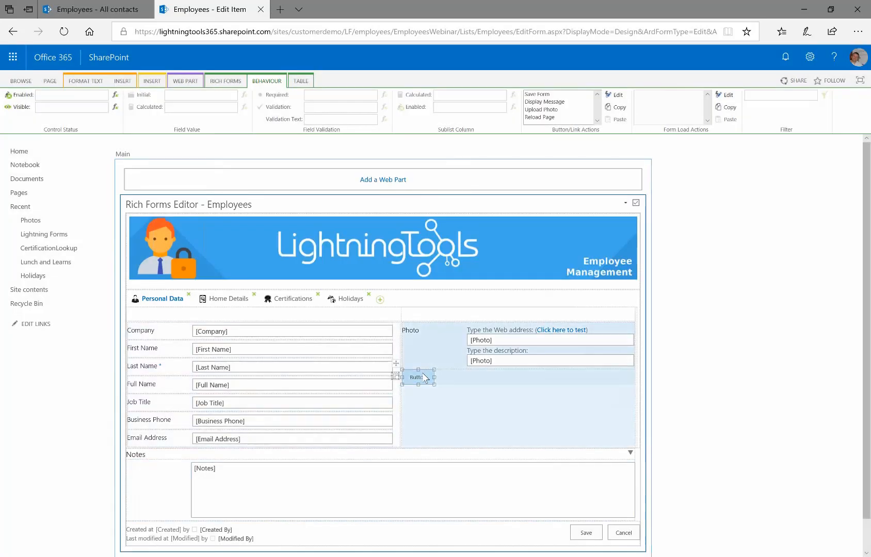
click(424, 377)
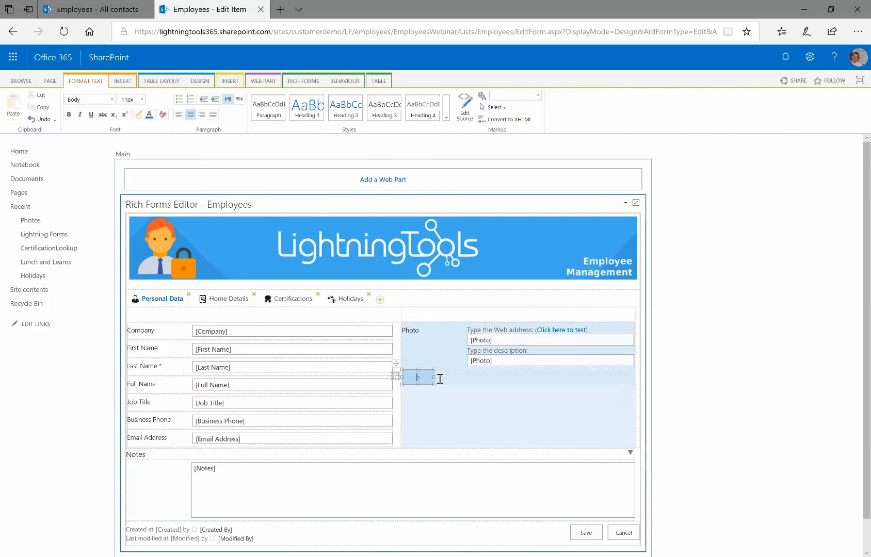
text(Photo)
click(619, 416)
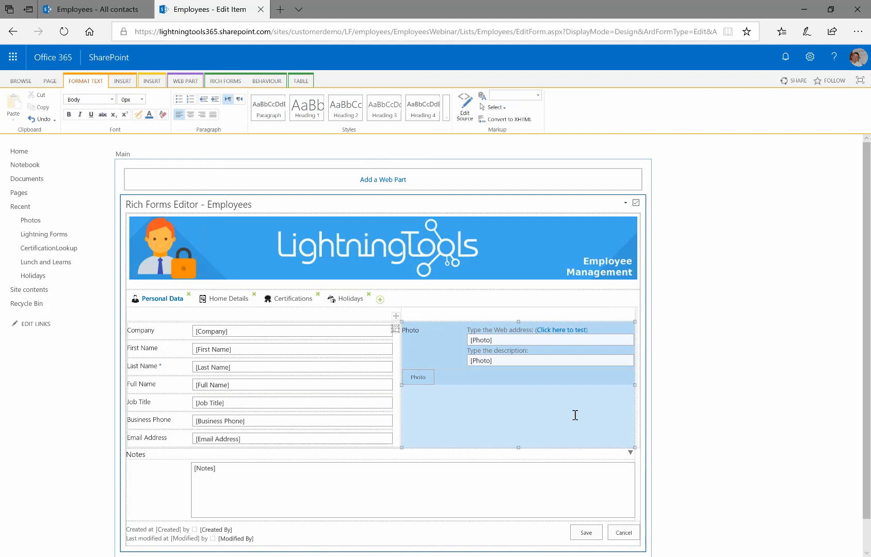
click(227, 81)
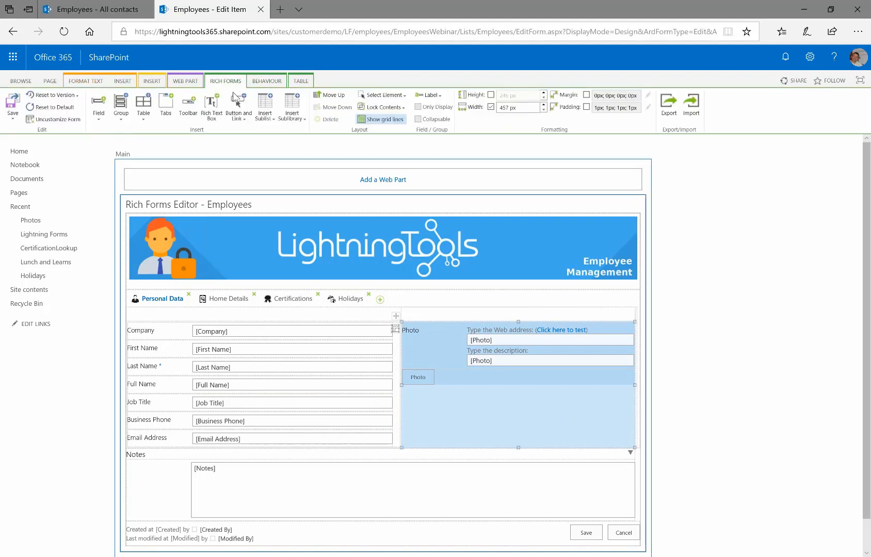
click(13, 105)
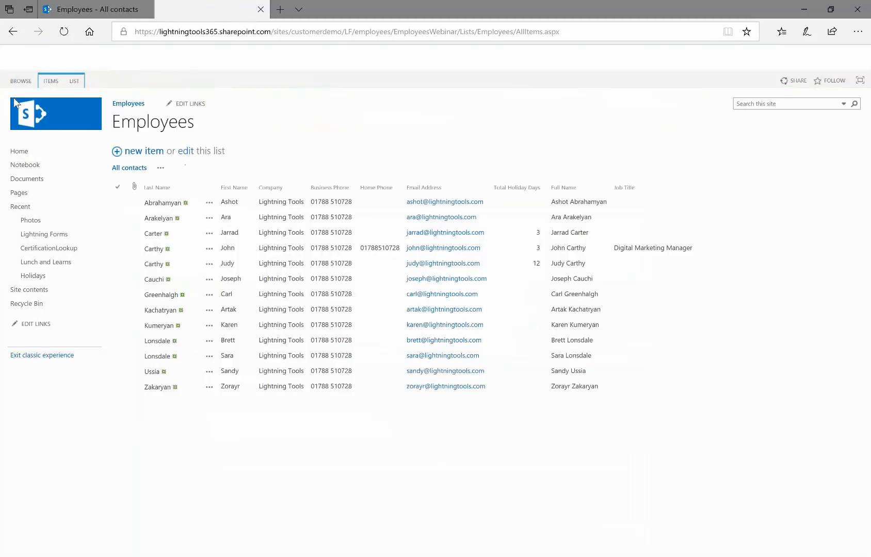
Step: Open an employee record, review its Personal Data, Home Details, Certifications and Holidays tabs, then edit it
click(198, 263)
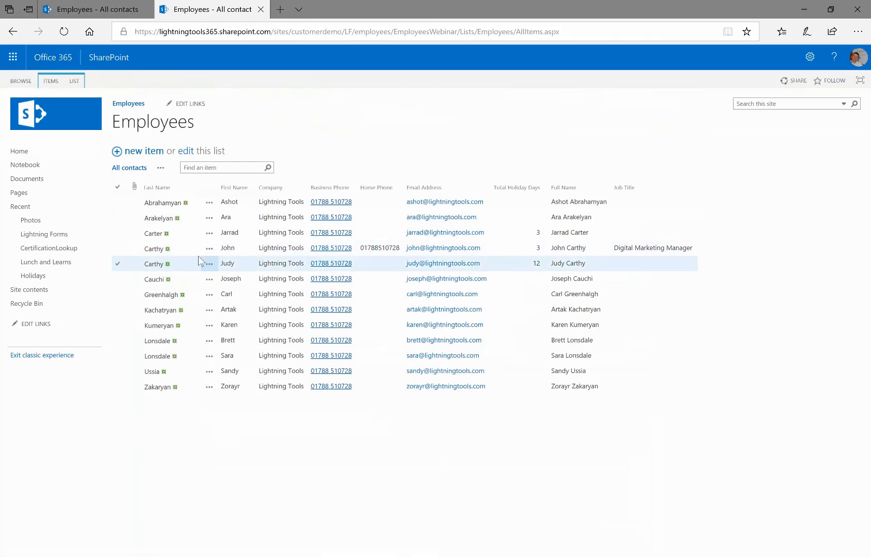
click(156, 249)
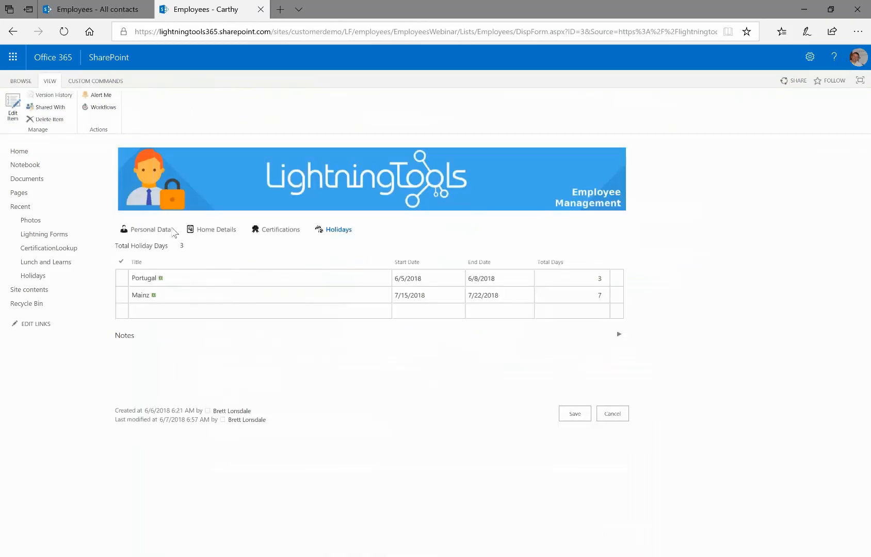
click(167, 230)
click(214, 233)
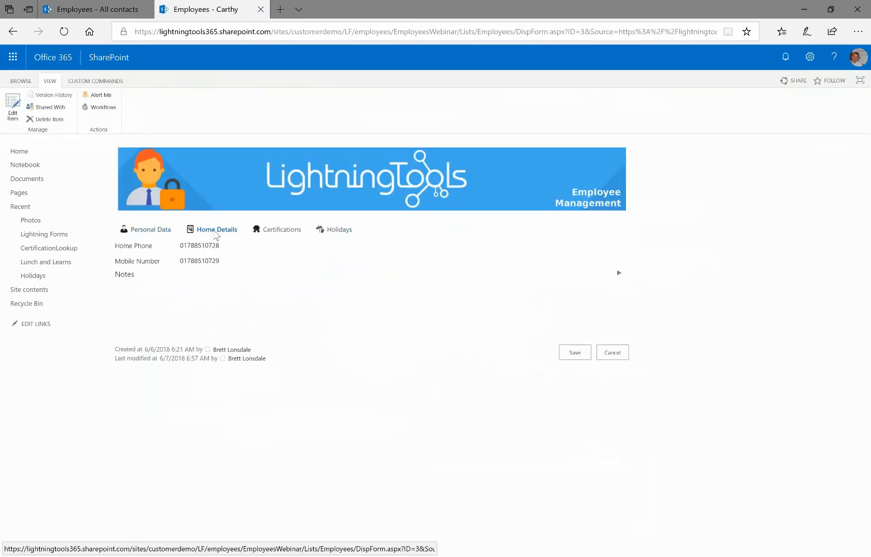
click(154, 230)
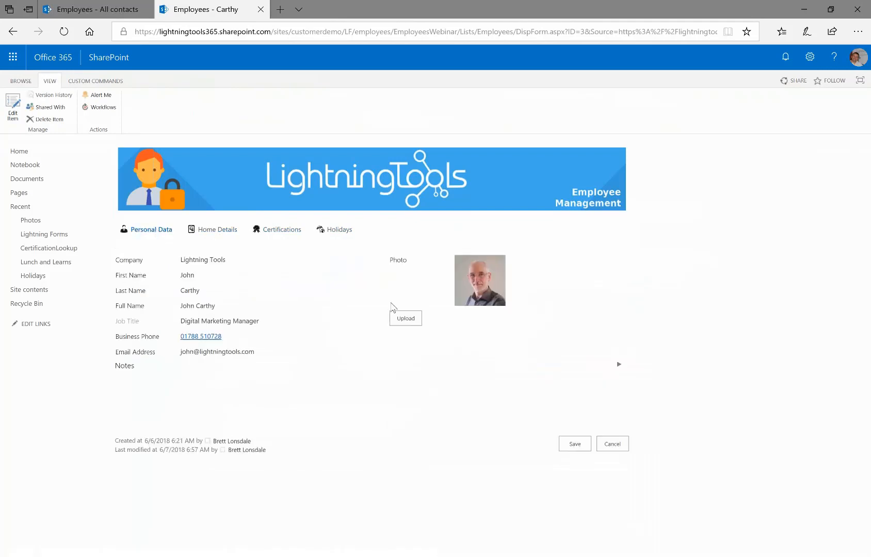
click(299, 241)
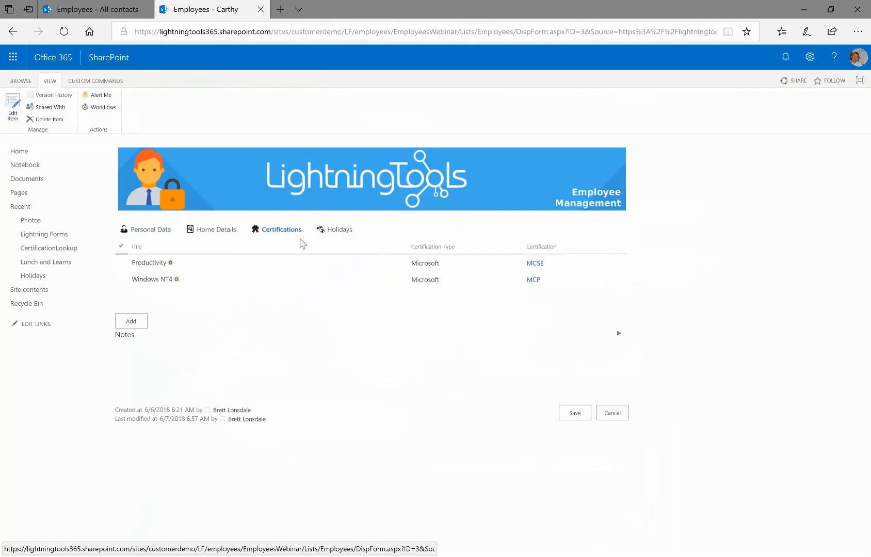
click(342, 236)
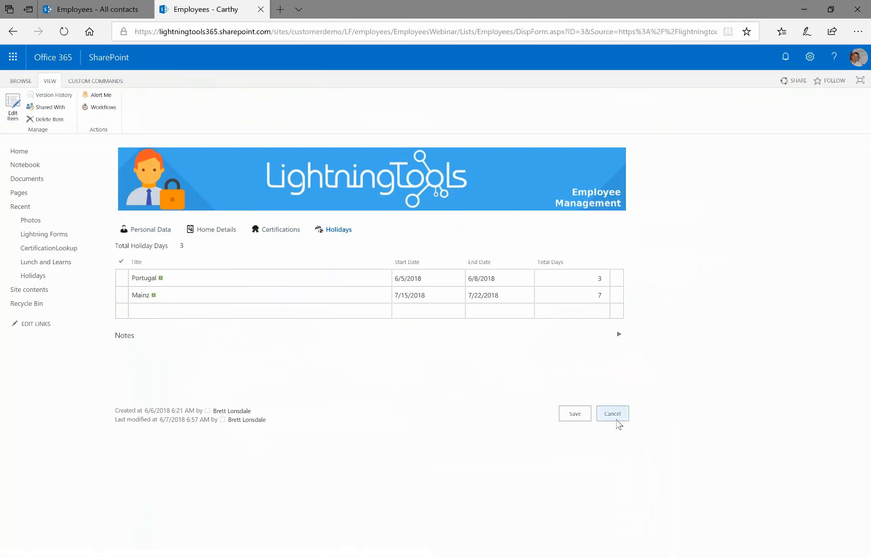
click(14, 107)
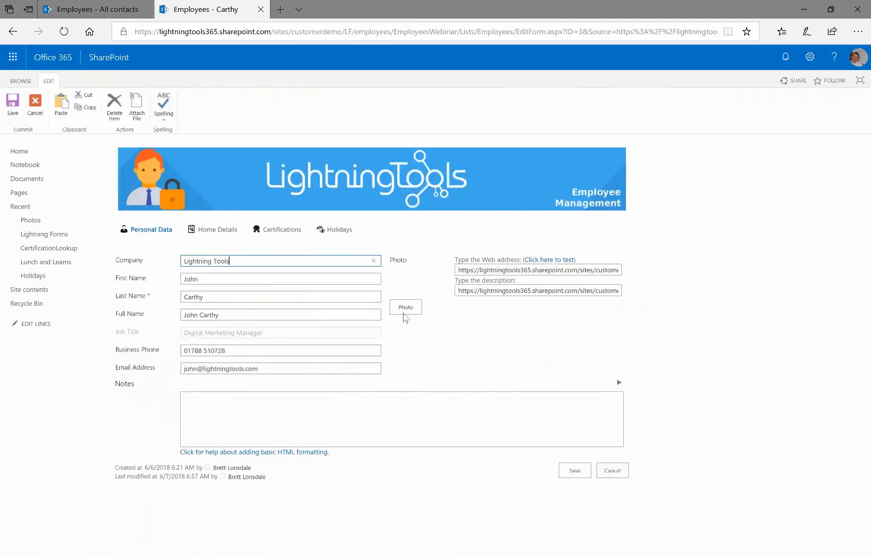
Step: Upload a new photo file from the computer for the employee
click(411, 308)
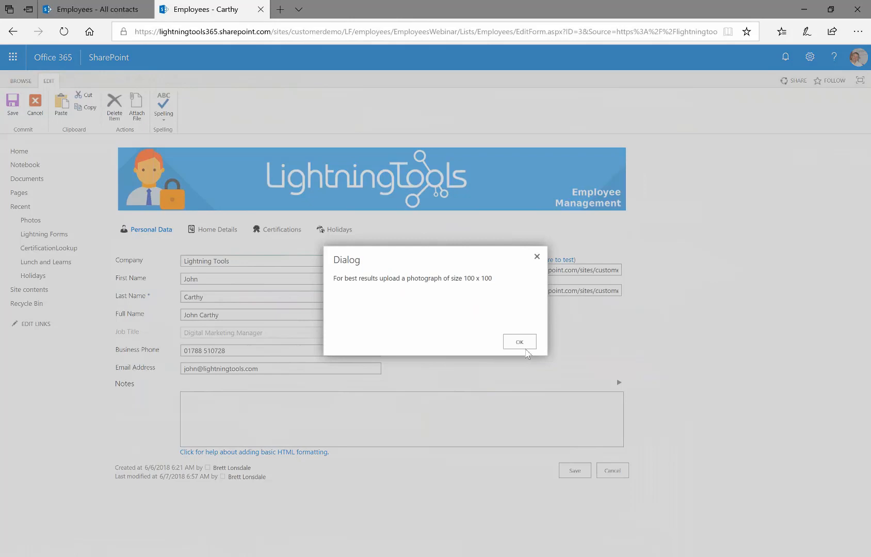
click(519, 342)
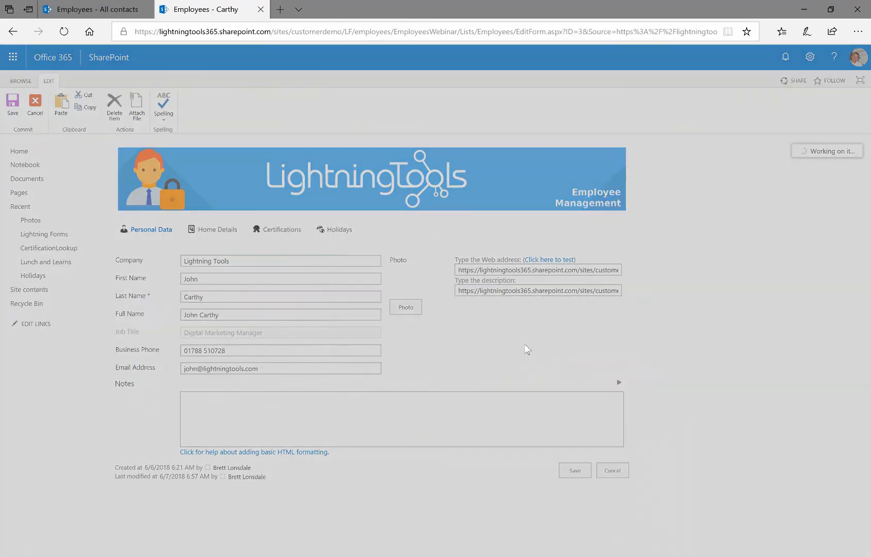
click(555, 283)
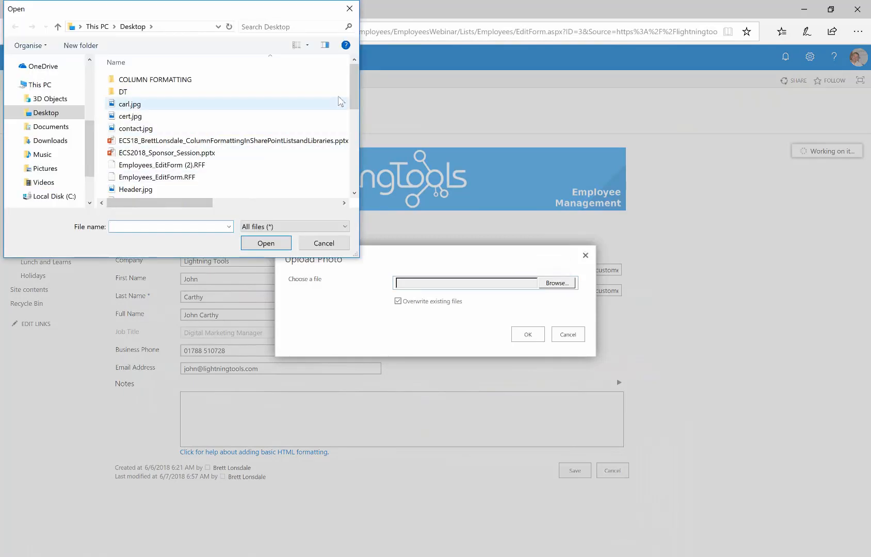
drag(359, 99, 359, 131)
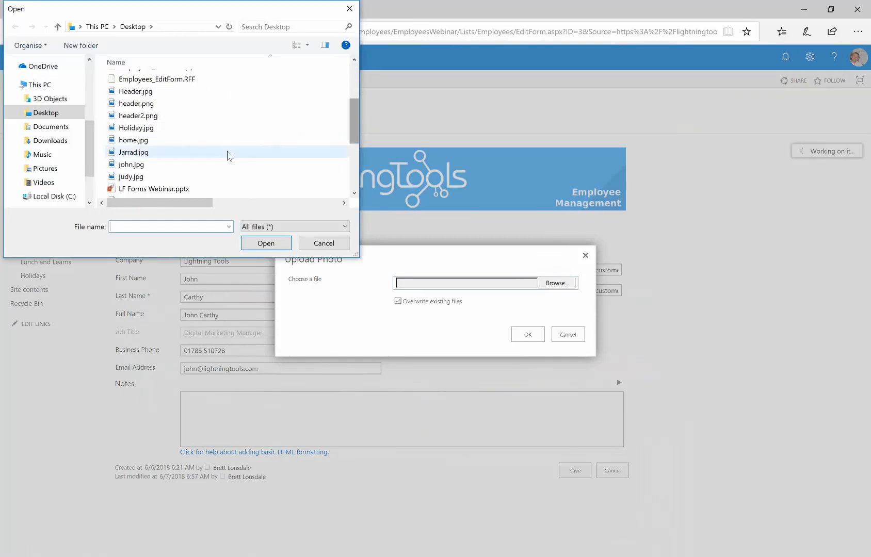
click(213, 165)
click(282, 247)
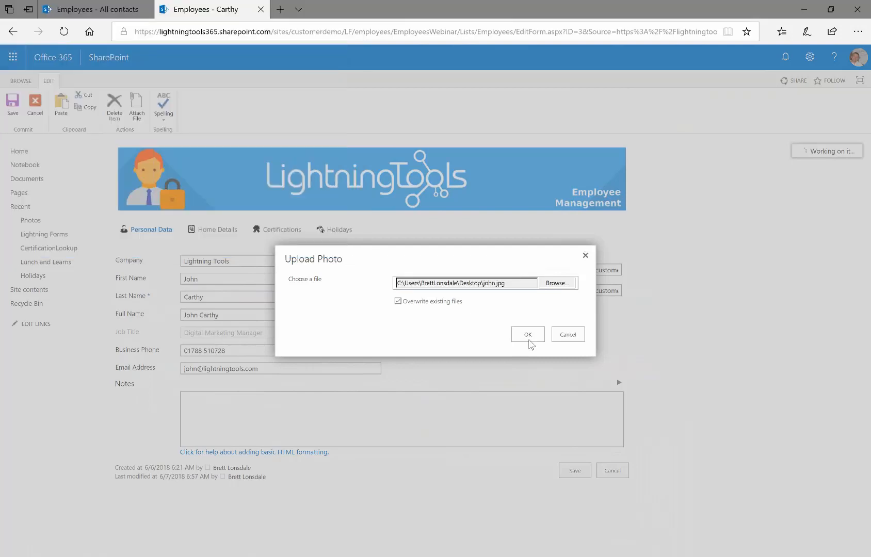
click(527, 334)
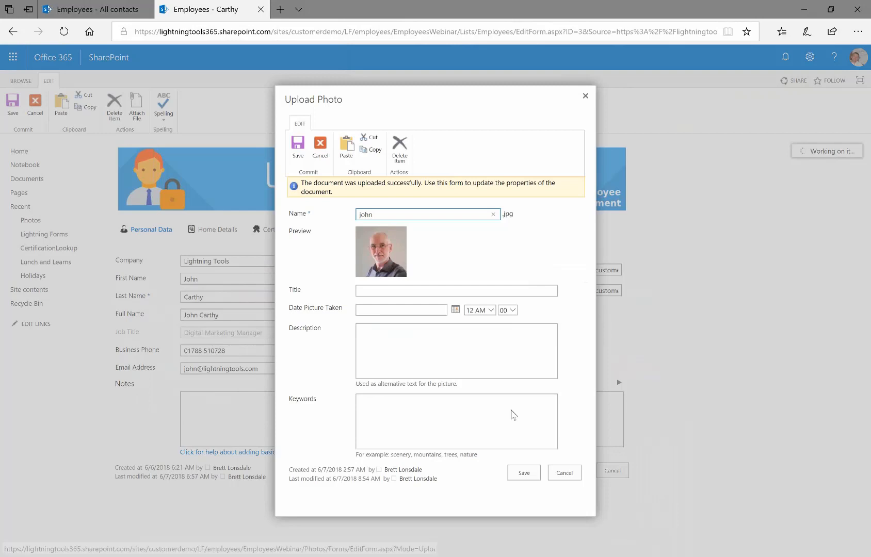
Step: Save the photo's properties and go to the Lightning Forms configuration page
click(524, 473)
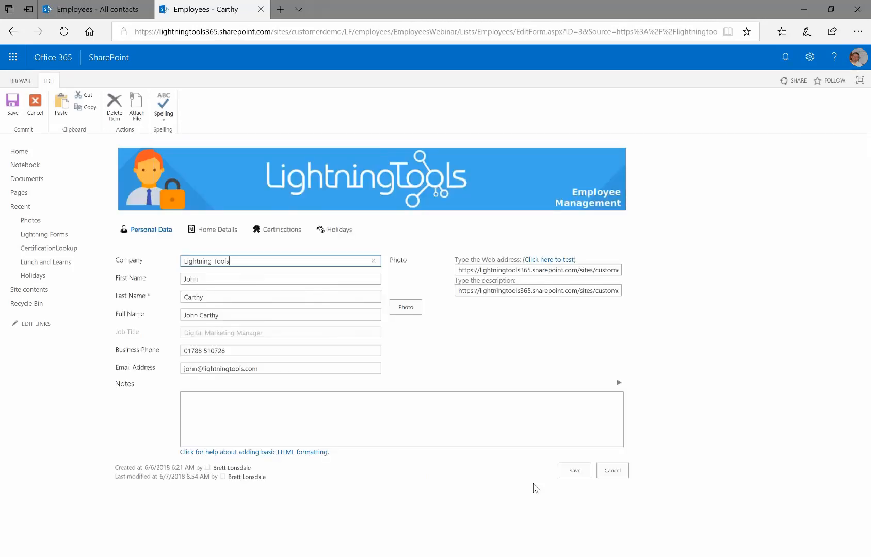
click(713, 374)
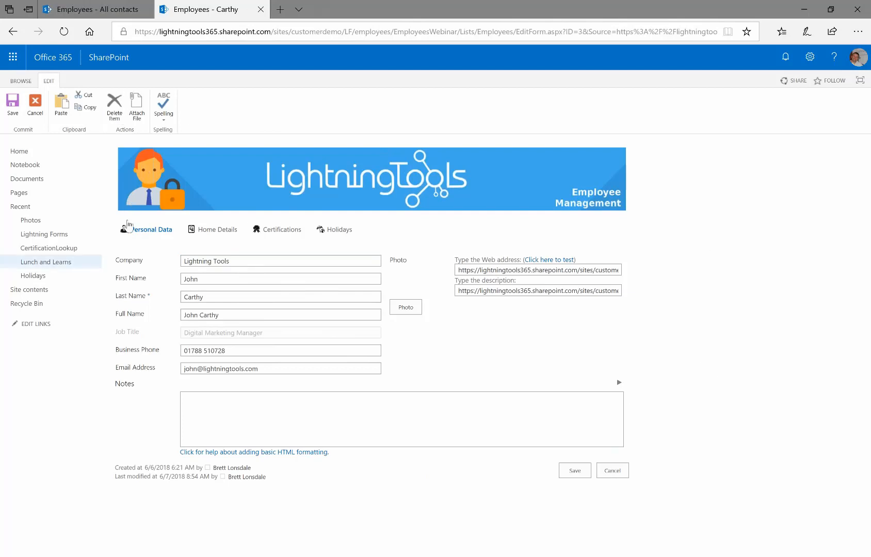
click(54, 236)
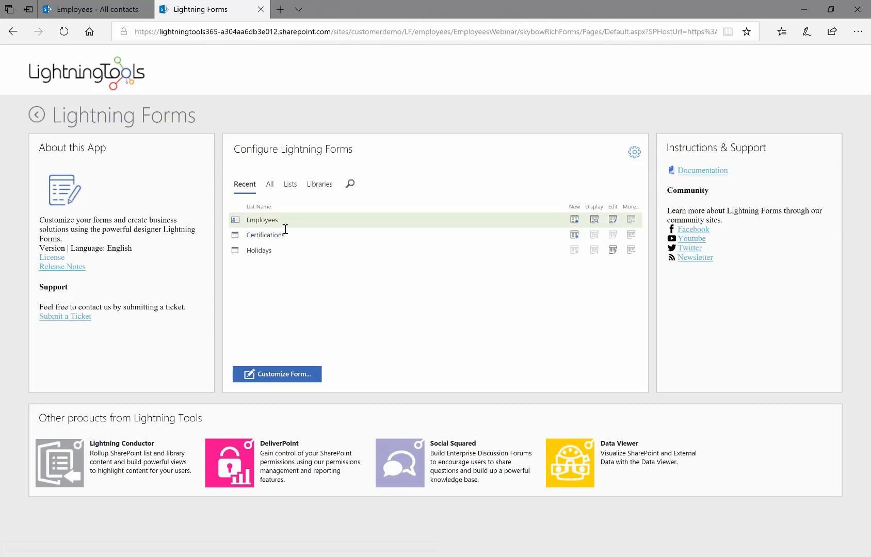
Step: Under the All tab, open the Certifications list's new-item form in the designer
click(269, 186)
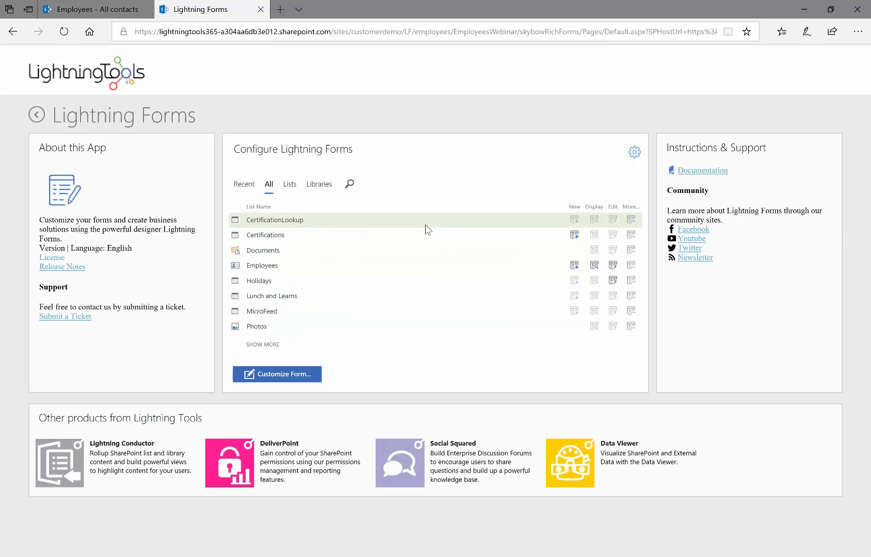
click(574, 235)
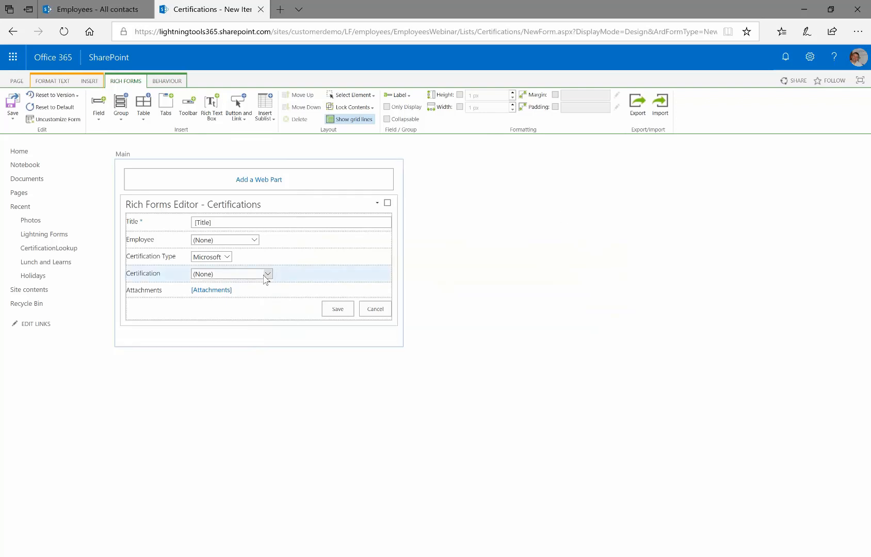
Step: Uncustomize the Certifications new-item form and confirm, restoring the standard SharePoint form
click(168, 81)
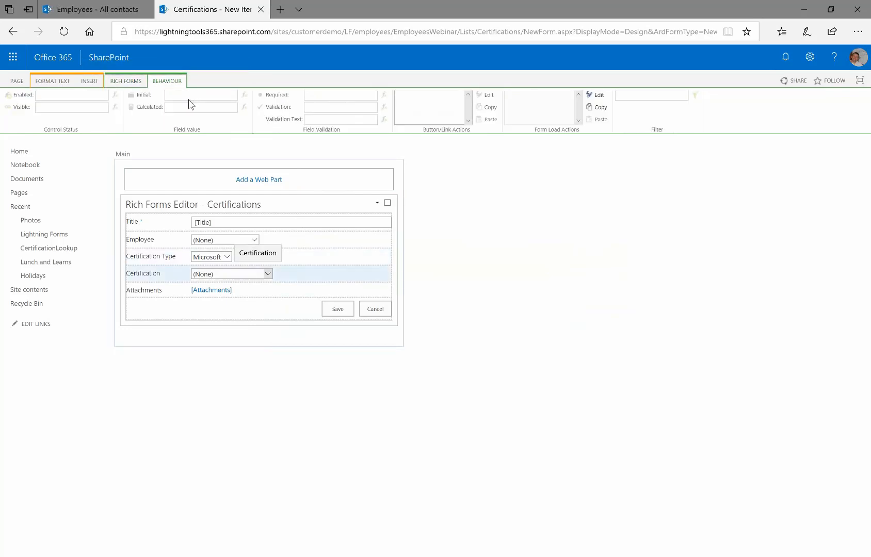
click(130, 84)
click(67, 122)
click(362, 329)
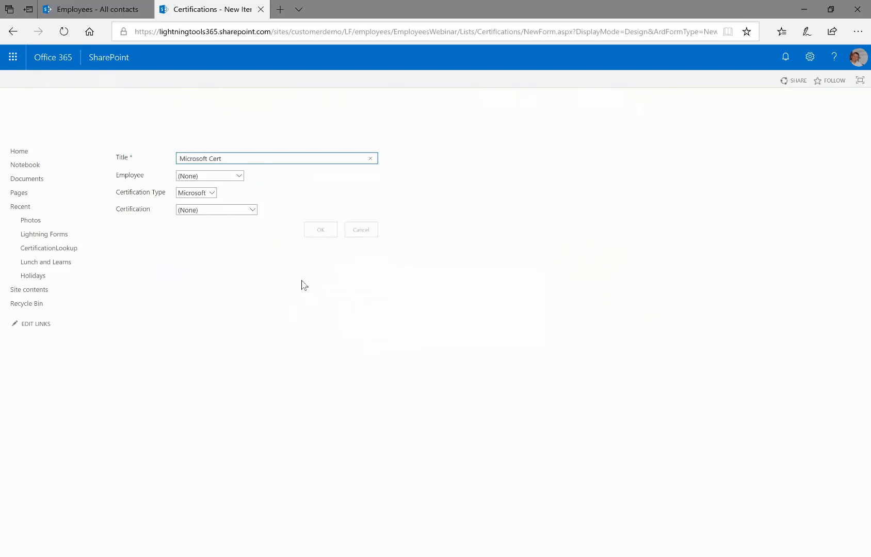
click(238, 177)
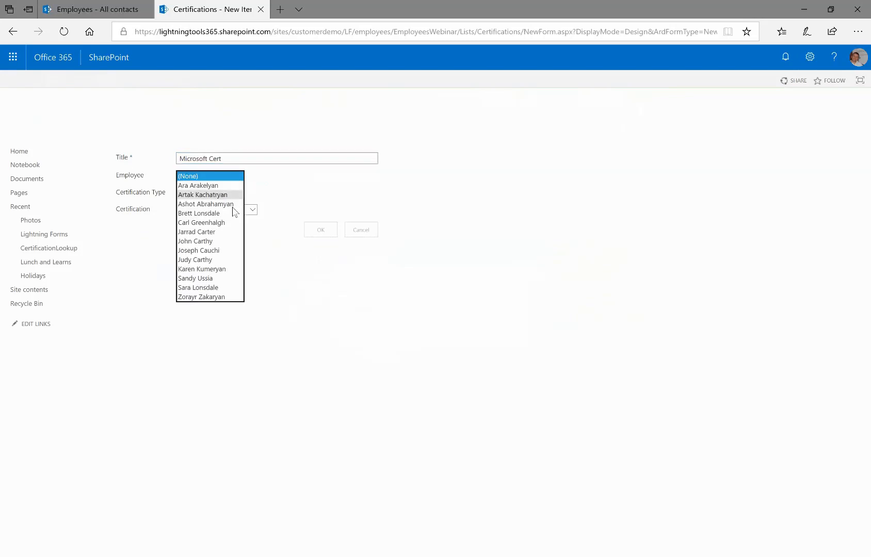
click(227, 213)
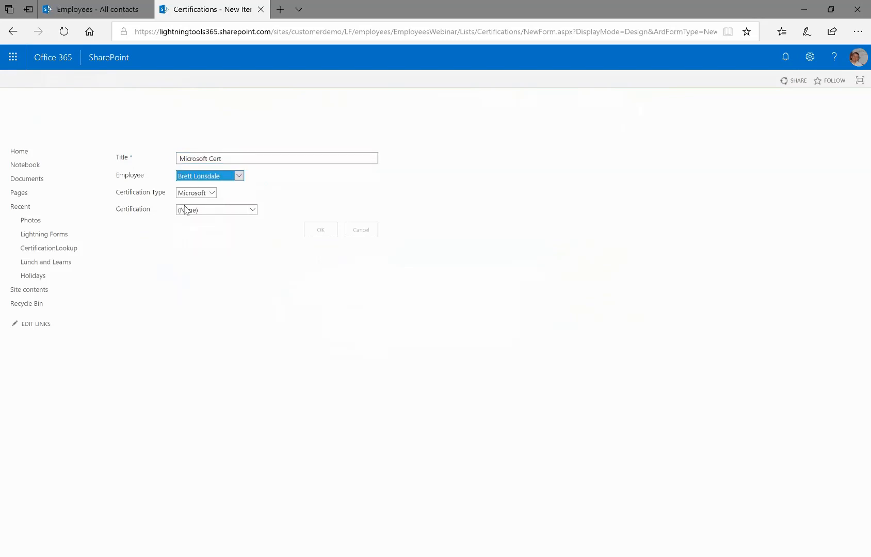
click(211, 193)
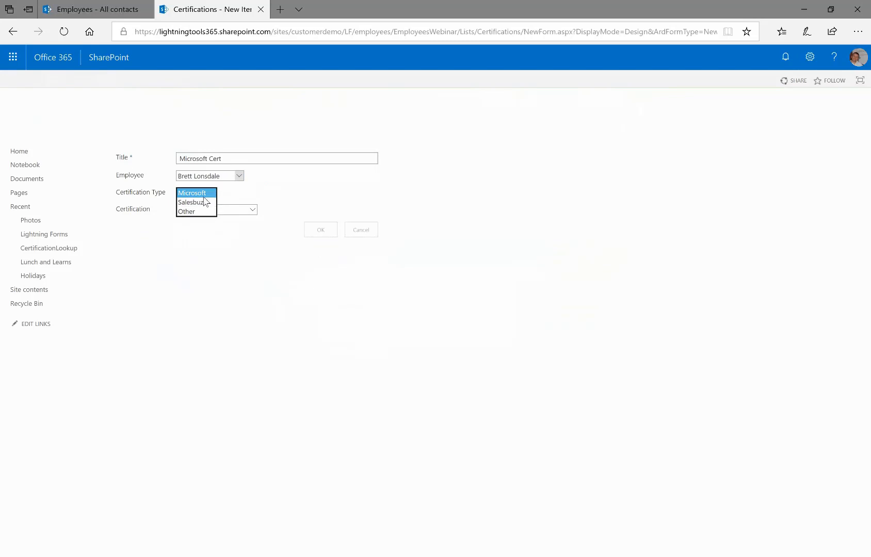
click(203, 202)
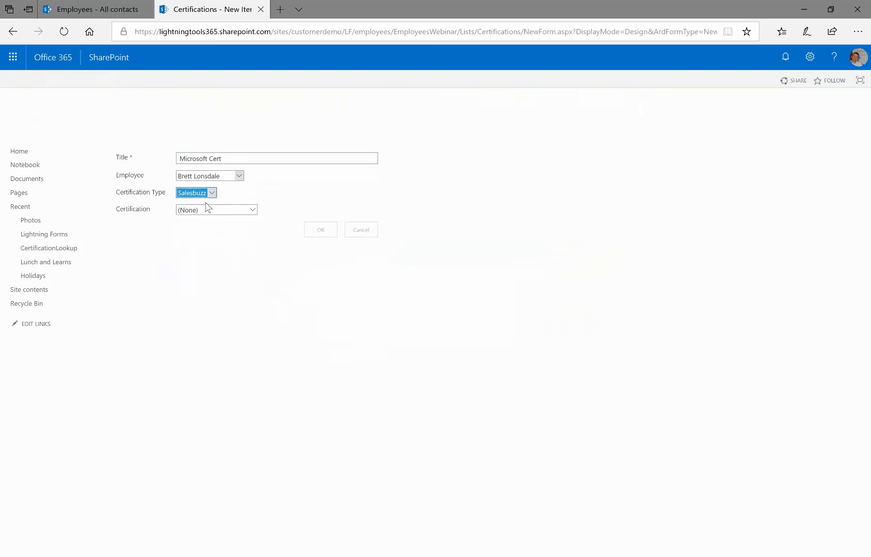
click(239, 211)
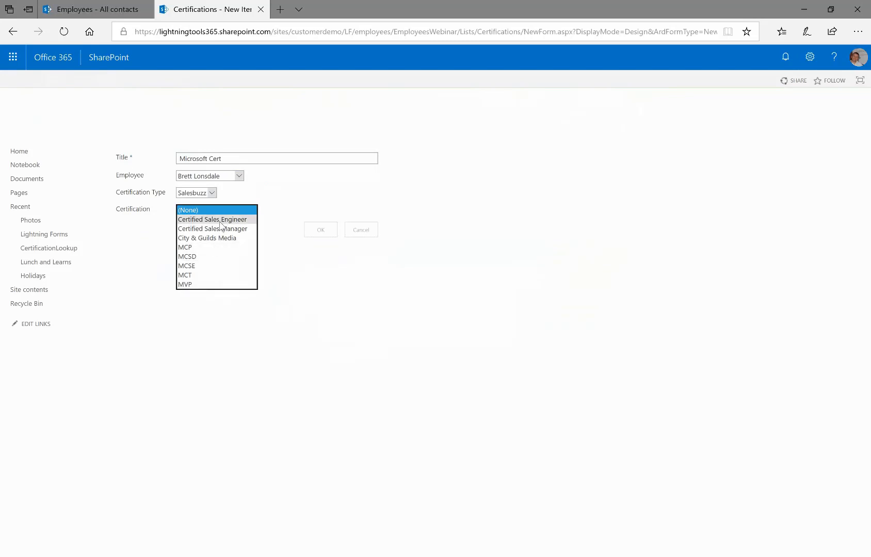
click(200, 193)
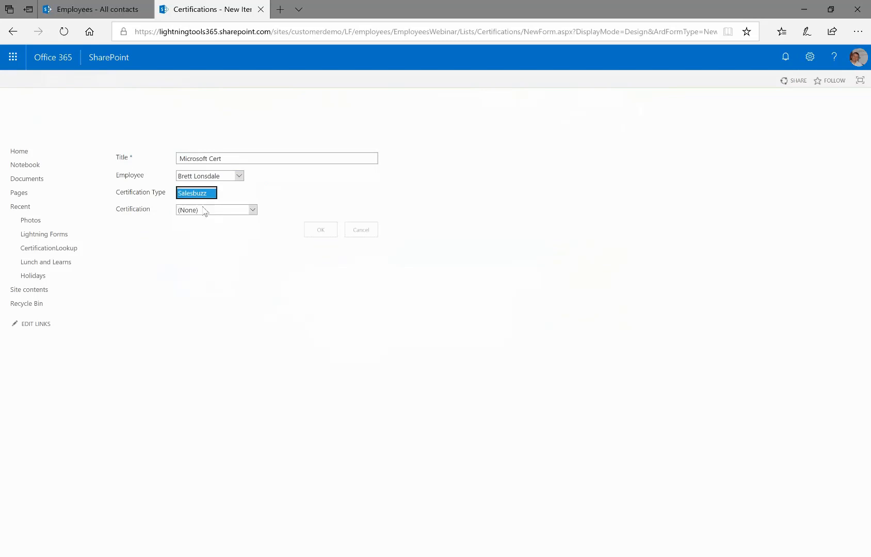
click(195, 213)
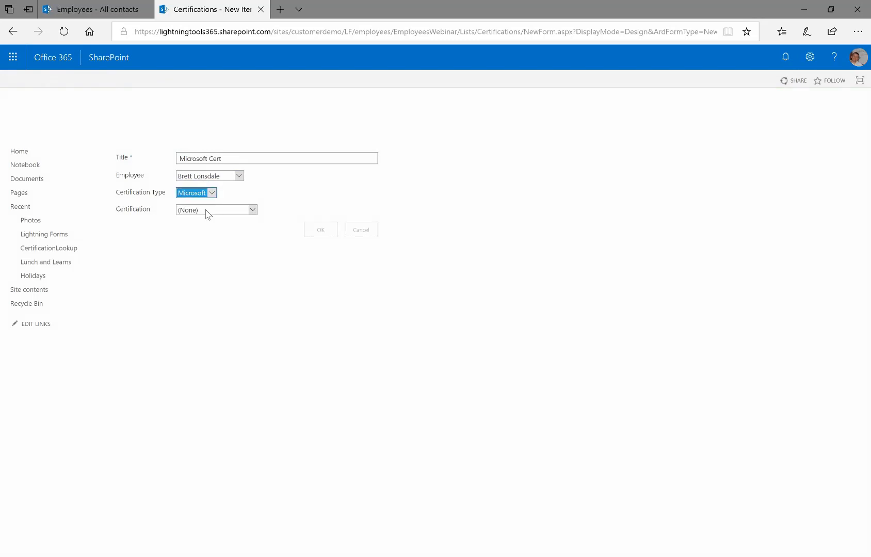
click(206, 213)
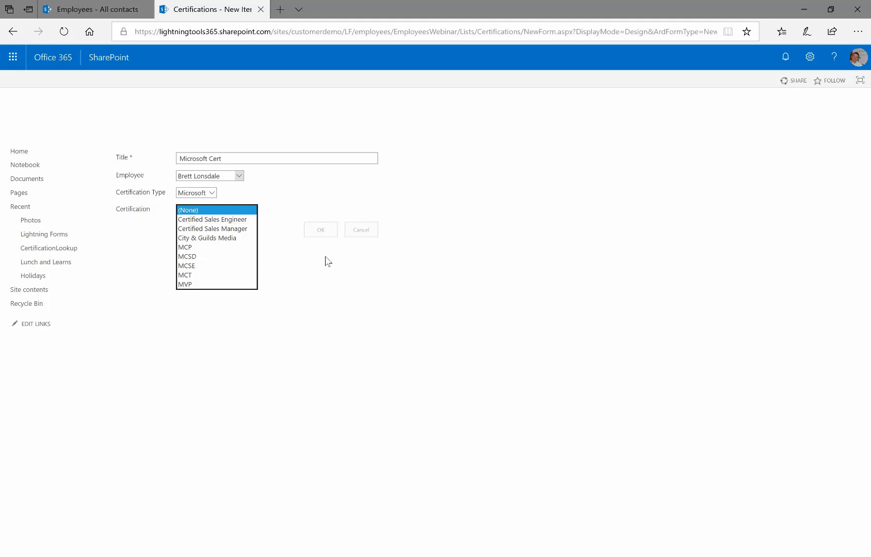
click(375, 296)
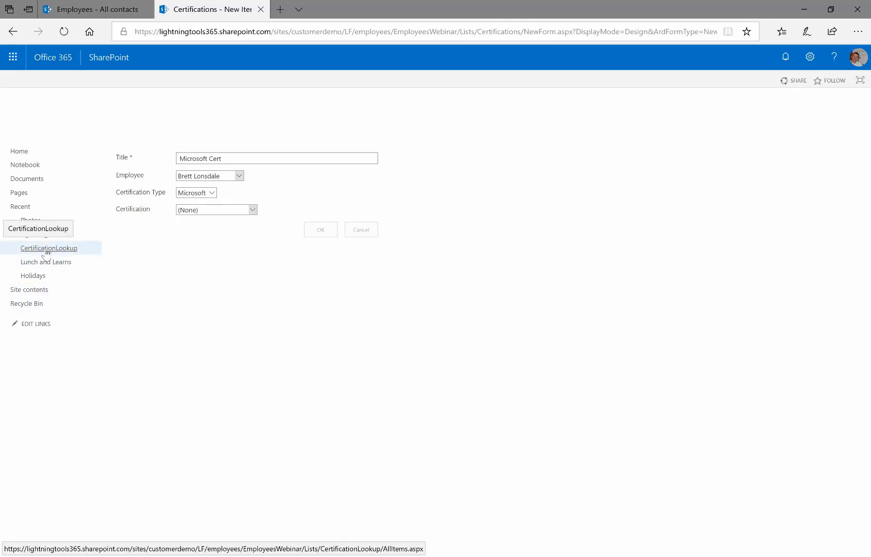
Step: Check CertificationLookup, then open Certifications' Default New Form via Customize Lightning Forms
click(70, 253)
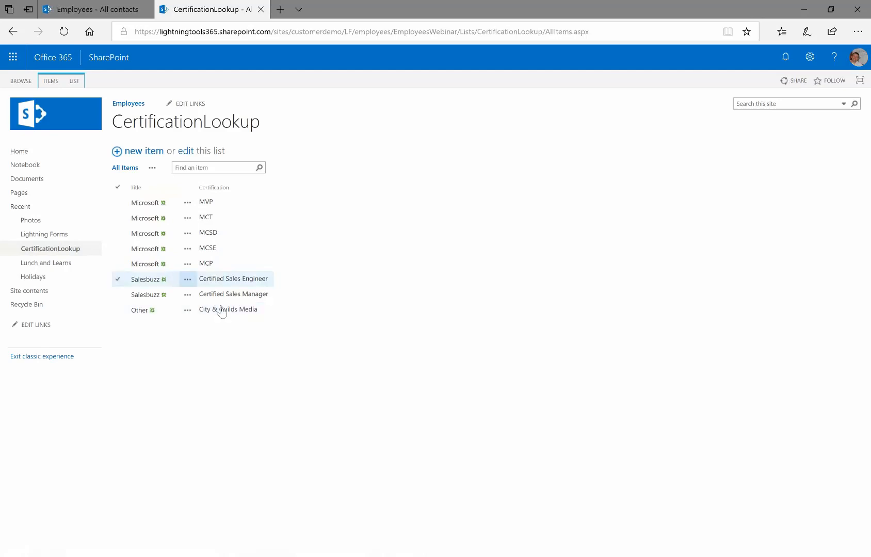
click(27, 292)
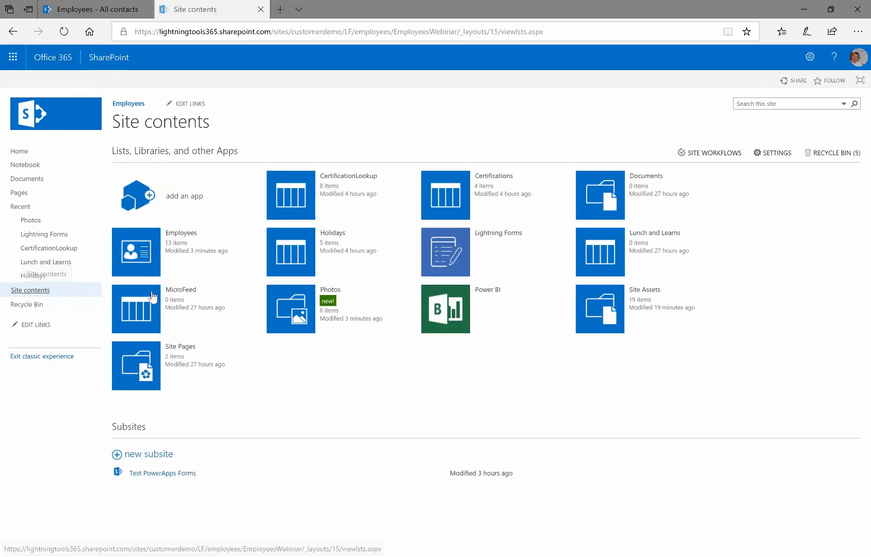
click(462, 191)
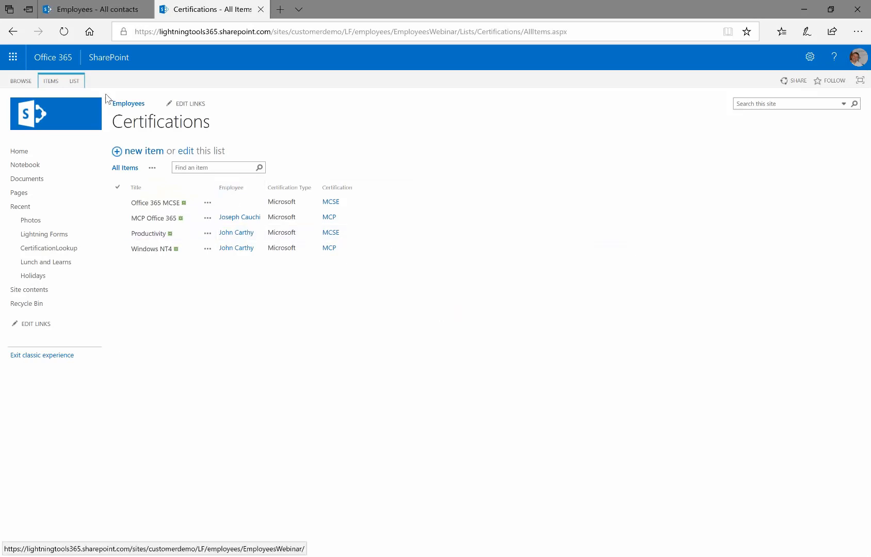
click(446, 125)
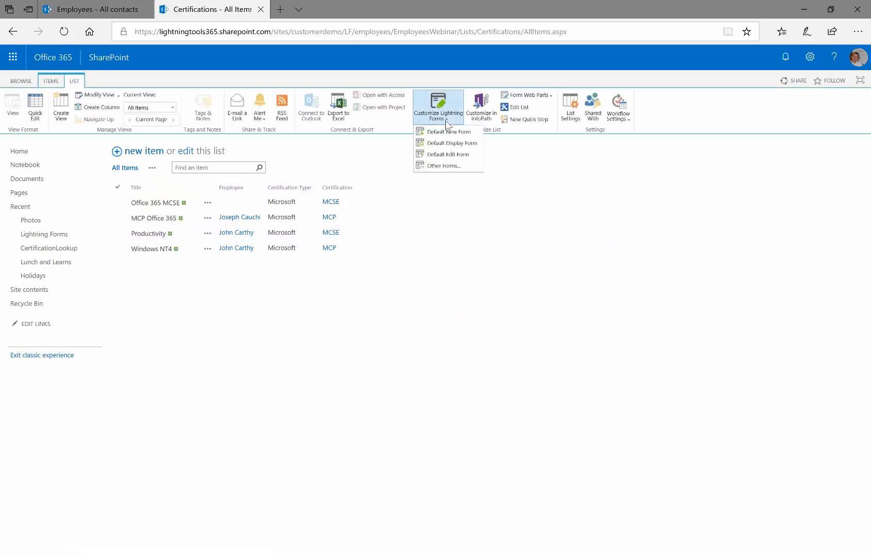
click(465, 132)
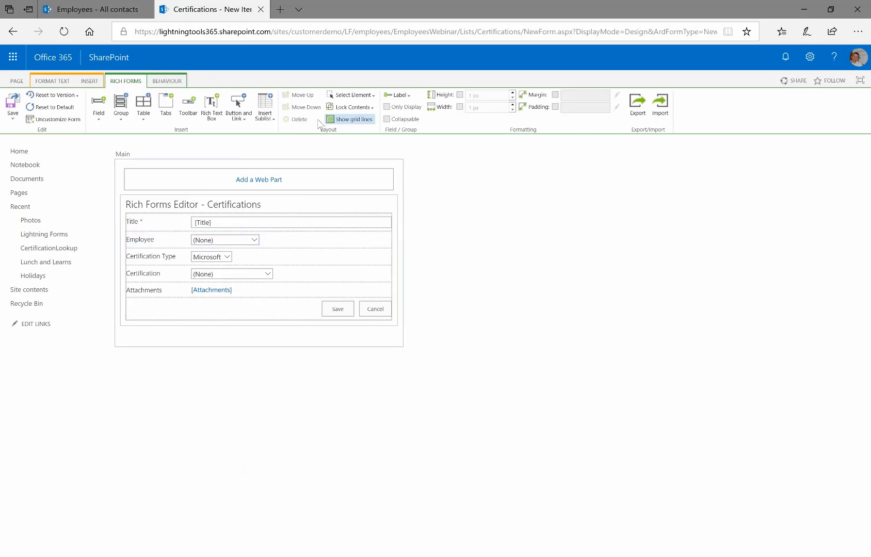
Step: On the Behaviour tab, select the Certification field and open its Filter query editor
click(167, 83)
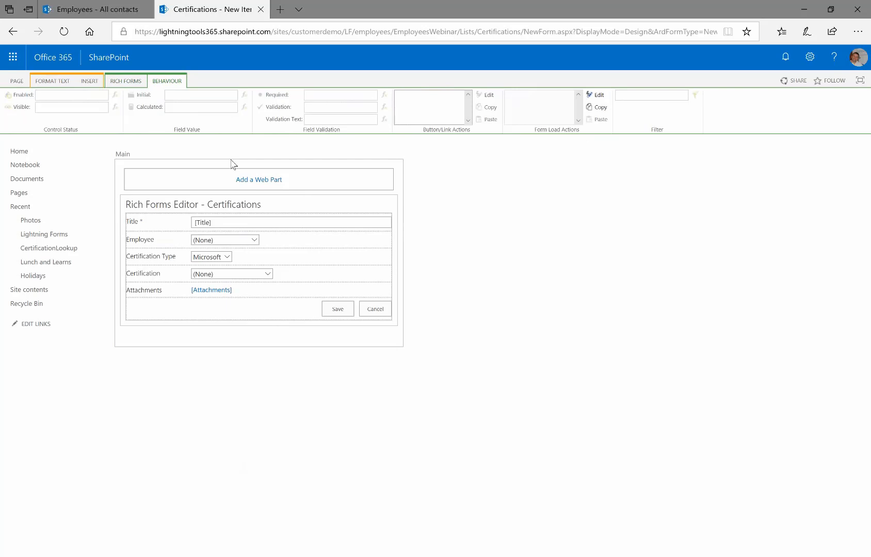
click(219, 260)
click(220, 277)
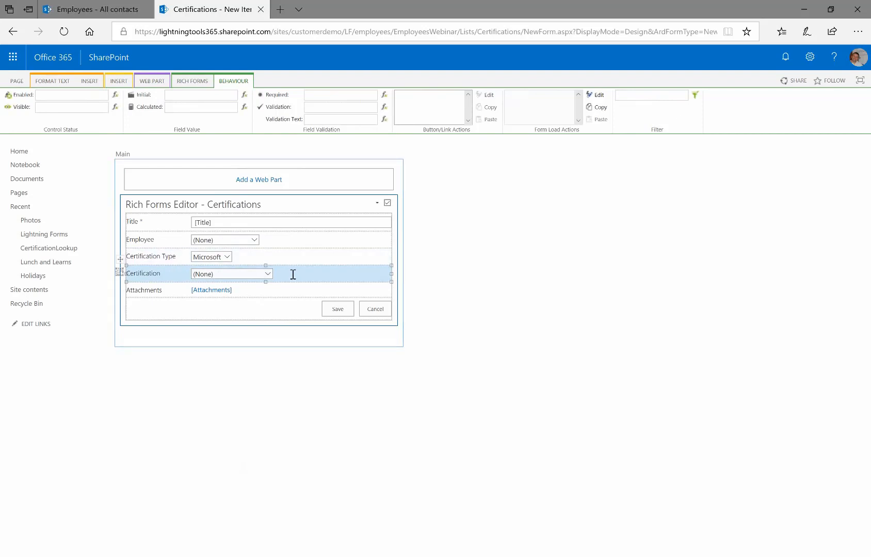
click(695, 96)
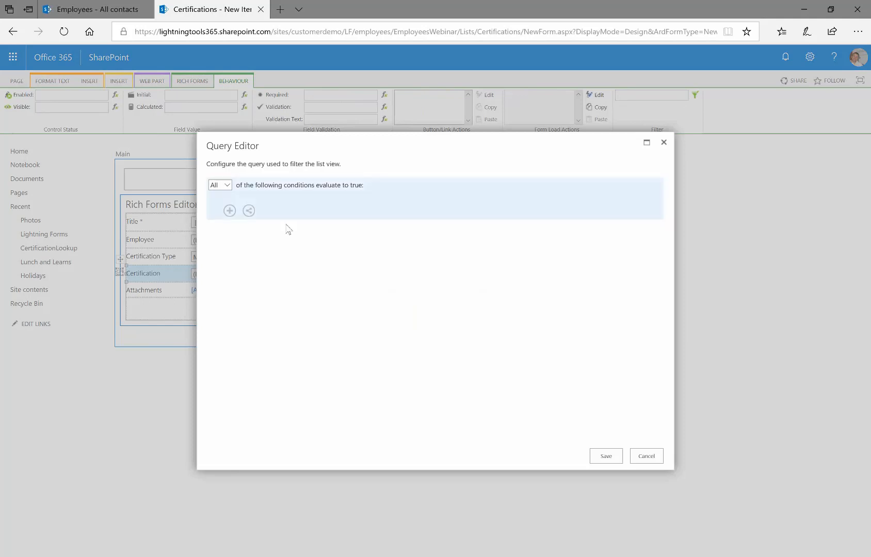
Step: Add the condition Certification.Title Equals Form Input Certification Type and save the query
click(230, 211)
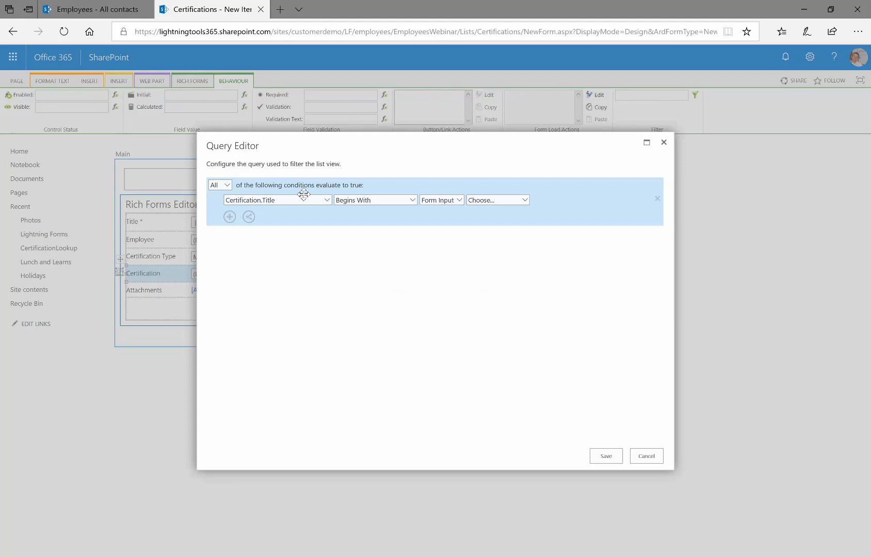
click(374, 200)
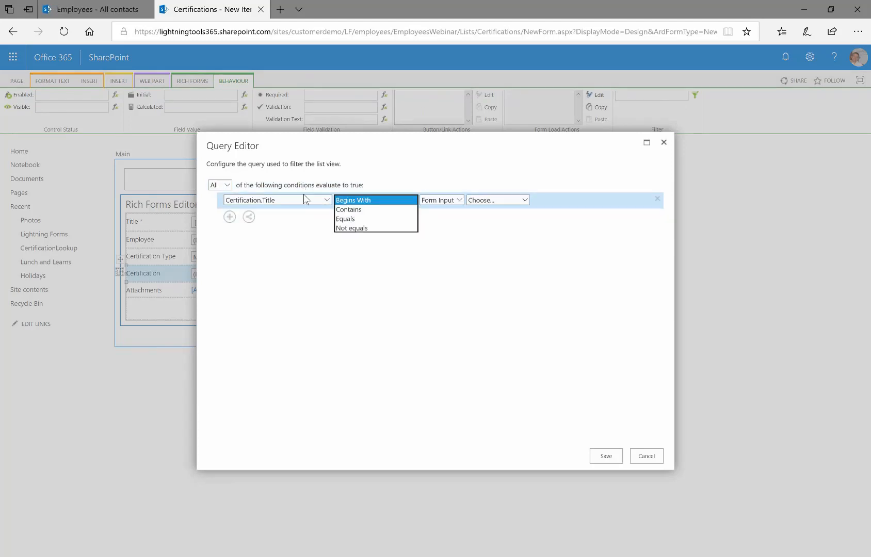
click(386, 219)
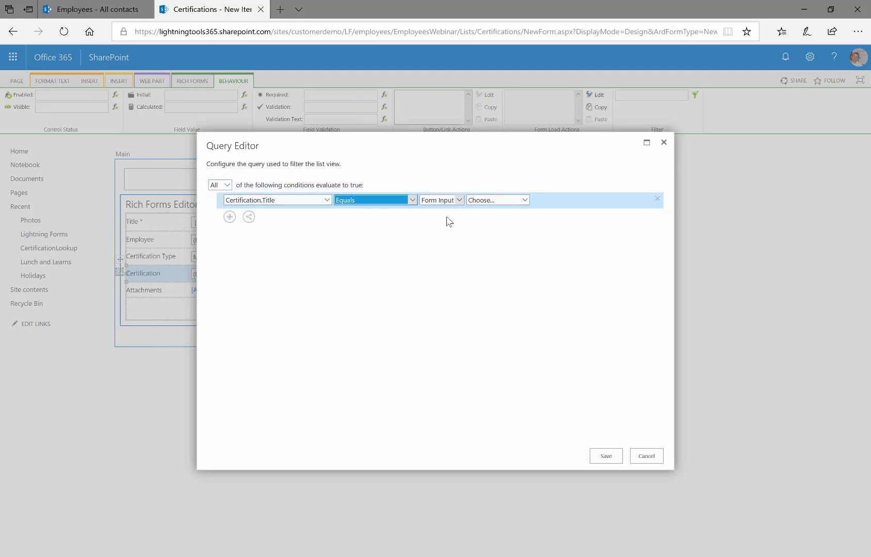
click(445, 201)
click(439, 200)
click(499, 200)
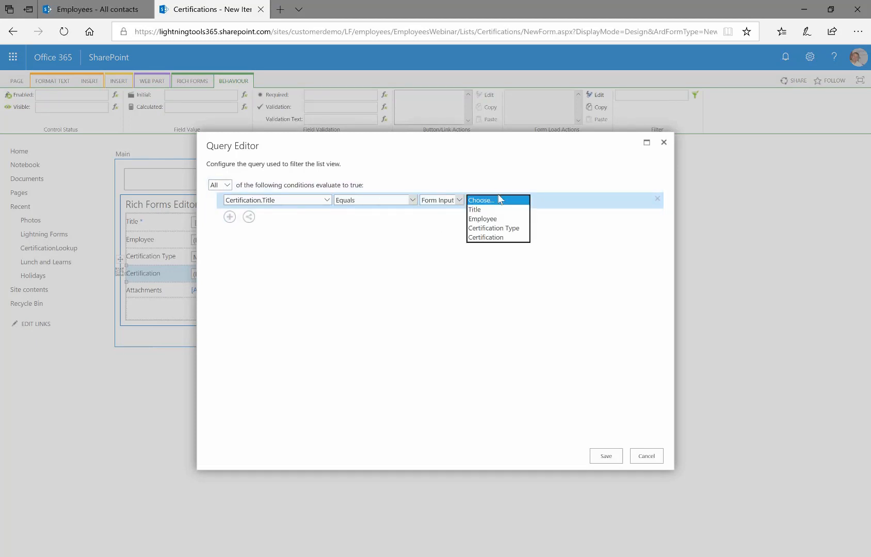
click(506, 230)
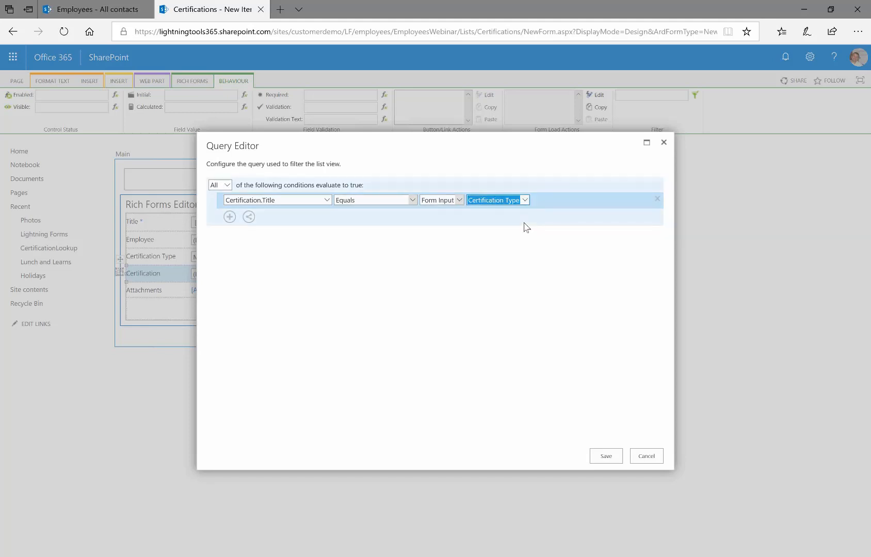
click(607, 458)
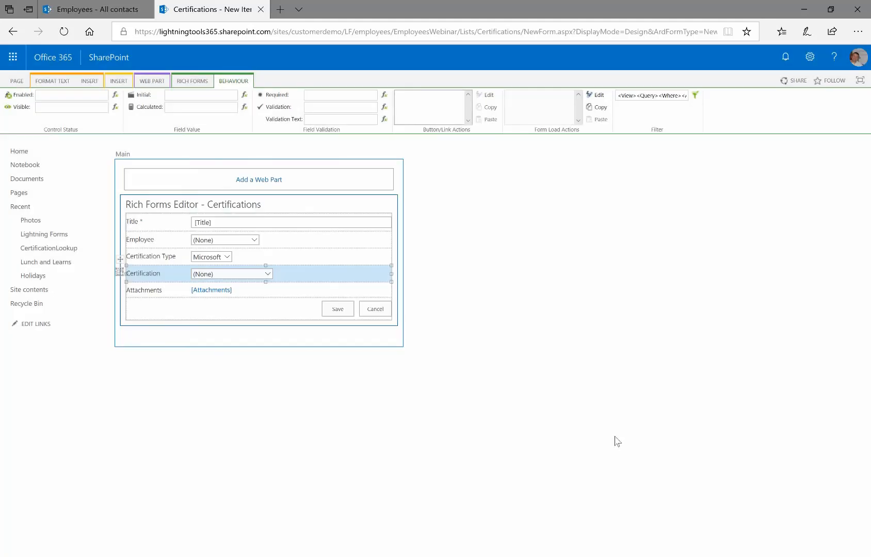
Step: Save the form and verify Microsoft, Salesbuzz and Other each narrow the Certification choices, then cancel
click(192, 81)
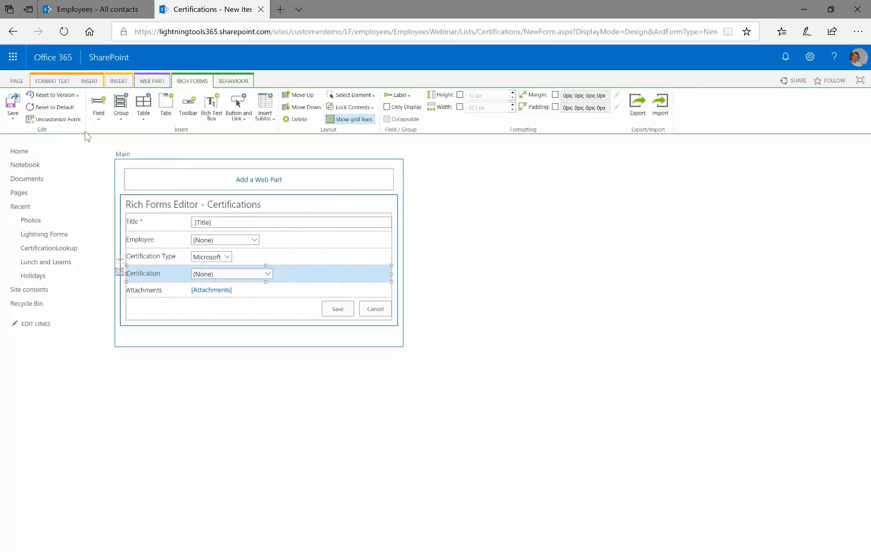
click(9, 104)
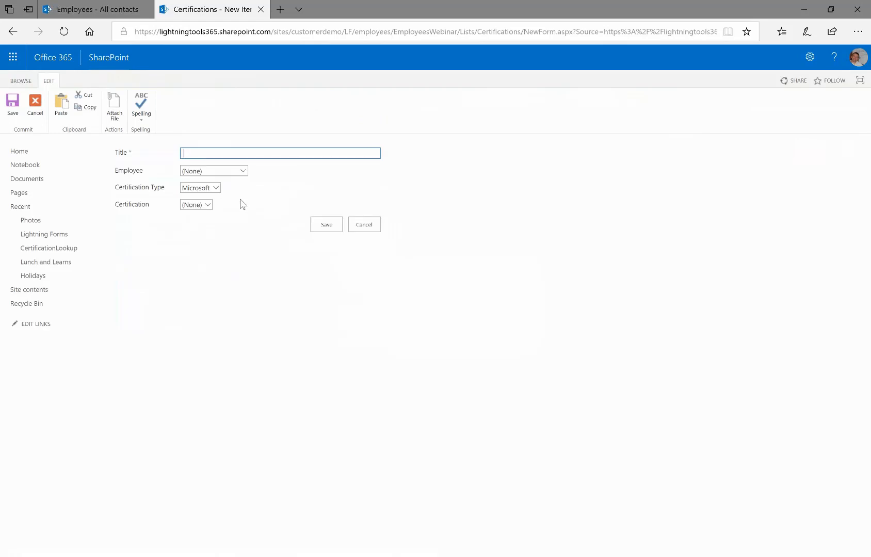
click(207, 208)
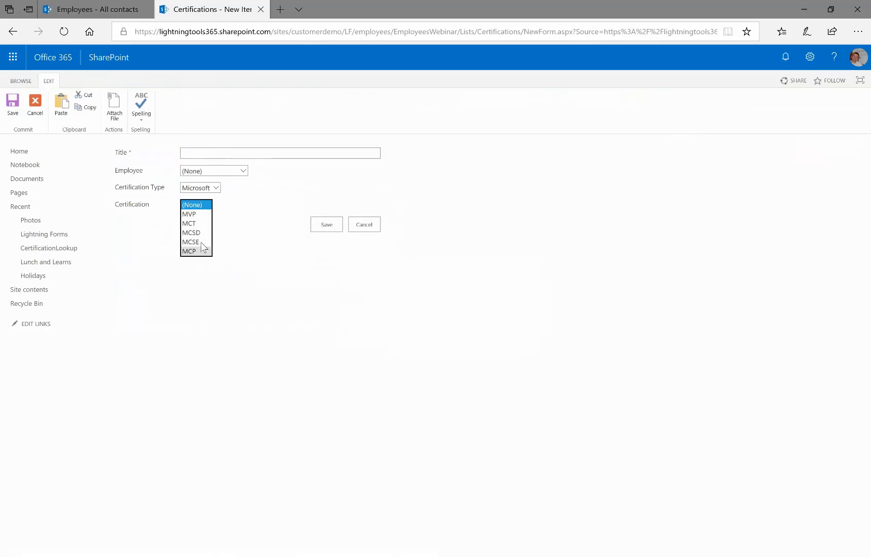
click(215, 187)
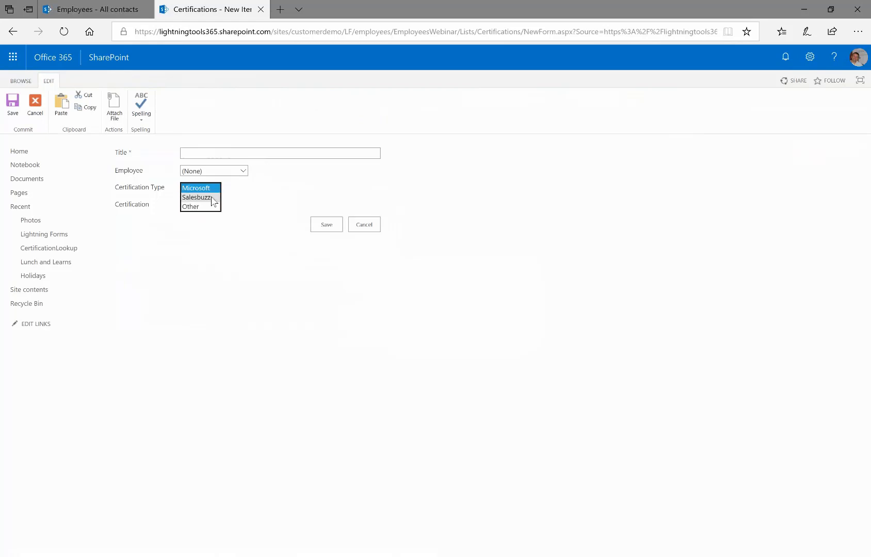
click(212, 197)
click(207, 205)
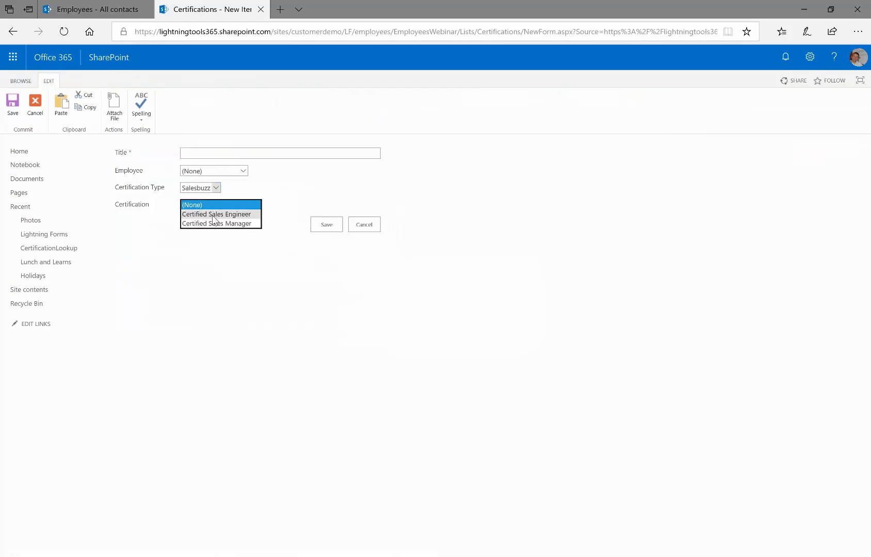
click(214, 188)
click(201, 197)
click(208, 205)
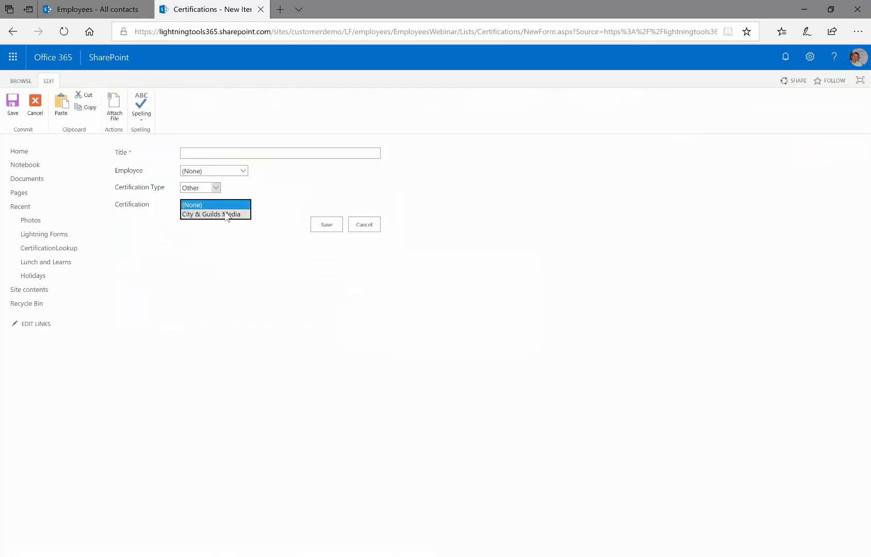
click(402, 264)
click(364, 228)
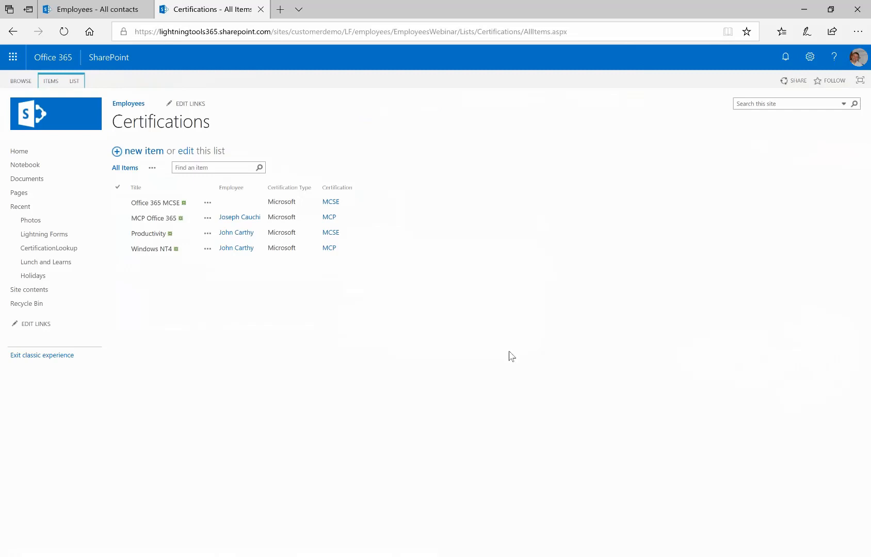
Step: Switch to the PowerPoint slideshow and advance to the 'What next?' slide
mouse_move(412, 555)
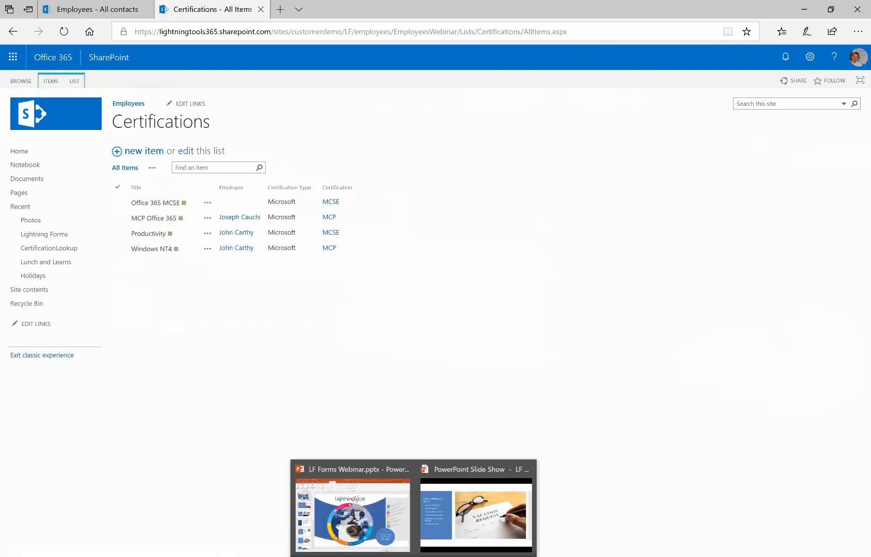
click(431, 523)
click(345, 299)
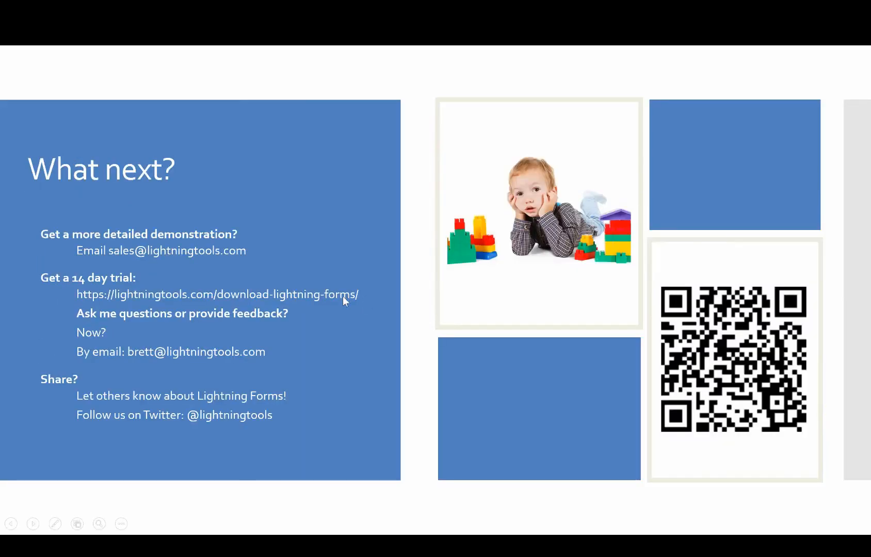